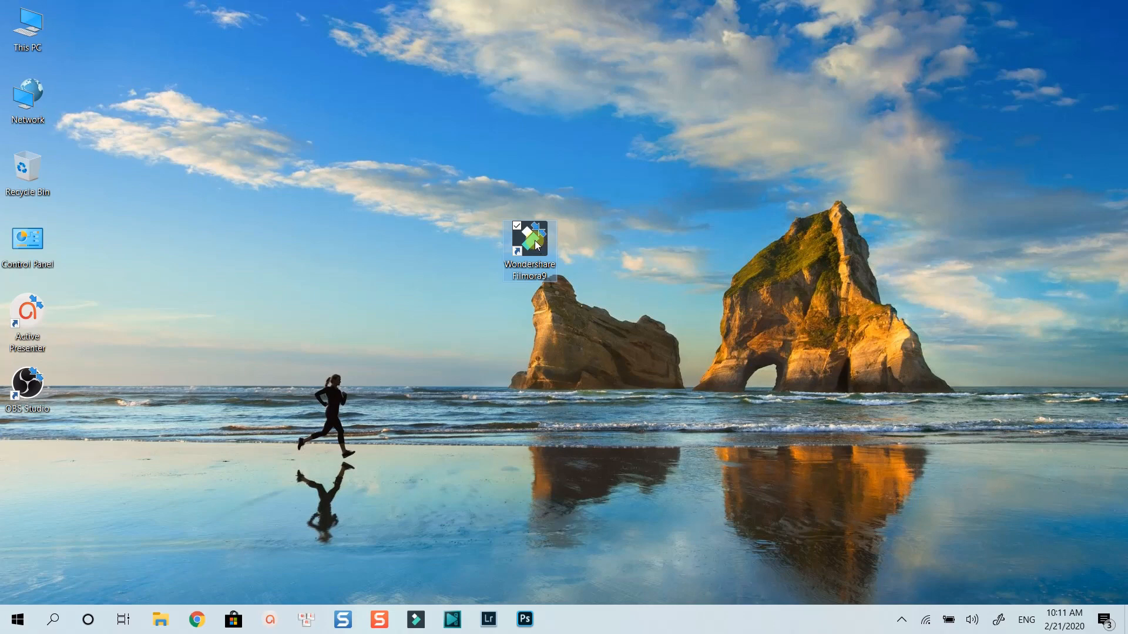
# Step: Launch Filmora9 and create a new project with the 16:9 (Widescreen) aspect ratio
pyautogui.doubleClick(535, 242)
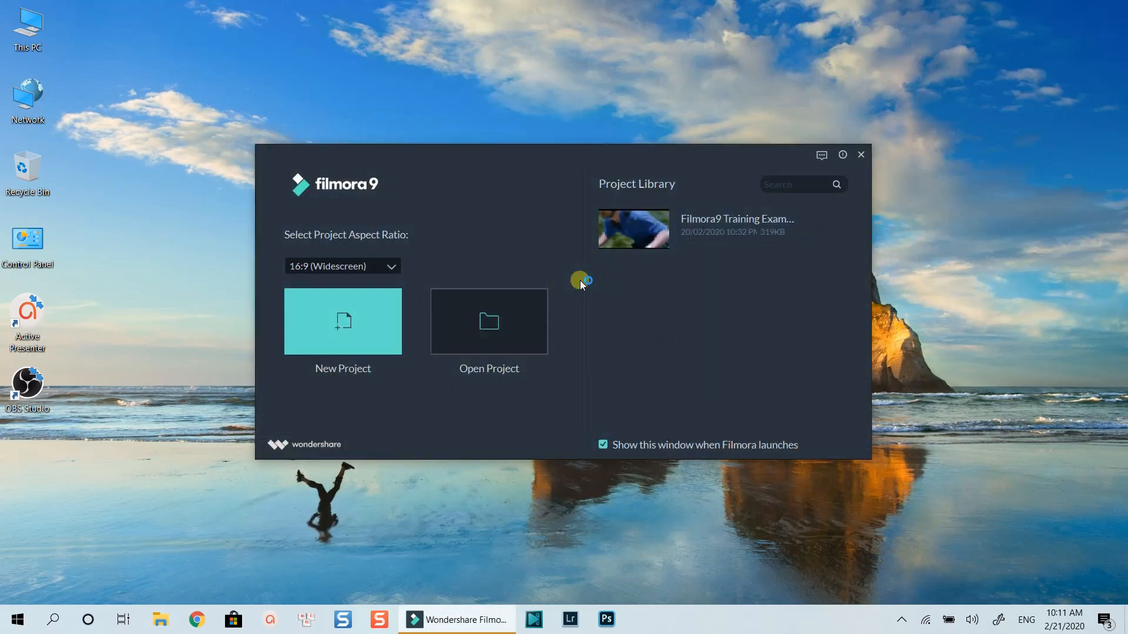
pyautogui.click(391, 266)
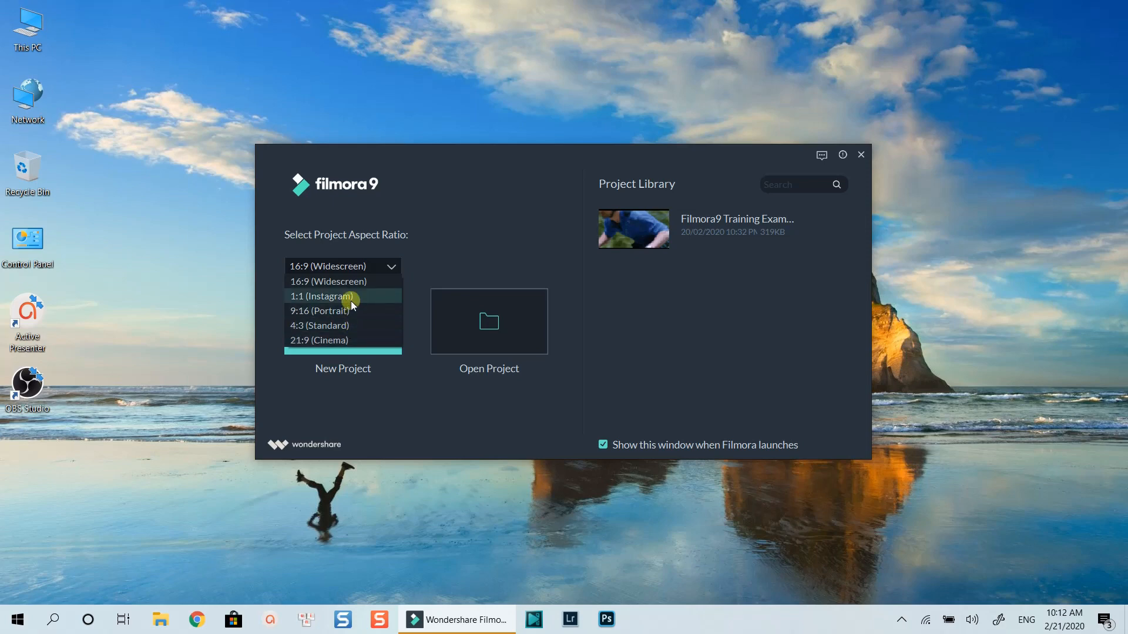
pyautogui.click(351, 283)
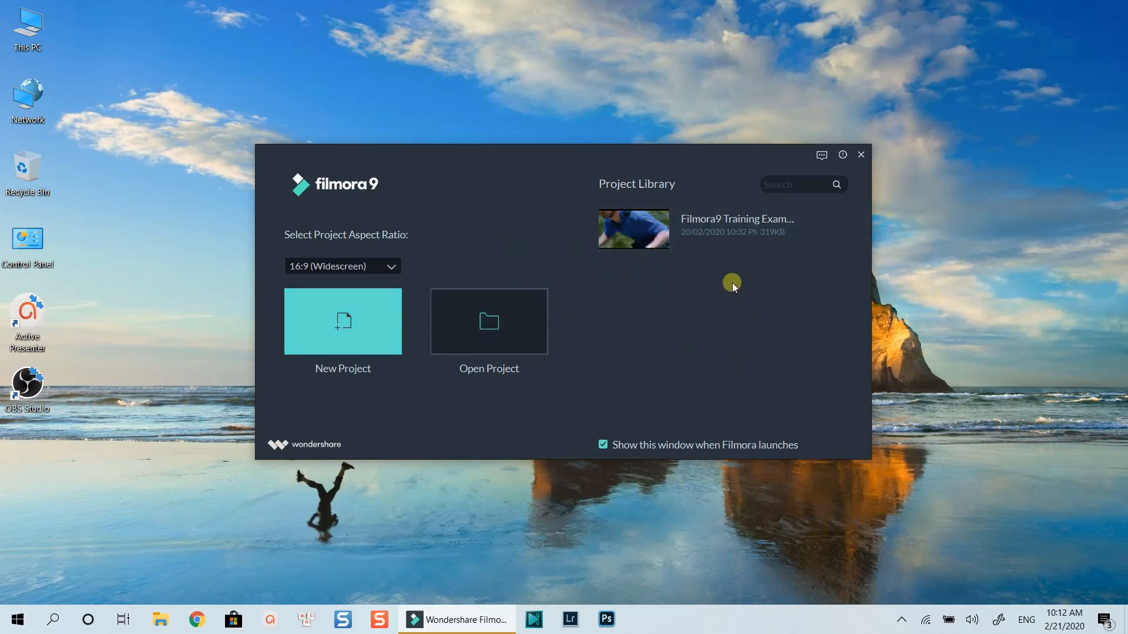
pyautogui.click(358, 323)
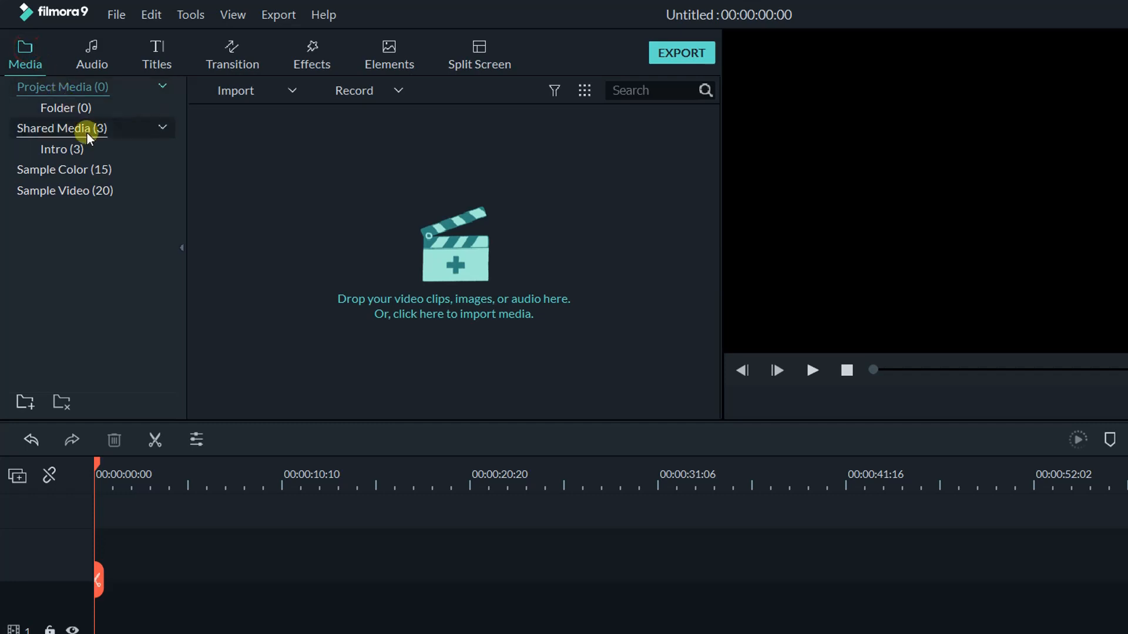
# Step: Collapse the Project Media and Shared Media folders and show the Sample Color library
pyautogui.click(159, 89)
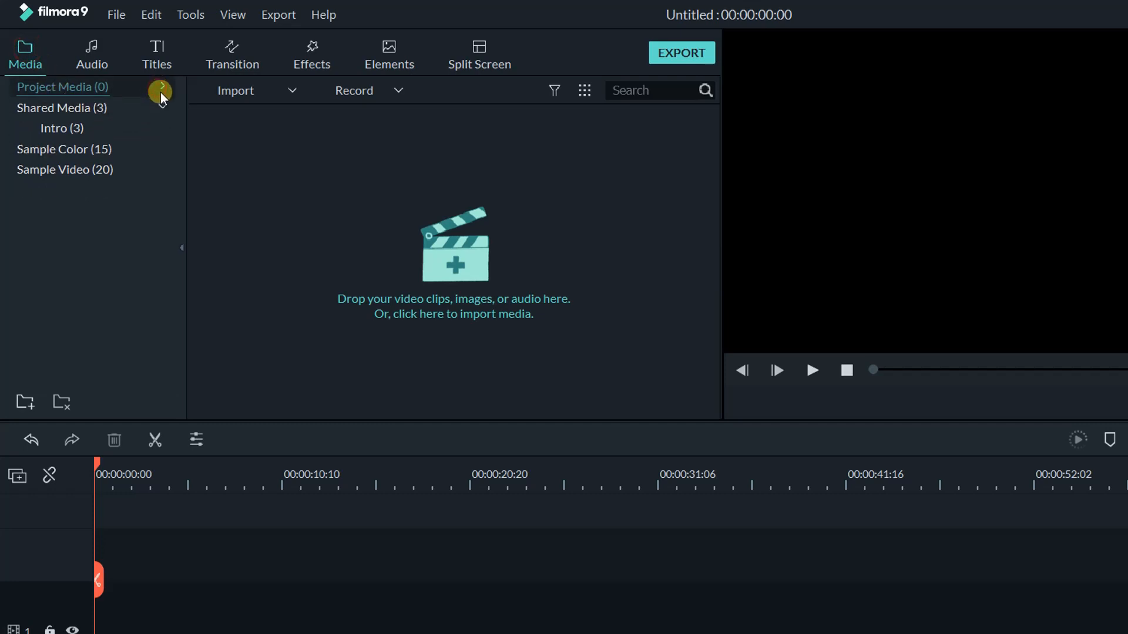
pyautogui.click(163, 105)
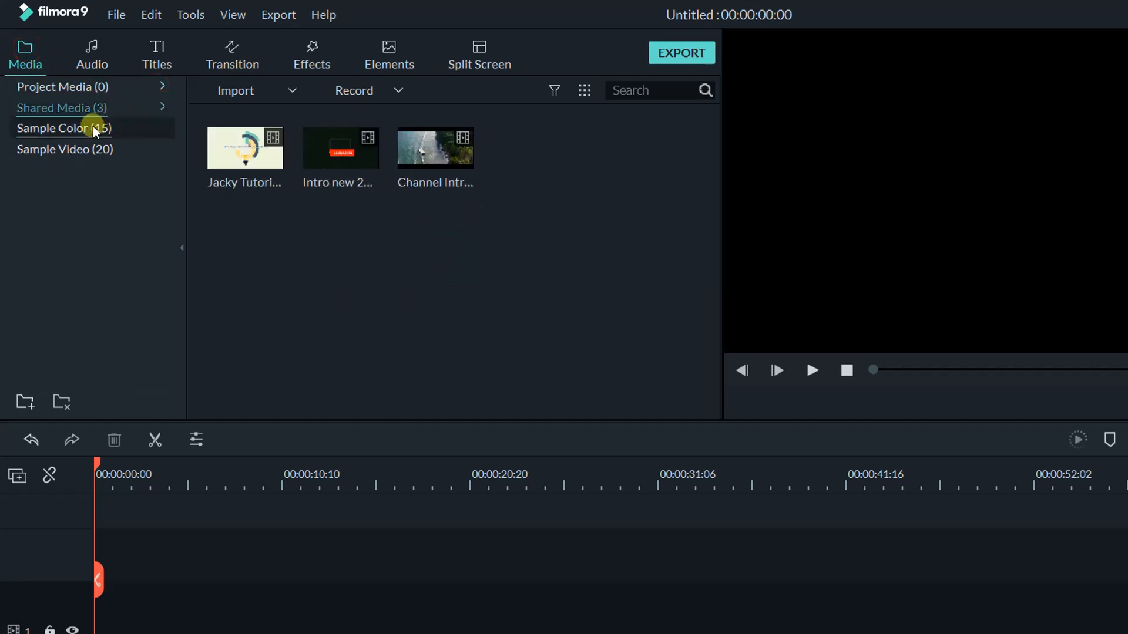
pyautogui.click(93, 126)
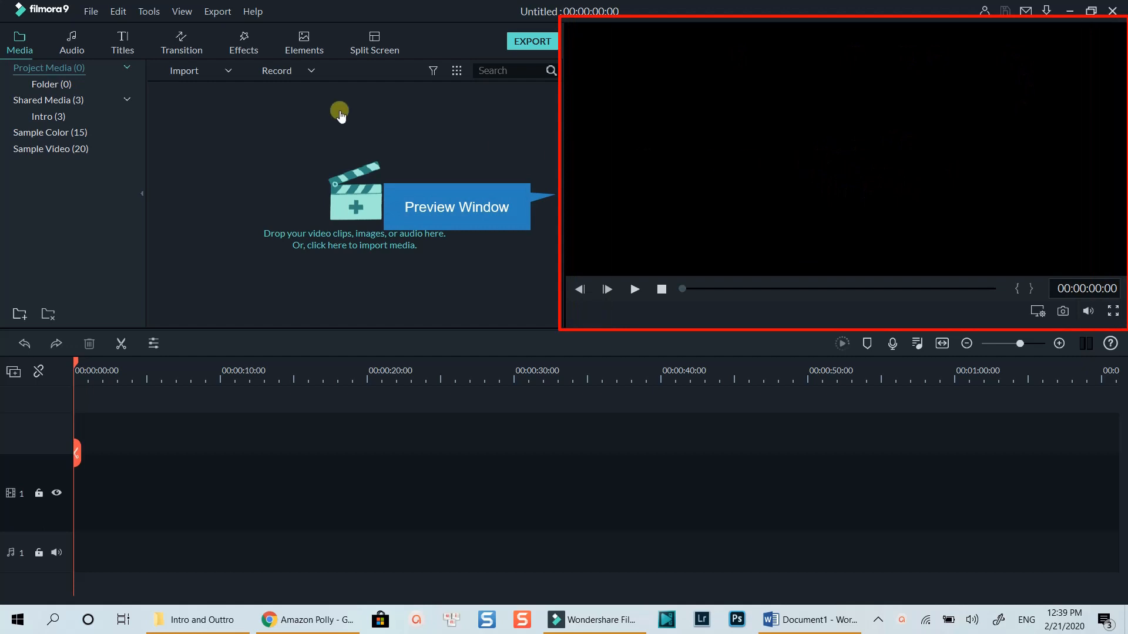
# Step: Open the Sample Video library and play and pause the Travel 01 clip in the preview
pyautogui.click(41, 148)
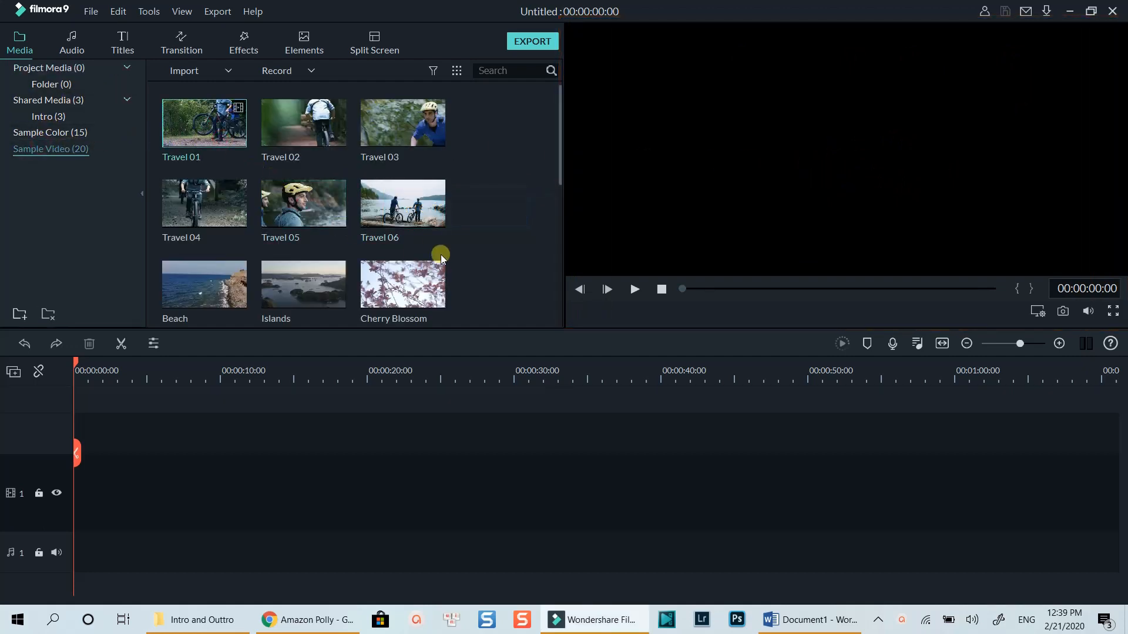
pyautogui.doubleClick(235, 146)
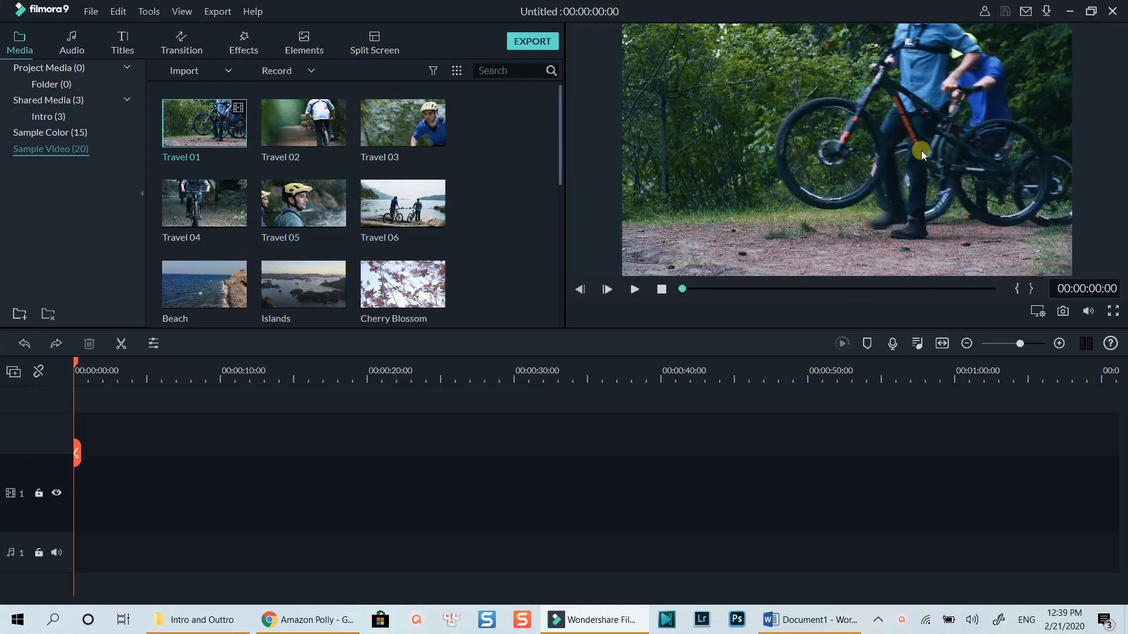
pyautogui.click(633, 292)
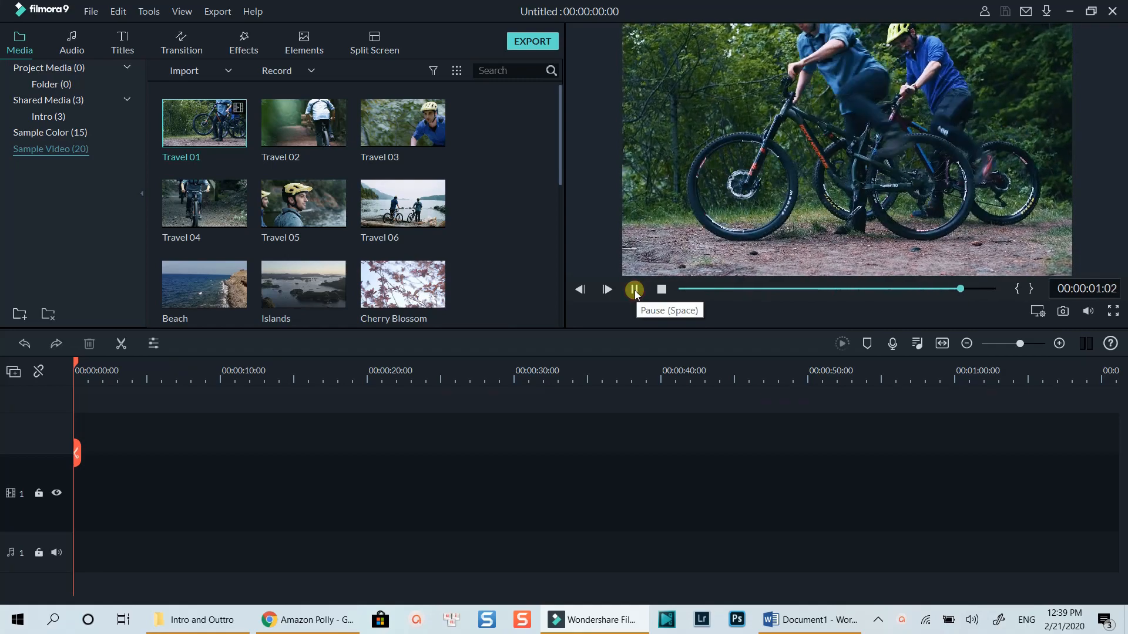
pyautogui.press('space')
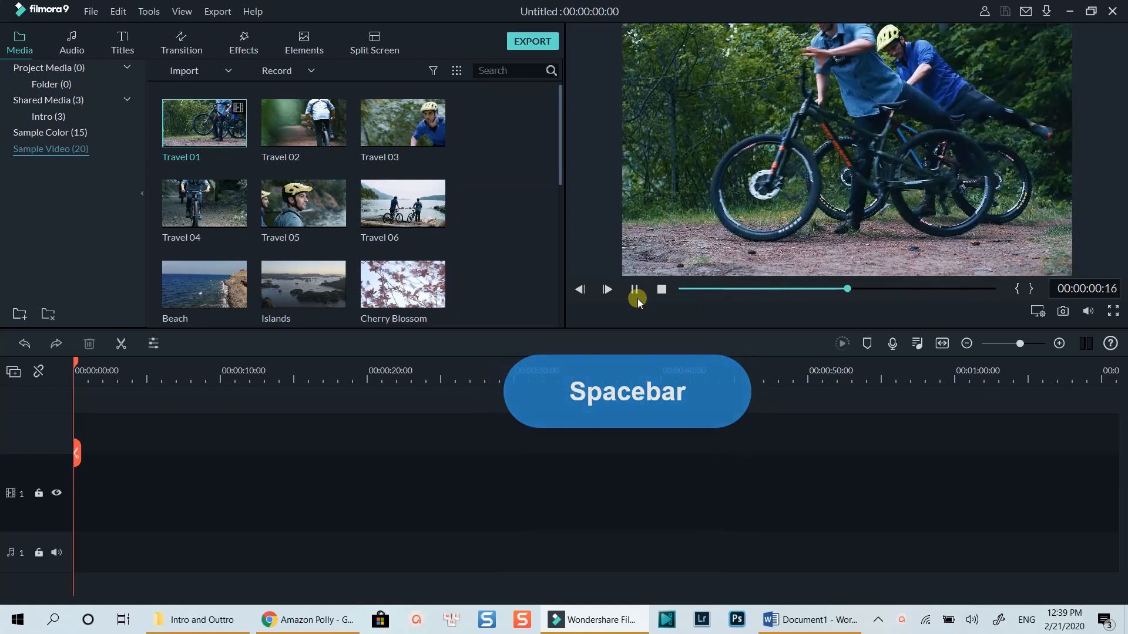
pyautogui.click(637, 297)
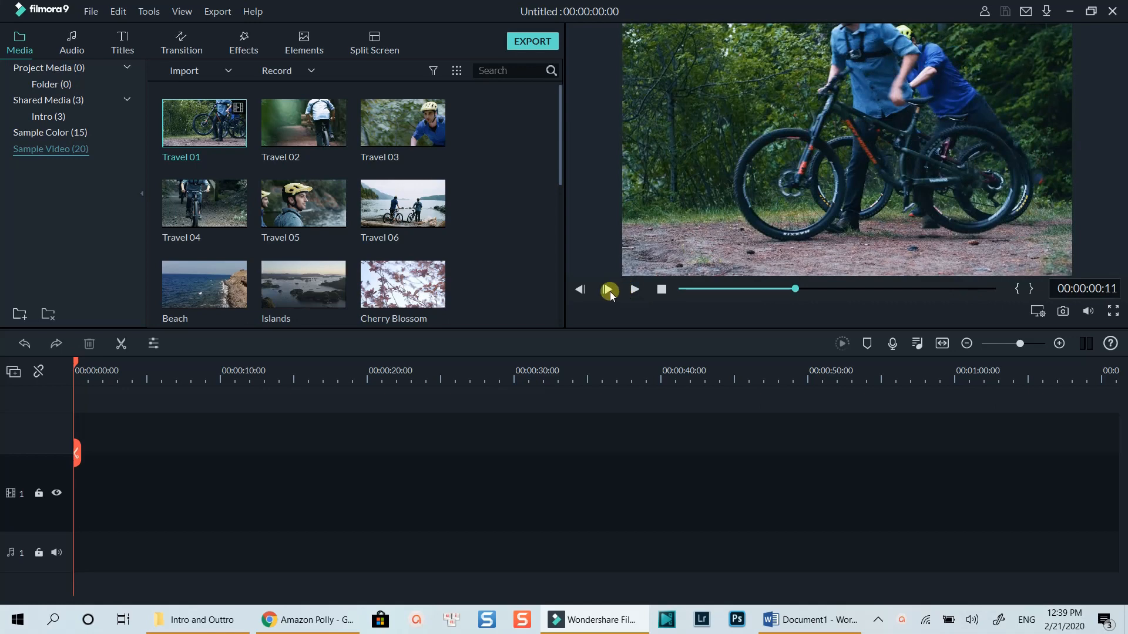
# Step: Move through Travel 01 frame by frame, forward and backward, and stop the playback
pyautogui.click(609, 290)
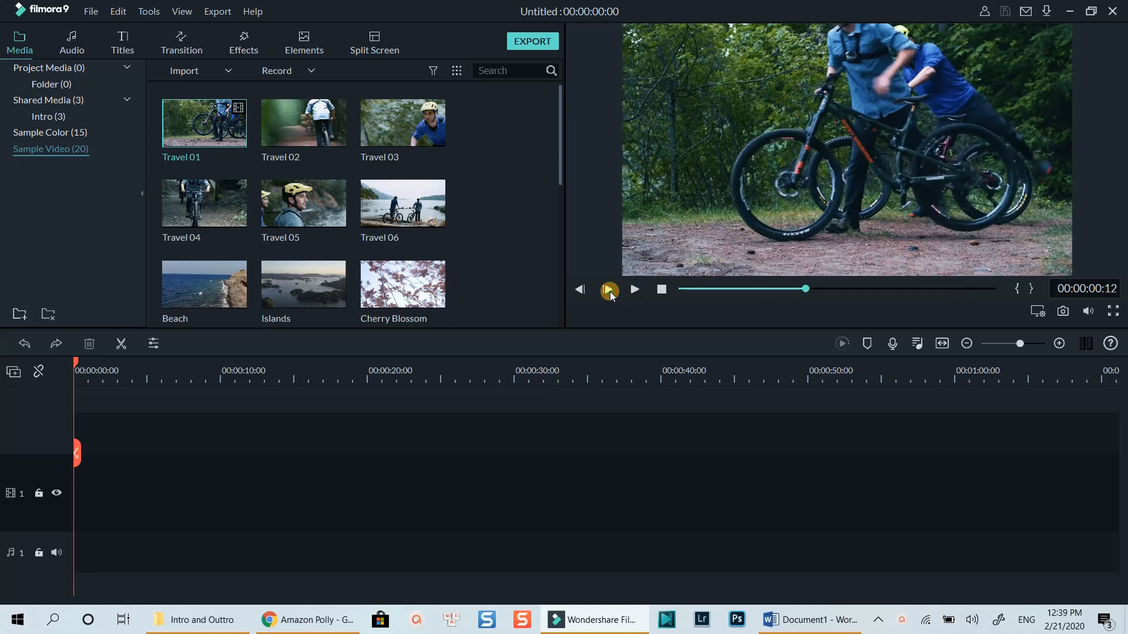
pyautogui.click(609, 290)
pyautogui.click(609, 290)
pyautogui.click(581, 290)
pyautogui.click(582, 289)
pyautogui.click(582, 290)
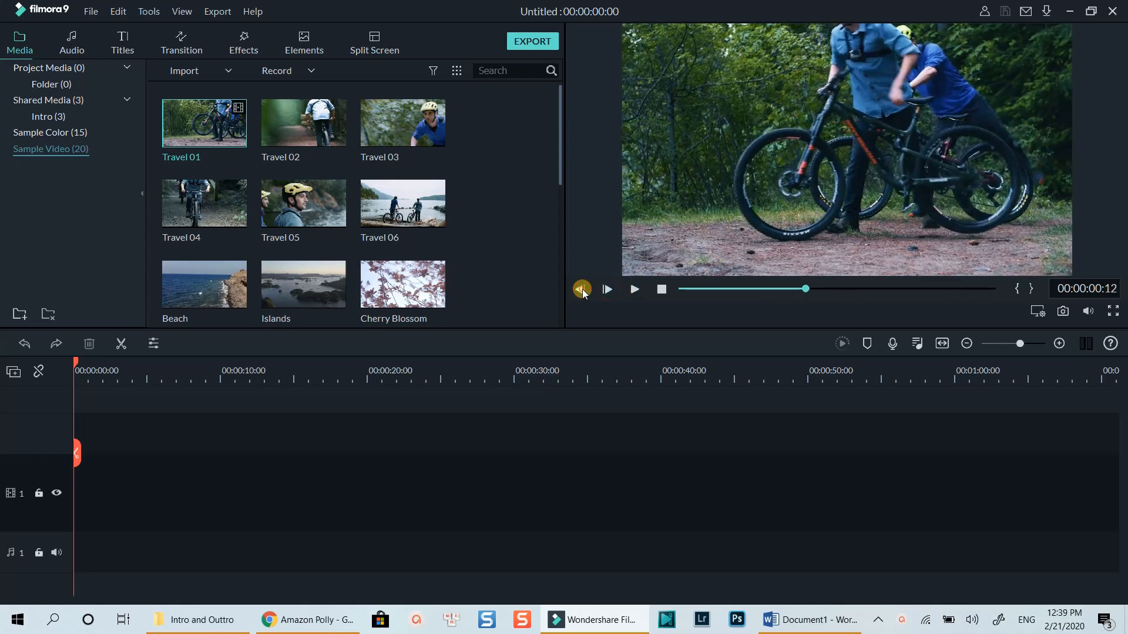
pyautogui.click(662, 289)
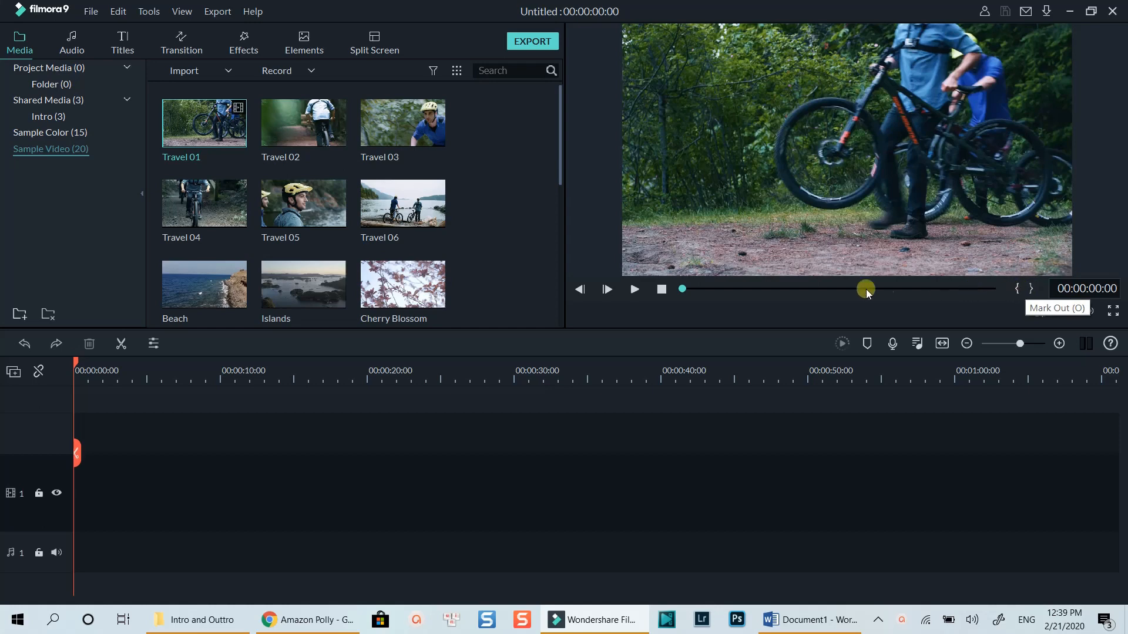
# Step: Mark the in point of Travel 01 at 00:00:00:07 and move its out point earlier in the clip
pyautogui.click(759, 289)
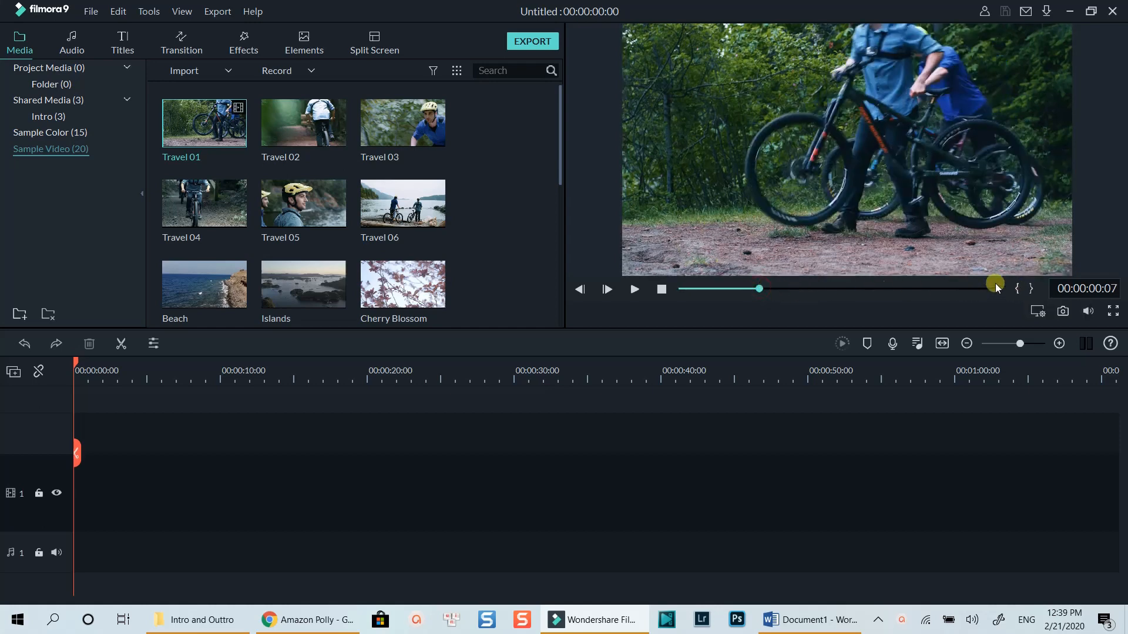
pyautogui.click(1016, 290)
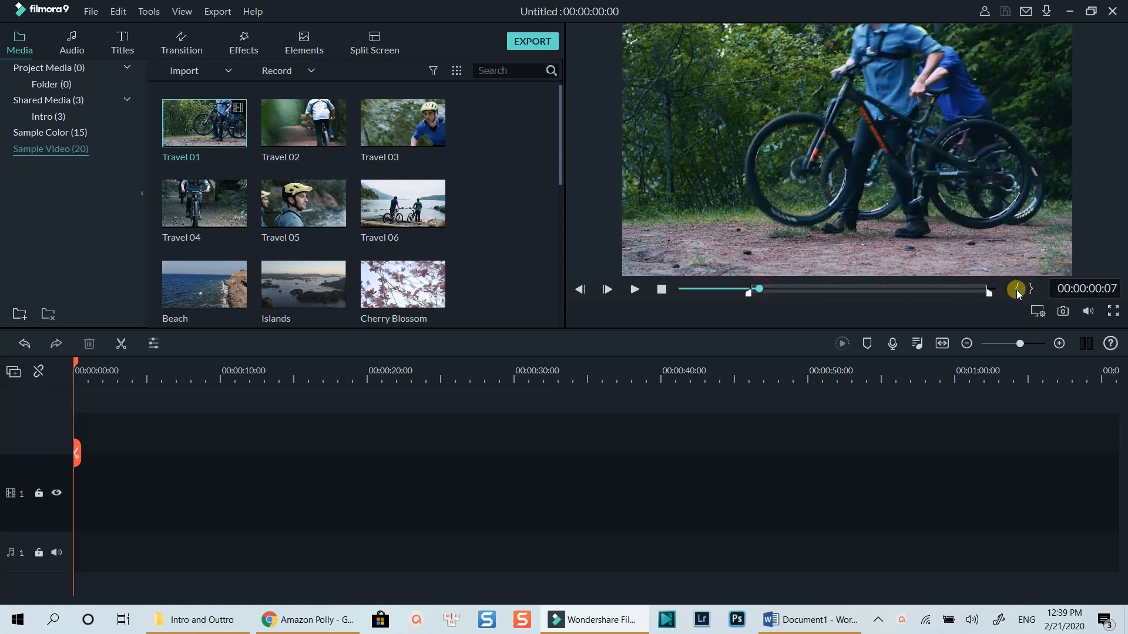
pyautogui.moveTo(990, 298)
pyautogui.mouseDown()
pyautogui.moveTo(1014, 294)
pyautogui.moveTo(897, 302)
pyautogui.mouseUp()
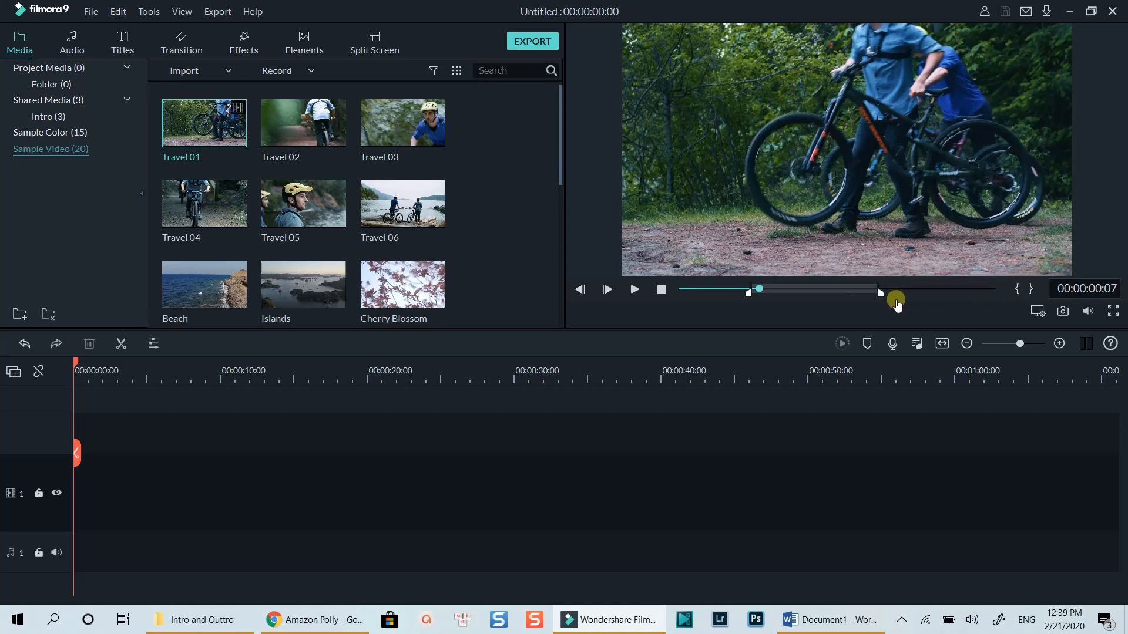
# Step: Place the marked section of Travel 01 at the start of video track 1 and delete it from the timeline
pyautogui.moveTo(867, 183); pyautogui.dragTo(86, 477)
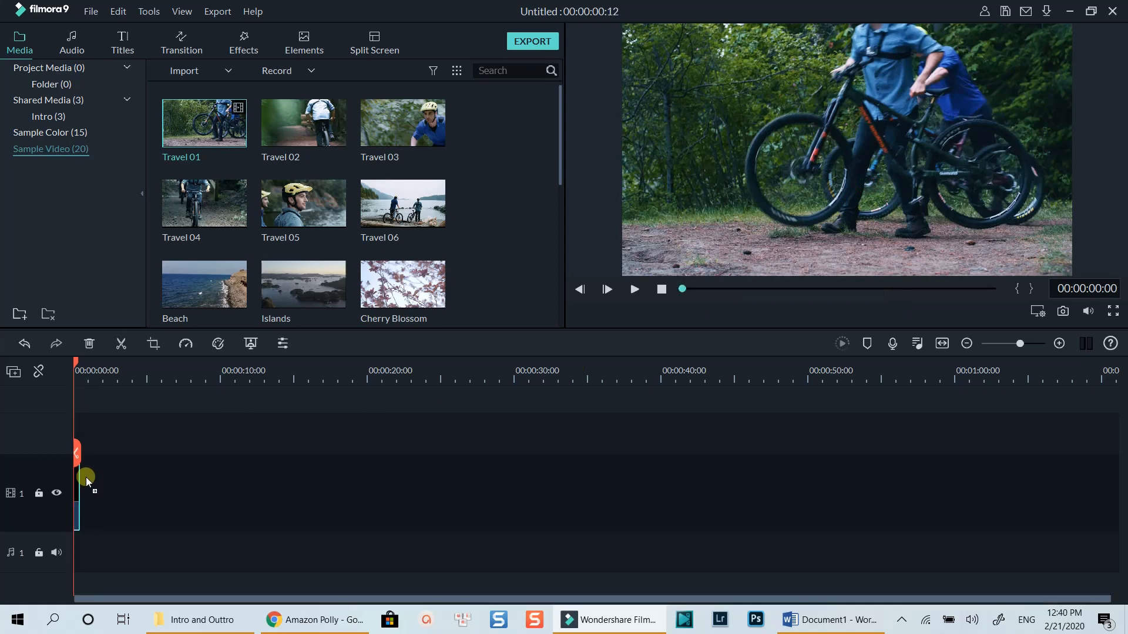
pyautogui.click(101, 537)
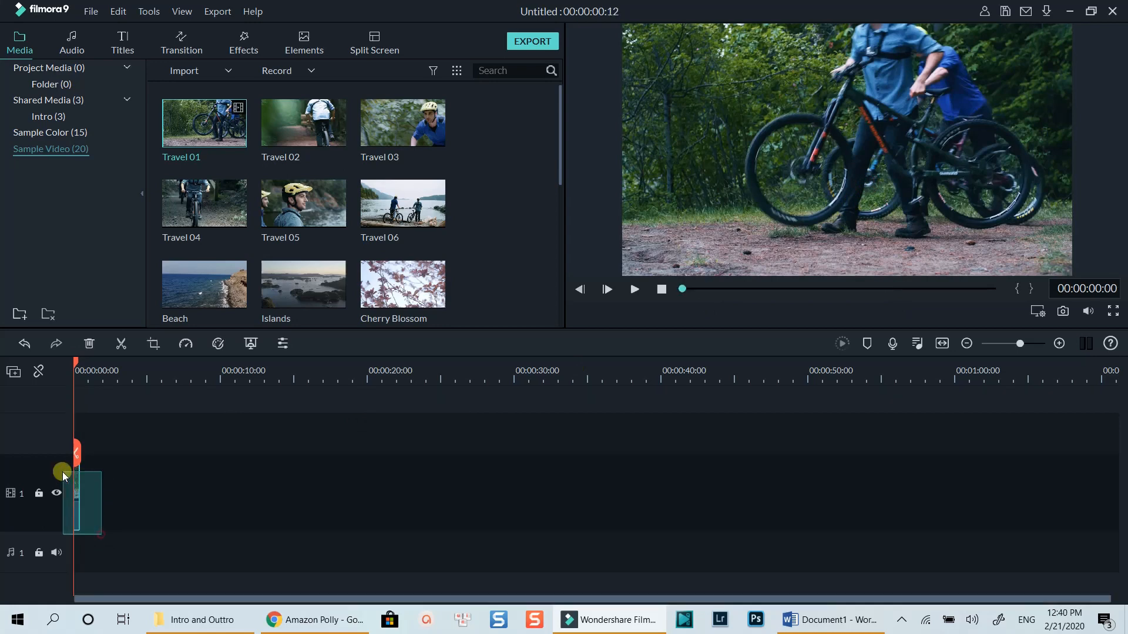
pyautogui.press('Delete')
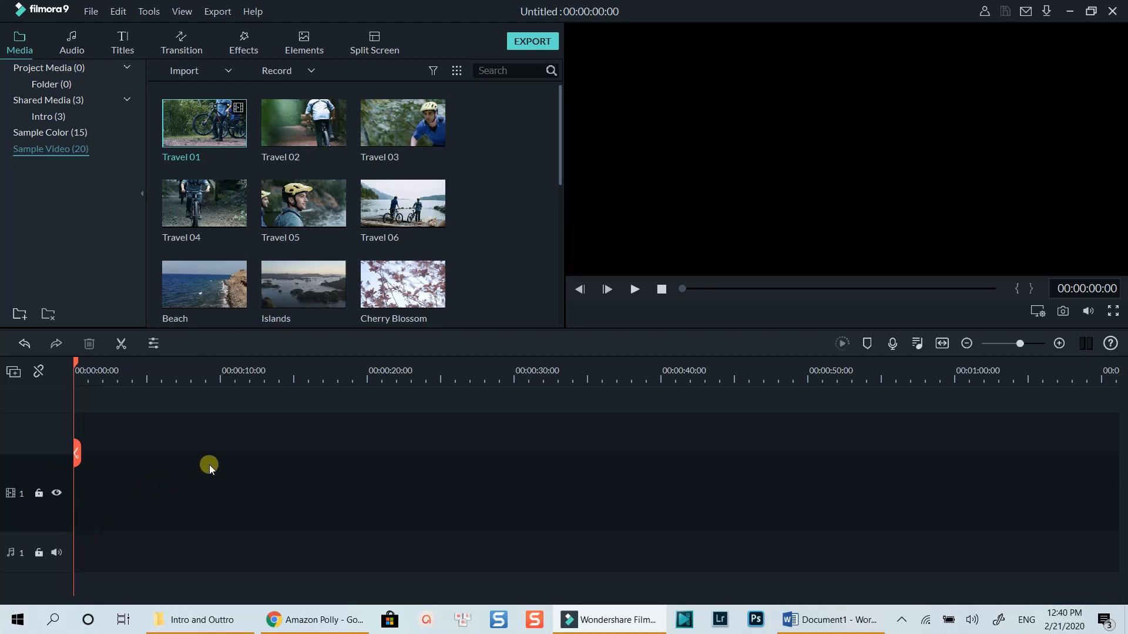
# Step: Reopen Travel 01 in the preview and set the playback quality to 1/2
pyautogui.doubleClick(234, 139)
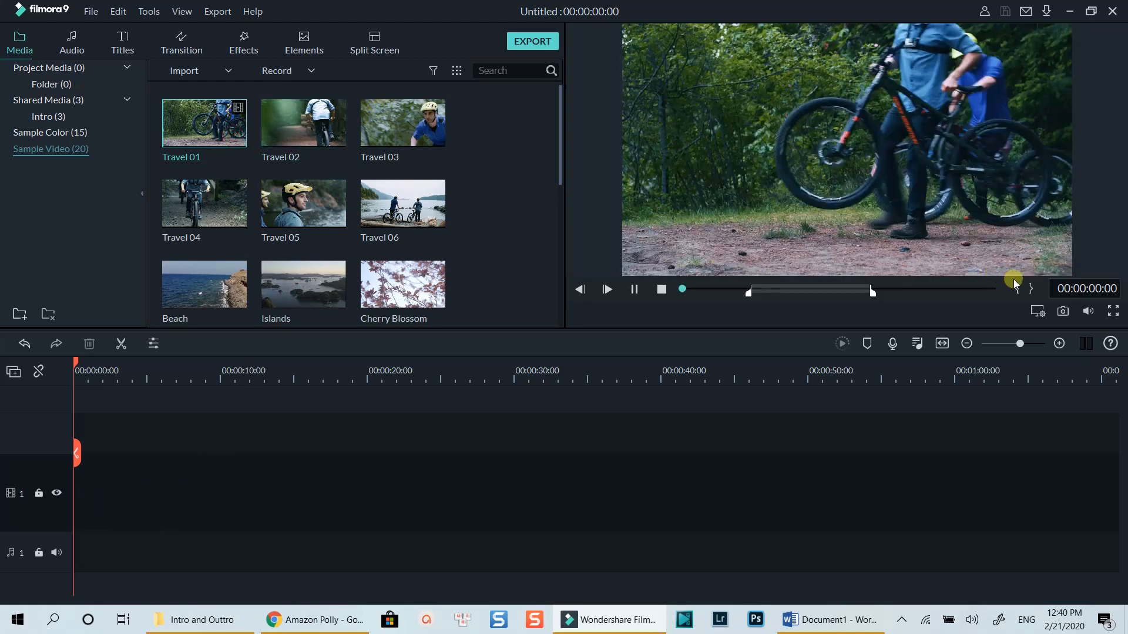
pyautogui.click(1036, 312)
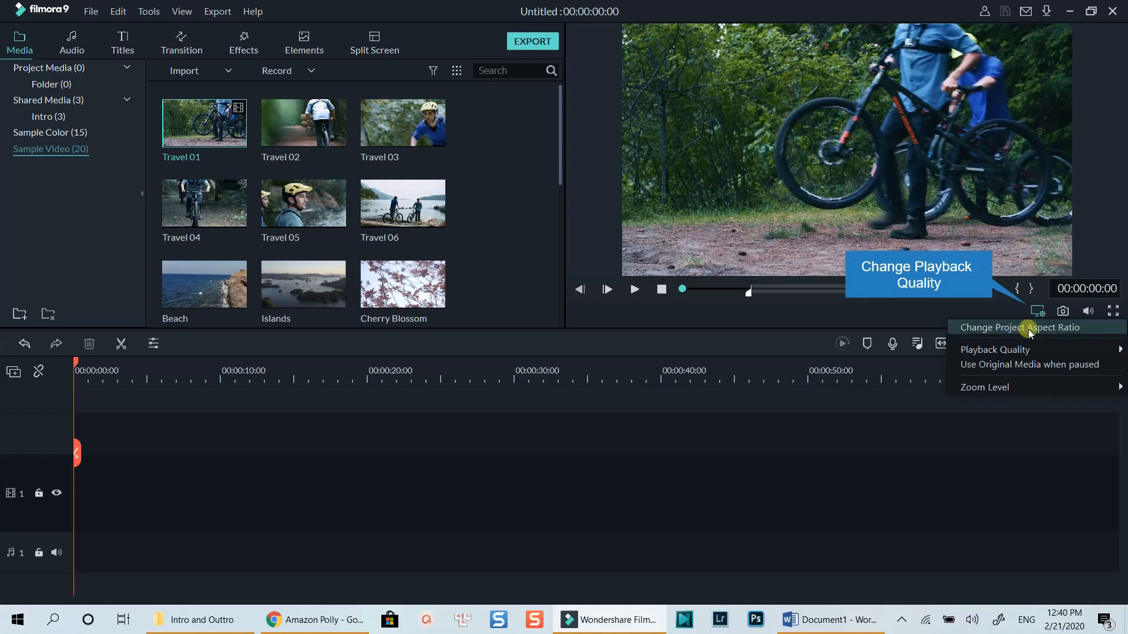
pyautogui.moveTo(1020, 352)
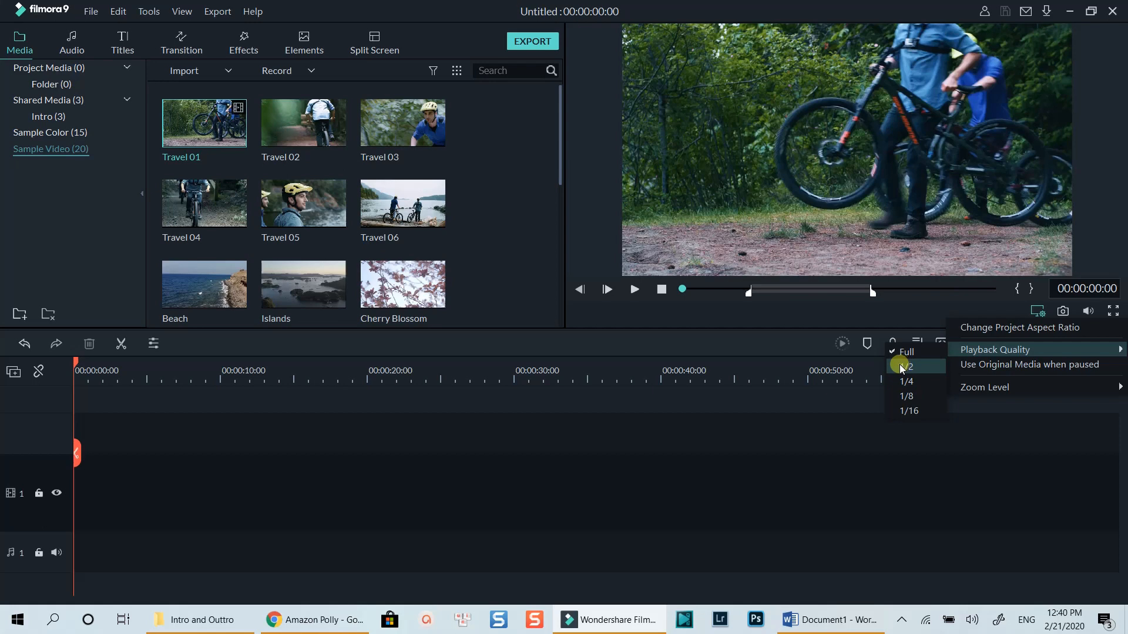
pyautogui.click(899, 366)
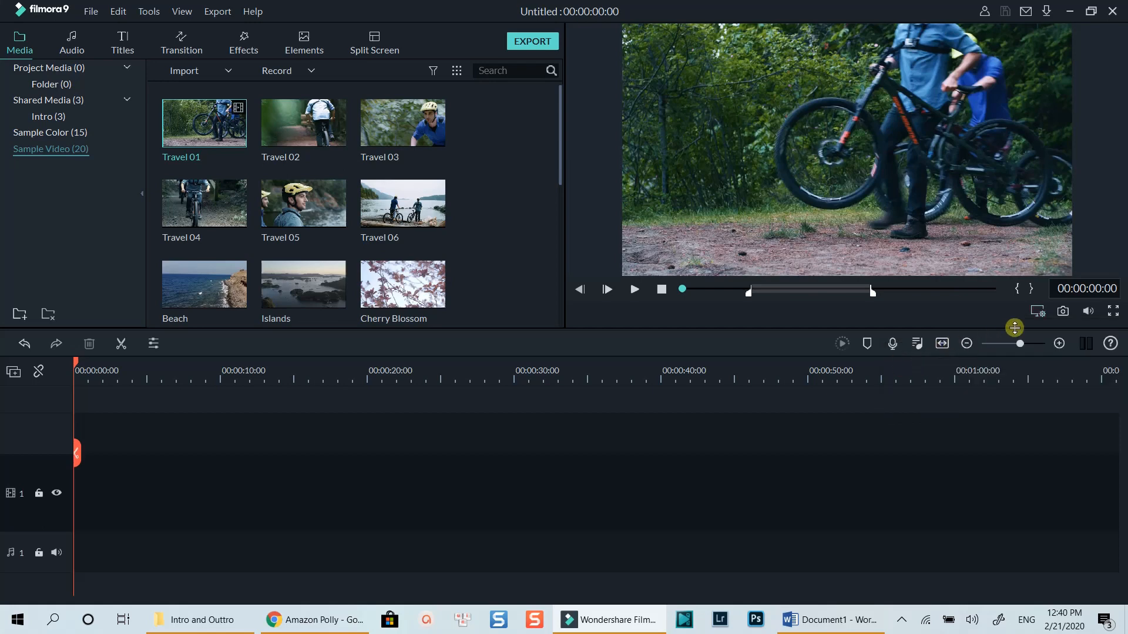
# Step: Take a snapshot of the first Travel 01 frame and view the captured image in full screen before returning to the editor
pyautogui.click(1063, 311)
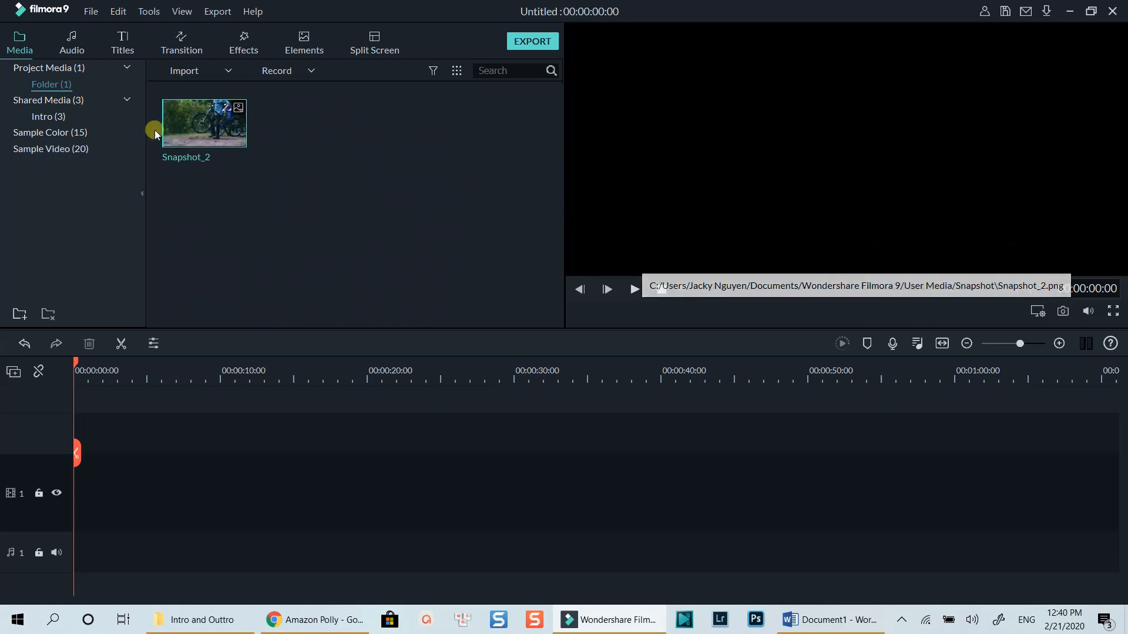
pyautogui.doubleClick(231, 141)
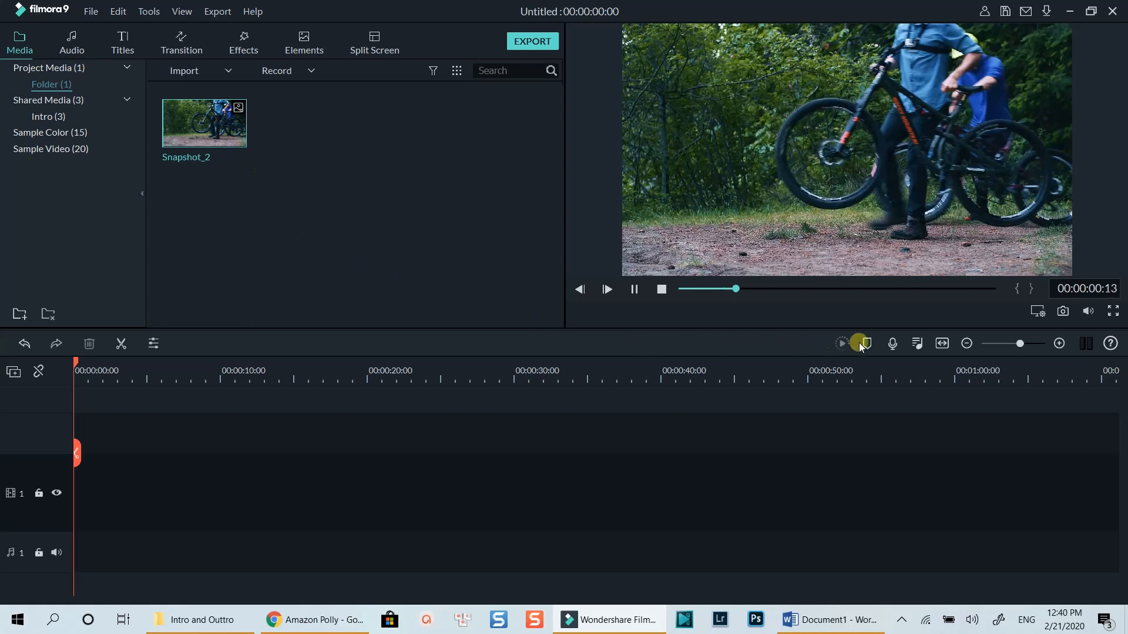
pyautogui.click(1113, 310)
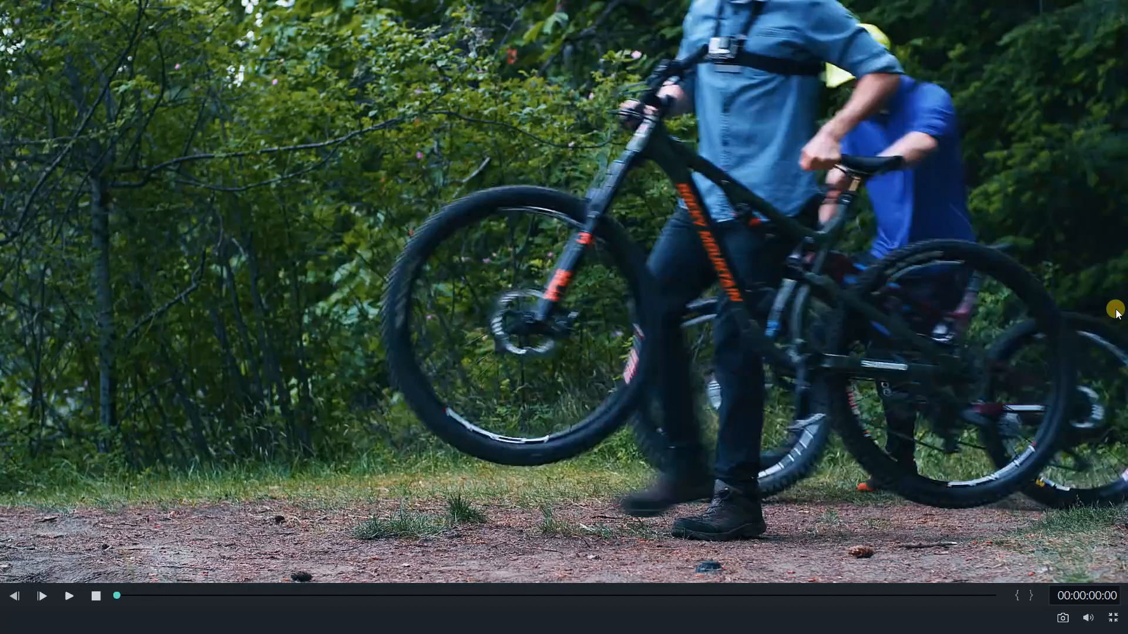
pyautogui.click(1113, 617)
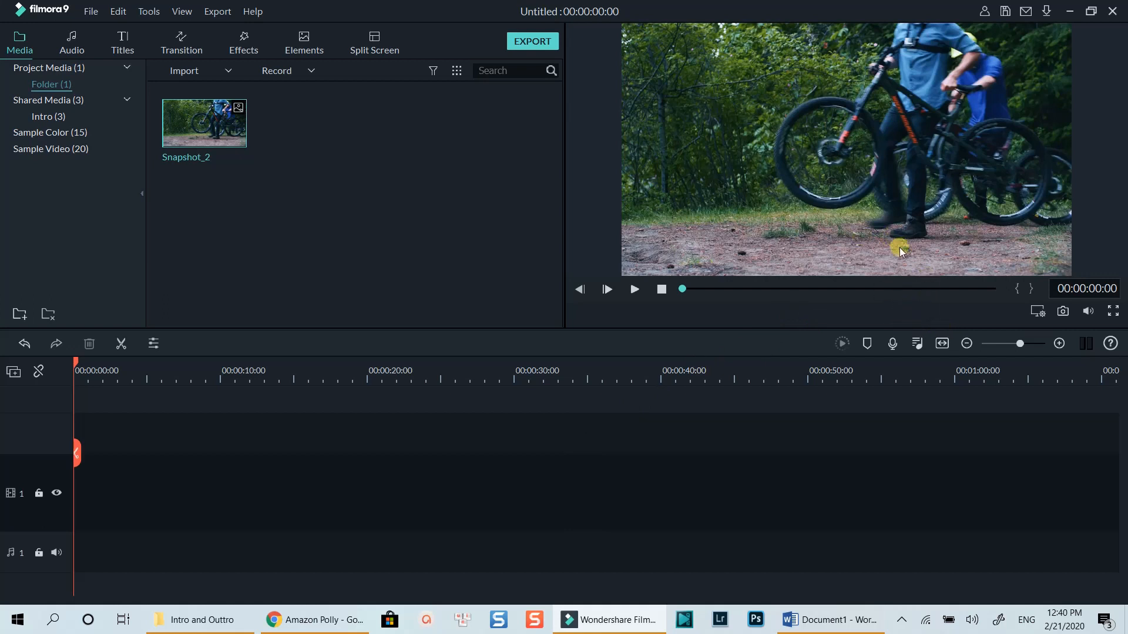
# Step: Resize the workspace by widening the preview area and making the timeline area taller
pyautogui.moveTo(564, 191); pyautogui.dragTo(505, 194)
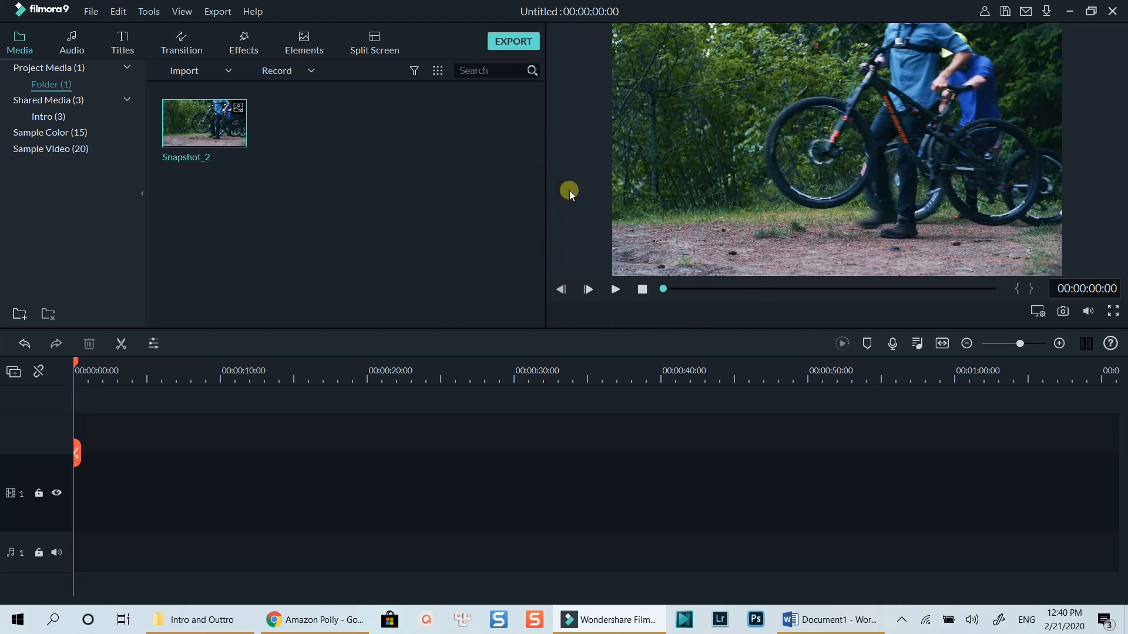
pyautogui.moveTo(718, 330); pyautogui.dragTo(738, 523)
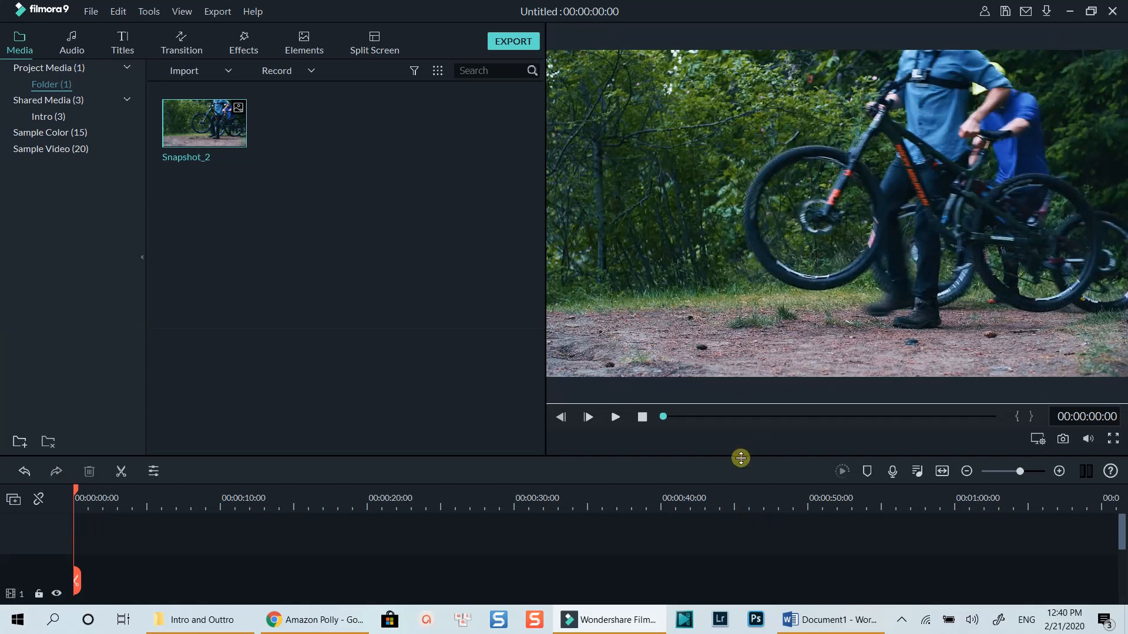
pyautogui.moveTo(741, 457); pyautogui.dragTo(718, 288)
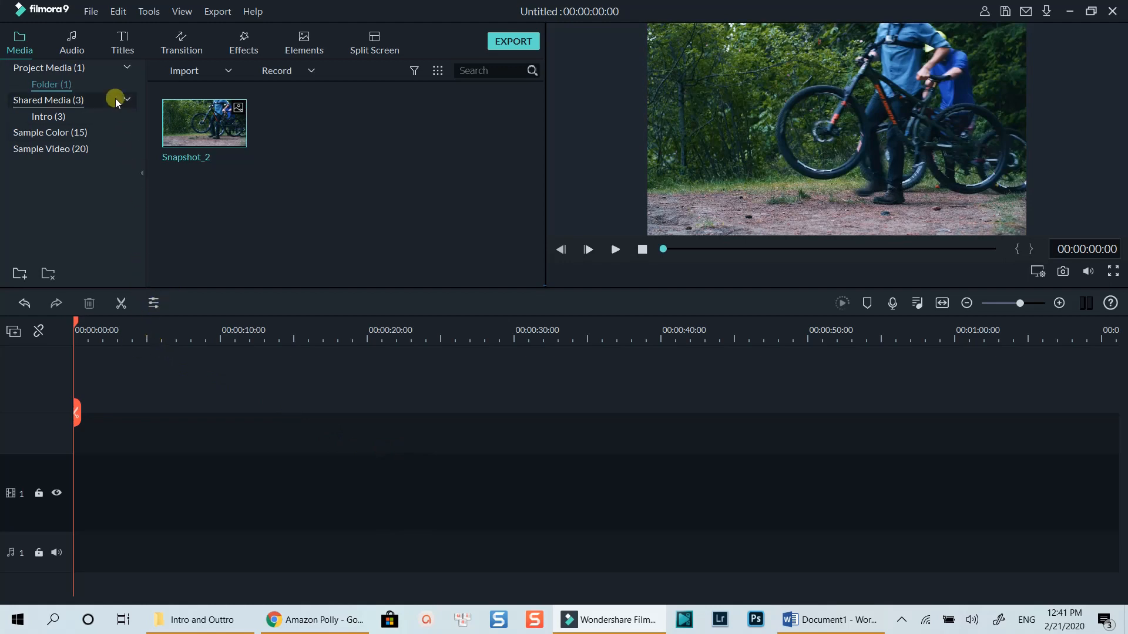
# Step: Add the marked Travel 01 clip to the start of video track 1 and place Snapshot_2 directly after it
pyautogui.click(45, 154)
pyautogui.moveTo(203, 143); pyautogui.dragTo(82, 492)
pyautogui.click(47, 86)
pyautogui.moveTo(214, 134); pyautogui.dragTo(88, 479)
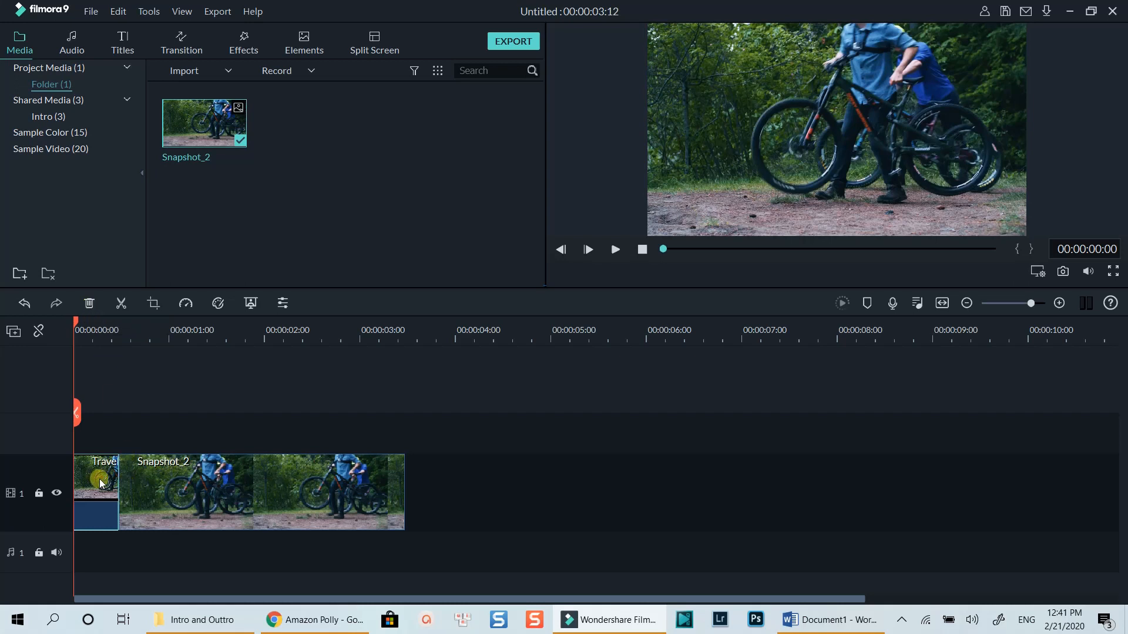
# Step: Delete the Travel 01 clip from the timeline and undo the deletion
pyautogui.click(90, 303)
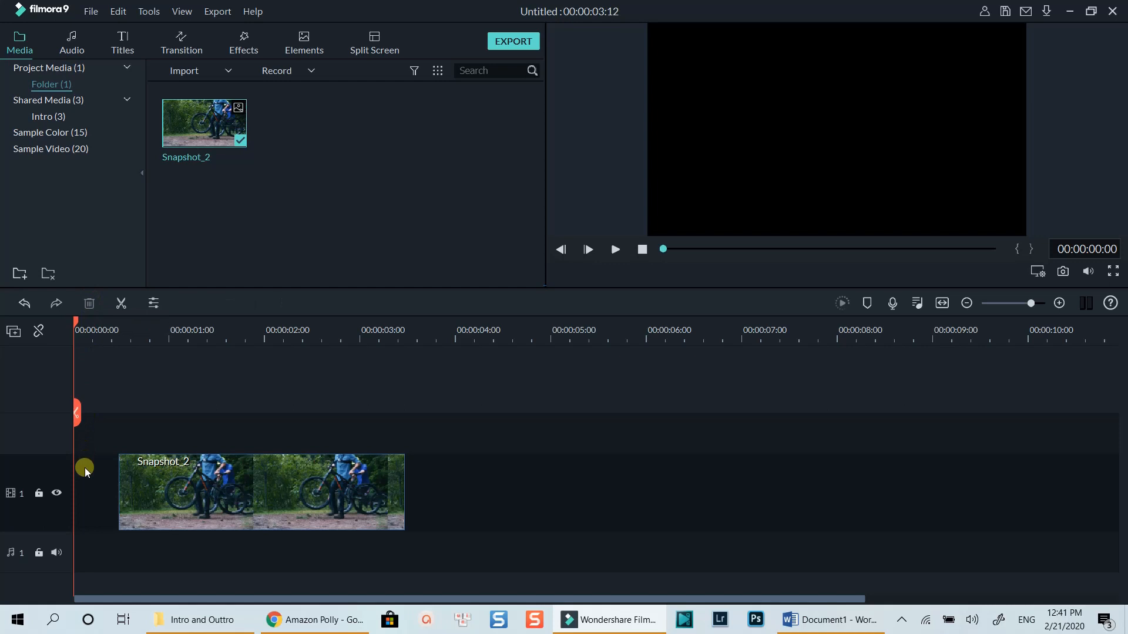
pyautogui.click(24, 303)
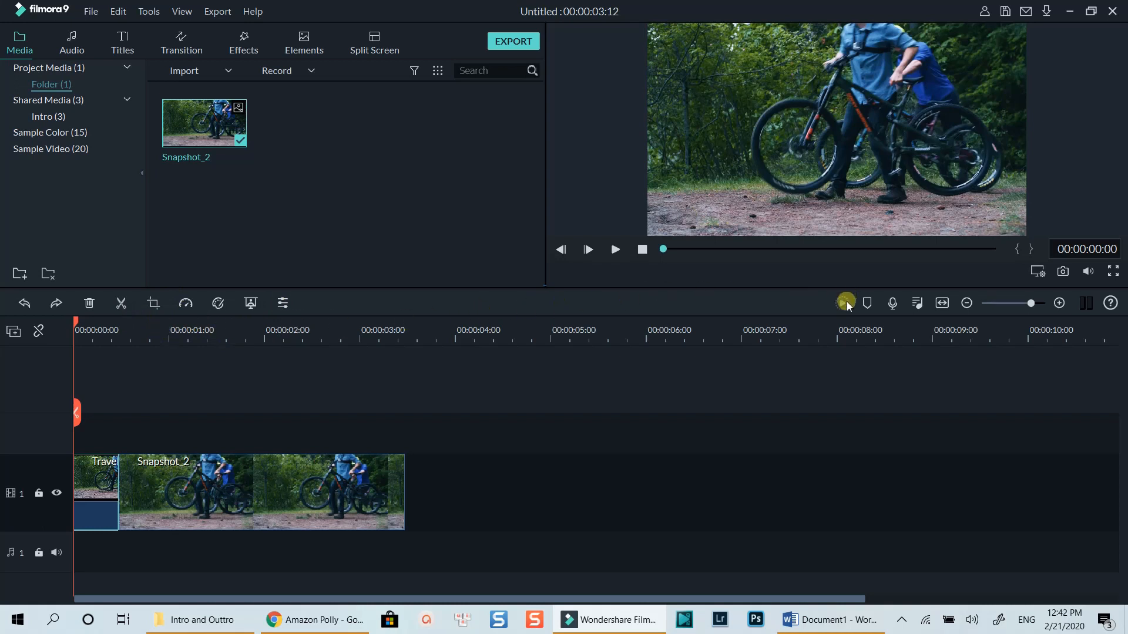
# Step: Add the sample videos Travel 04, Travel 05 and Travel 06 to video track 1 directly after Snapshot_2
pyautogui.click(167, 479)
pyautogui.click(163, 363)
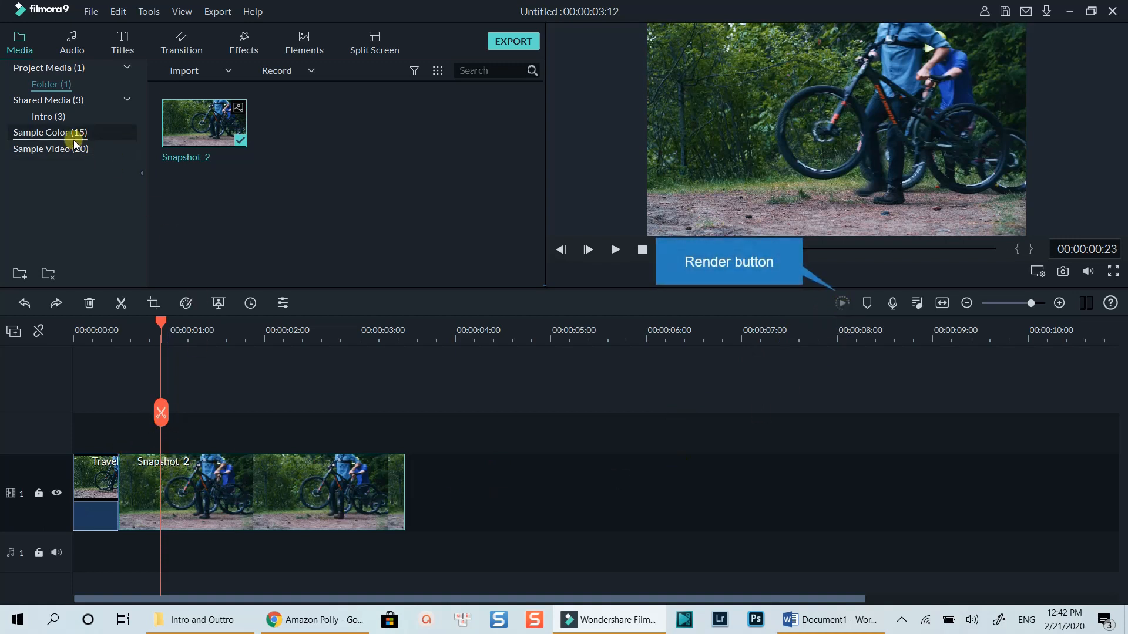
pyautogui.click(57, 150)
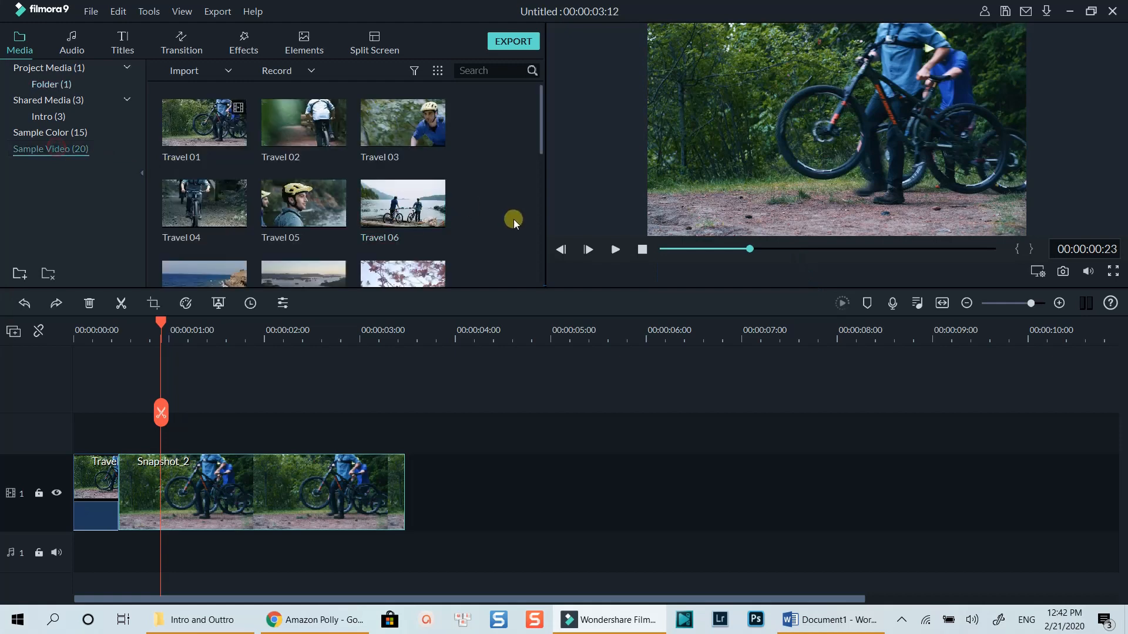
pyautogui.moveTo(442, 247); pyautogui.dragTo(158, 177)
pyautogui.moveTo(281, 209); pyautogui.dragTo(408, 520)
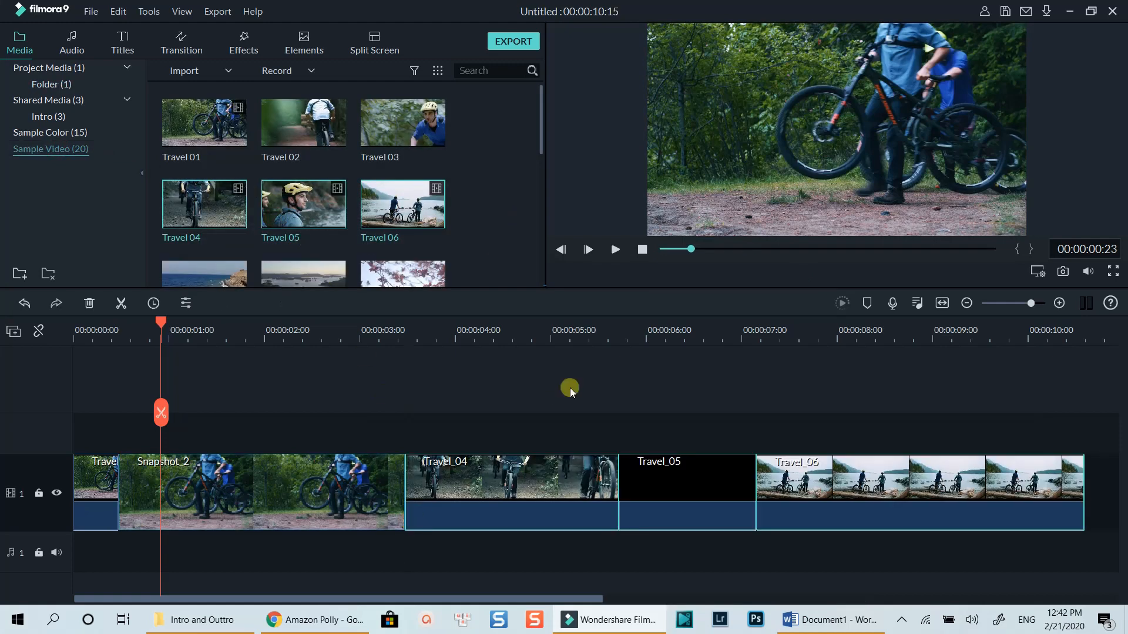
# Step: Set the preview playback quality to Full and play a short stretch of Snapshot_2
pyautogui.click(1037, 271)
pyautogui.moveTo(1000, 312)
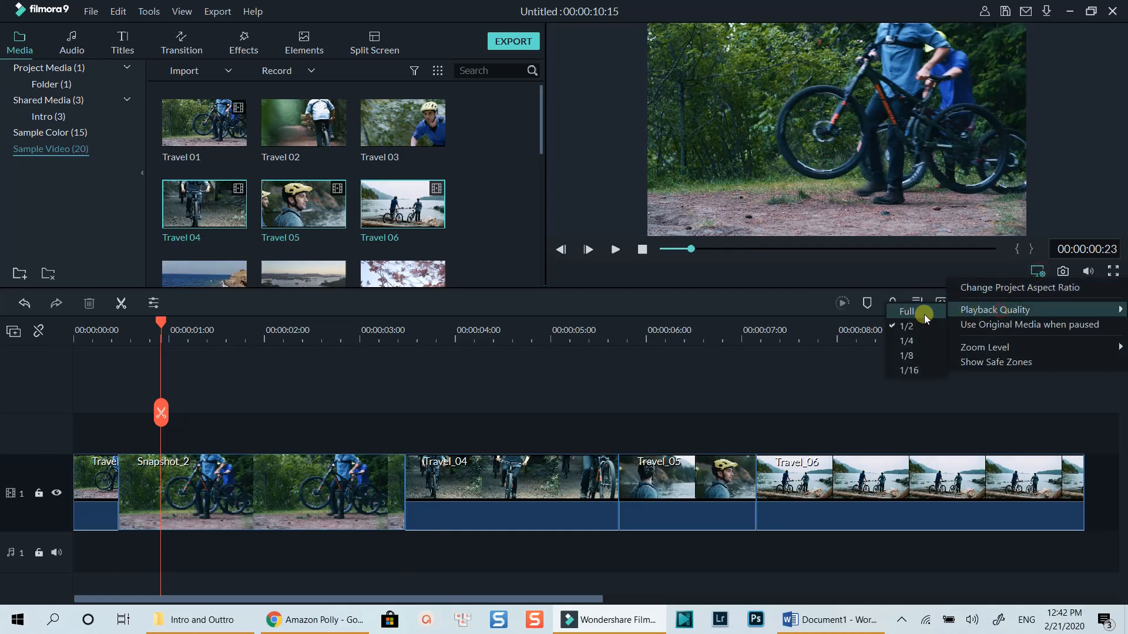
pyautogui.click(909, 315)
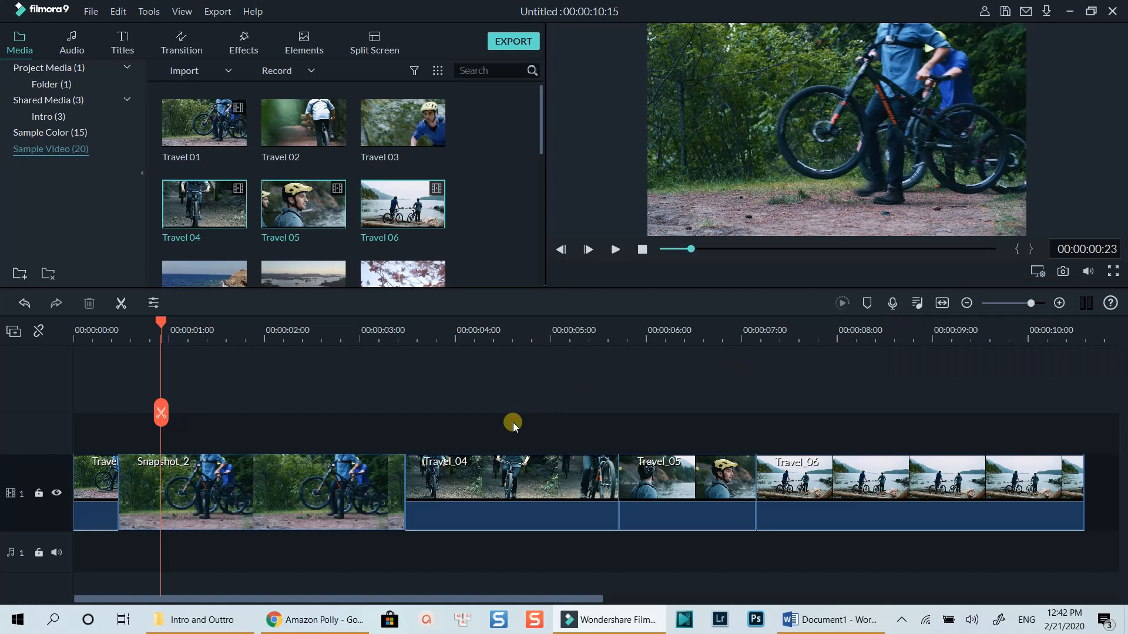
pyautogui.press('space')
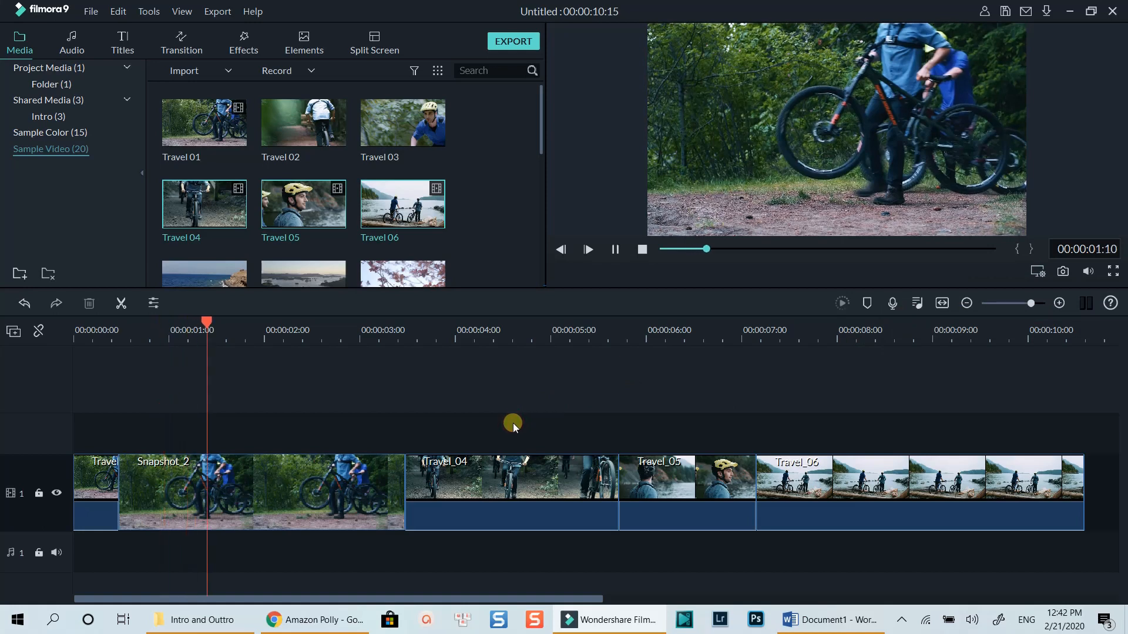
pyautogui.press('space')
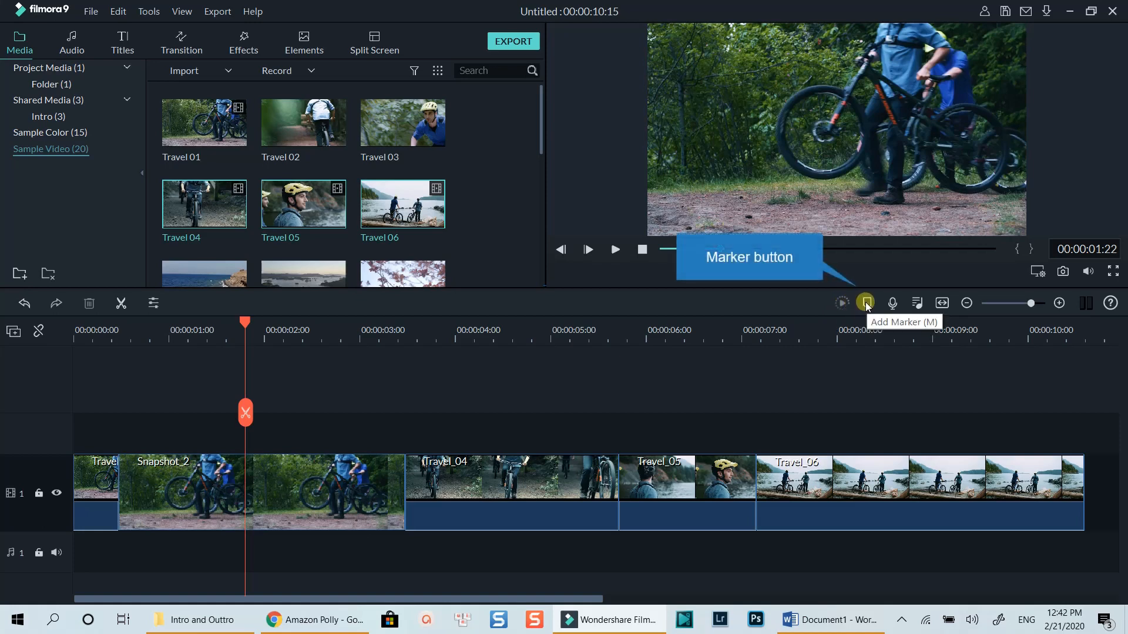
# Step: Play the timeline from near the start and add four markers along the way, three over Snapshot_2 and one over Travel 04
pyautogui.click(105, 336)
pyautogui.press('m')
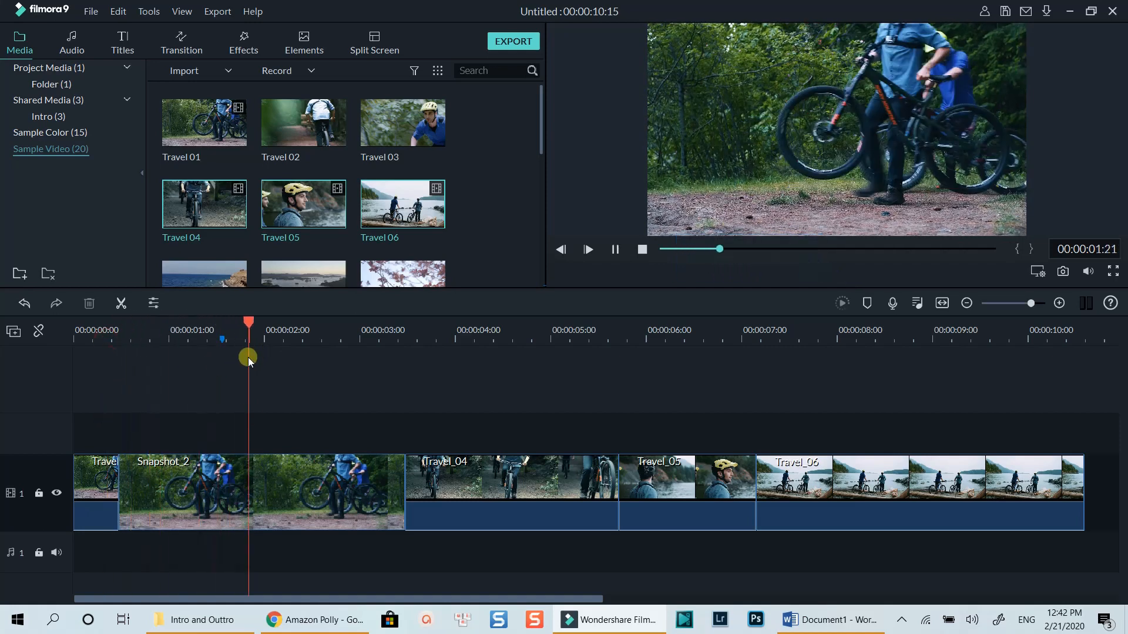
pyautogui.press('m')
pyautogui.press('m')
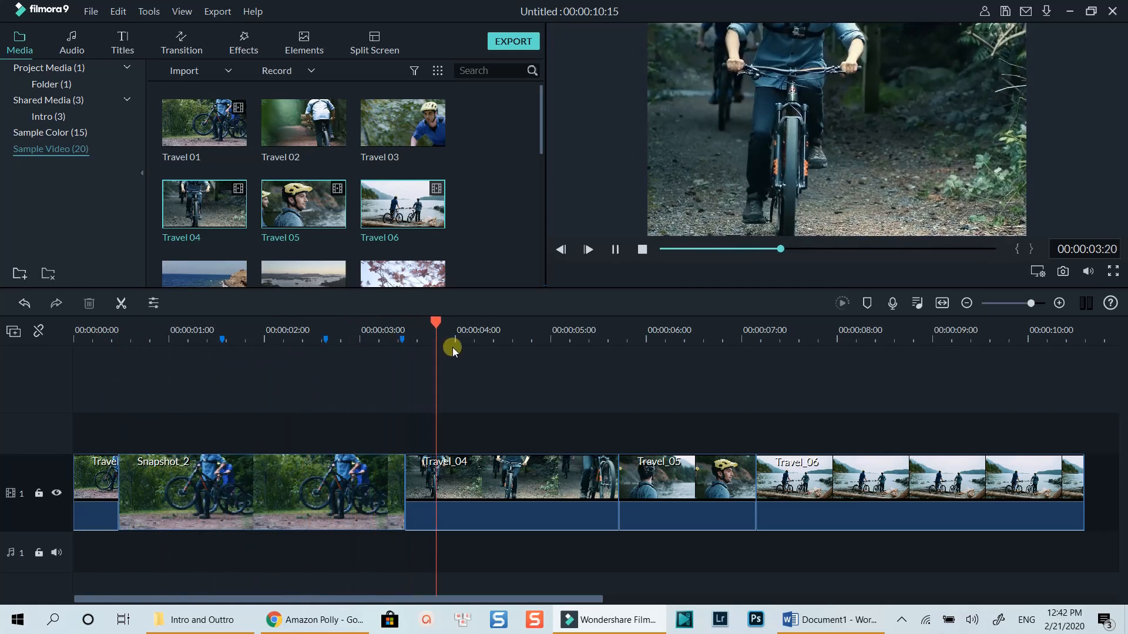
pyautogui.press('m')
pyautogui.press('space')
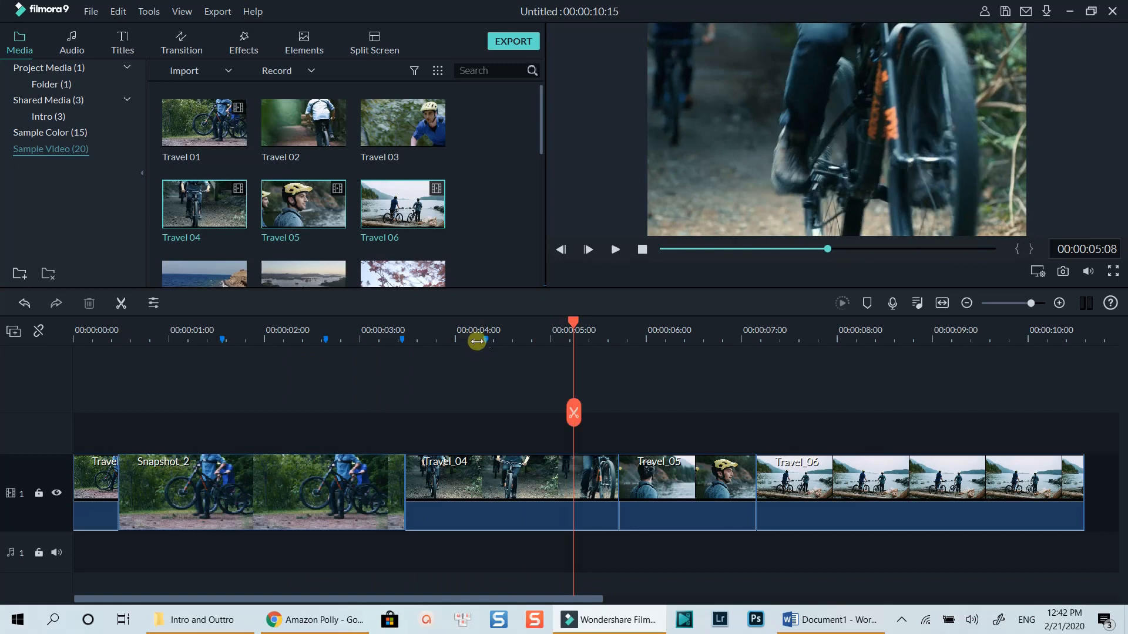
# Step: Name the marker at 00:00:04:08 "Hello I am here", color it purple, and add the comment "This is just a test"
pyautogui.doubleClick(487, 339)
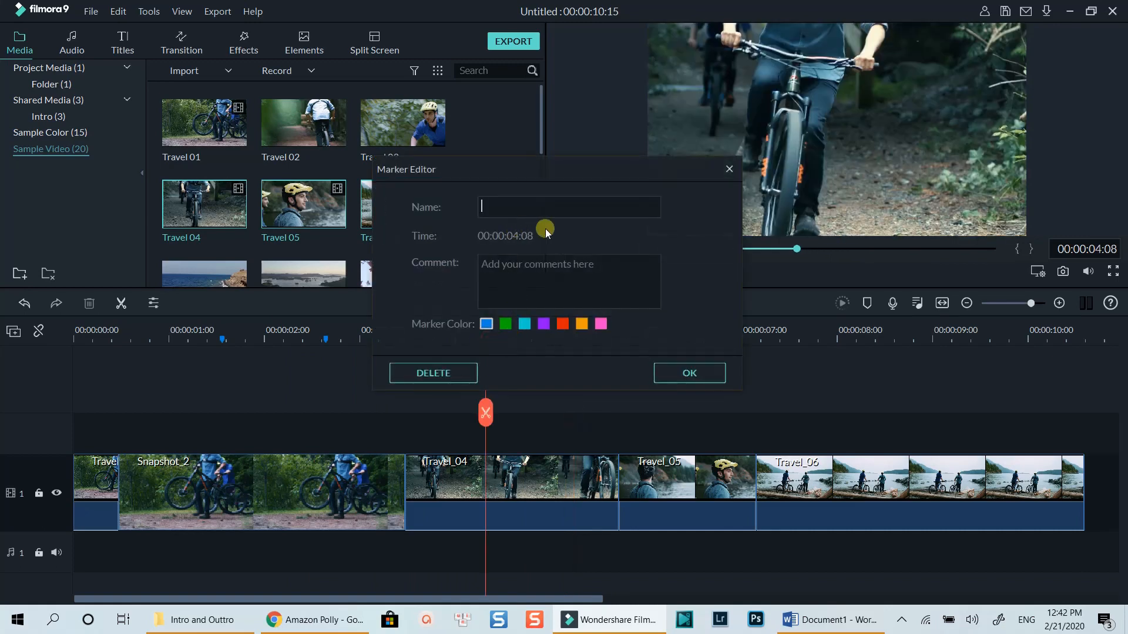
pyautogui.write('Hello I am here')
pyautogui.click(544, 325)
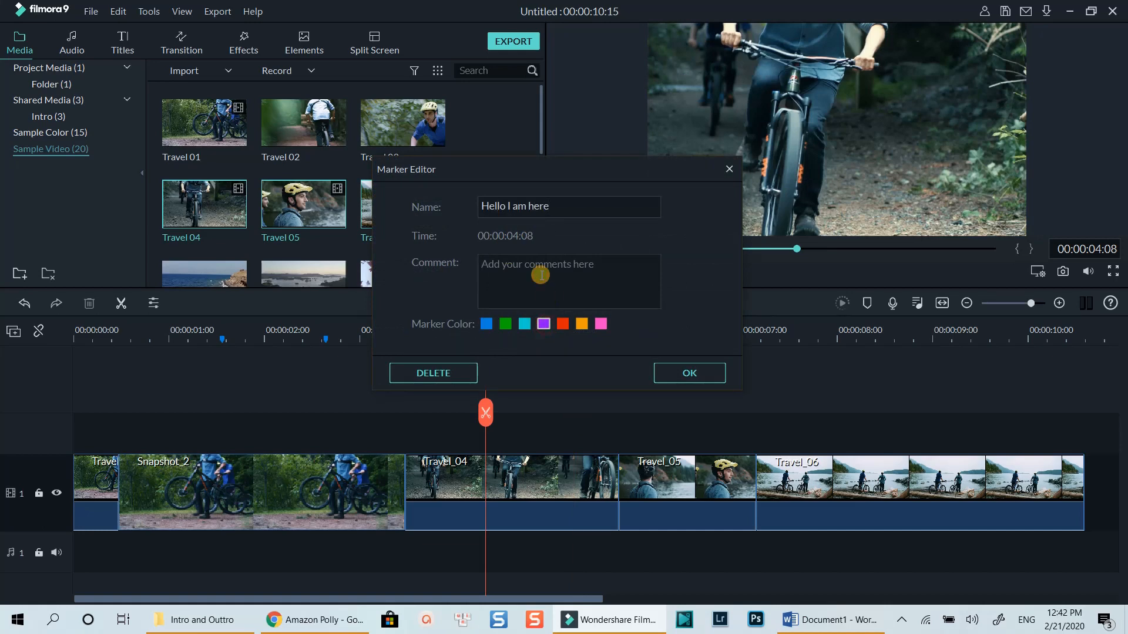
pyautogui.click(540, 275)
pyautogui.write('This is just a test')
pyautogui.click(714, 374)
# Step: Fit the whole project into the timeline view and move the playhead to 00:00:06:13 over Travel 05
pyautogui.moveTo(493, 320); pyautogui.dragTo(520, 320)
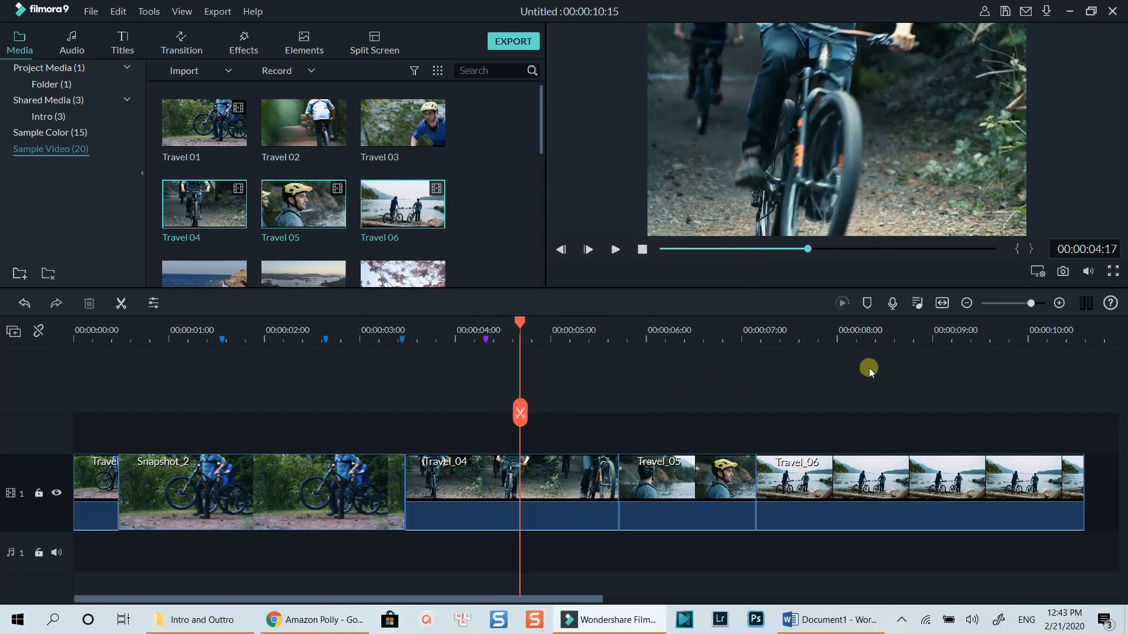
pyautogui.click(875, 333)
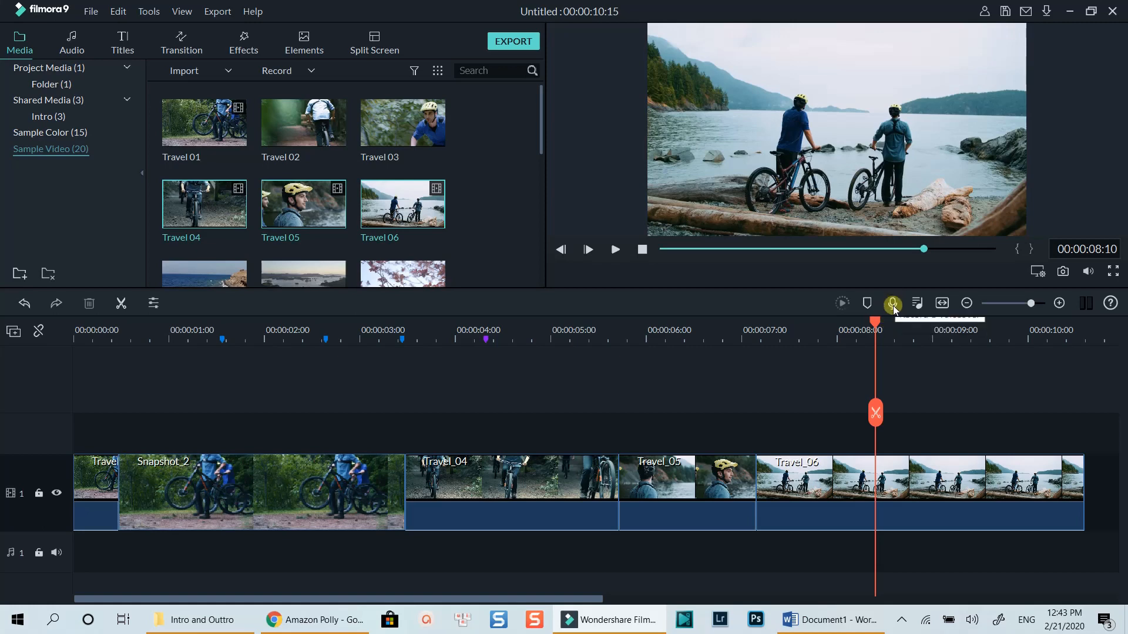
pyautogui.click(942, 303)
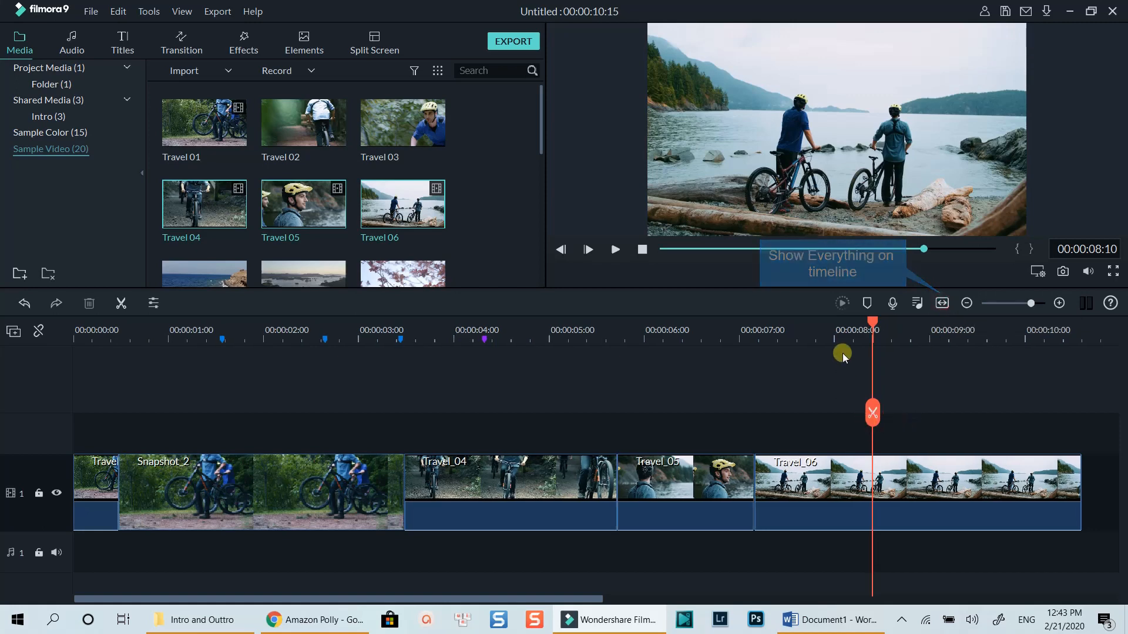
pyautogui.moveTo(872, 323); pyautogui.dragTo(695, 333)
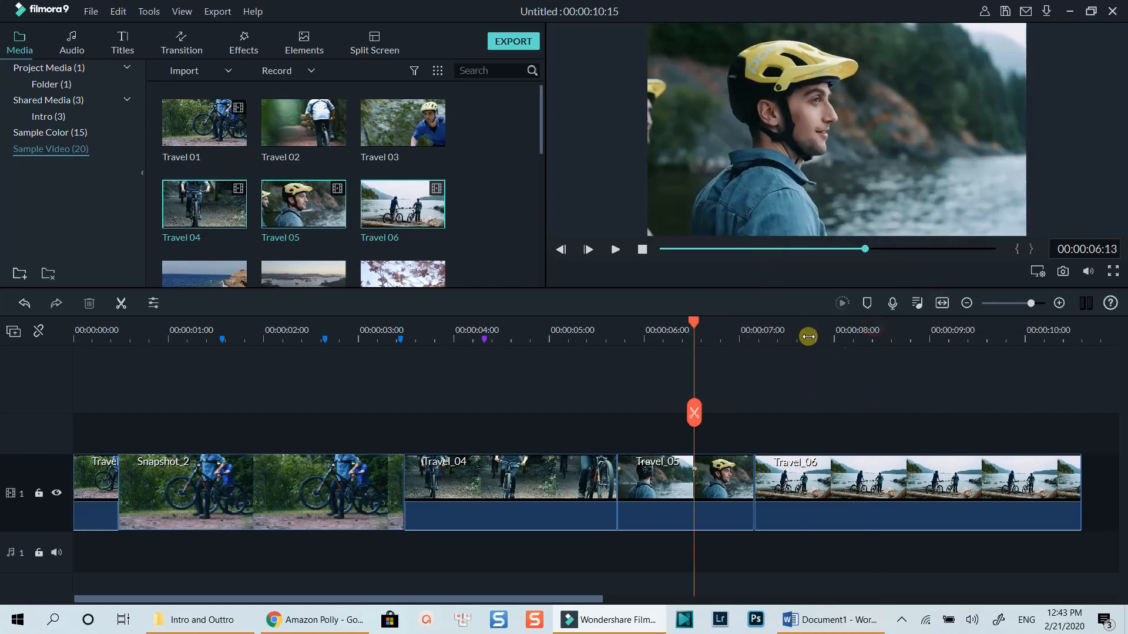
# Step: Zoom the timeline in and look through its beginning, then zoom out slightly, fitting all clips in view after each zoom
pyautogui.moveTo(808, 336); pyautogui.dragTo(1074, 340)
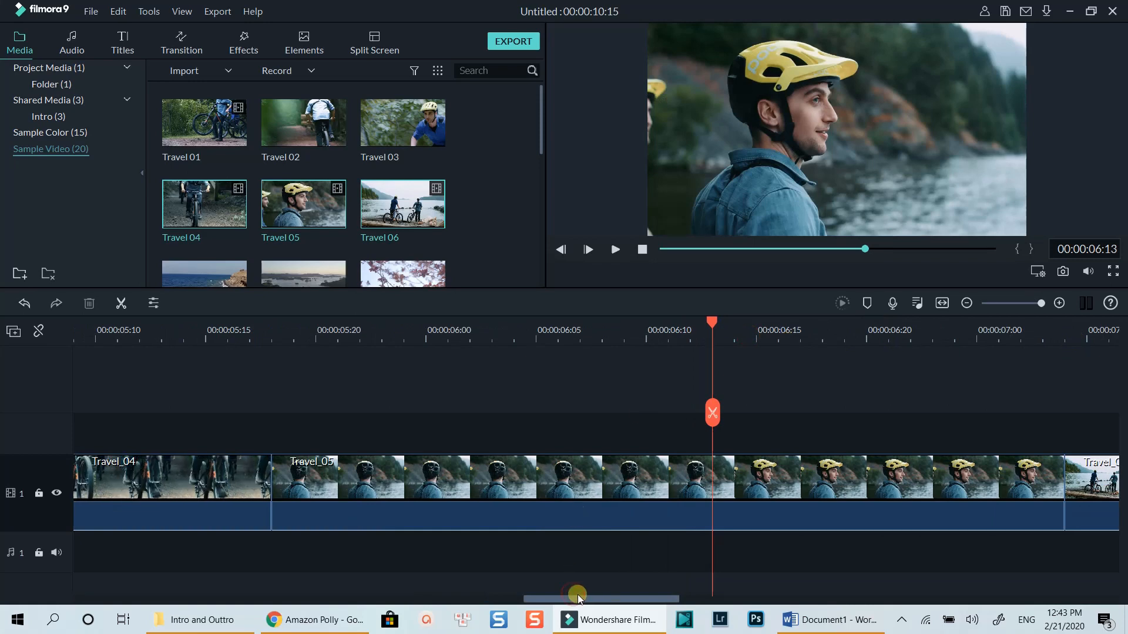
pyautogui.moveTo(577, 594); pyautogui.dragTo(149, 599)
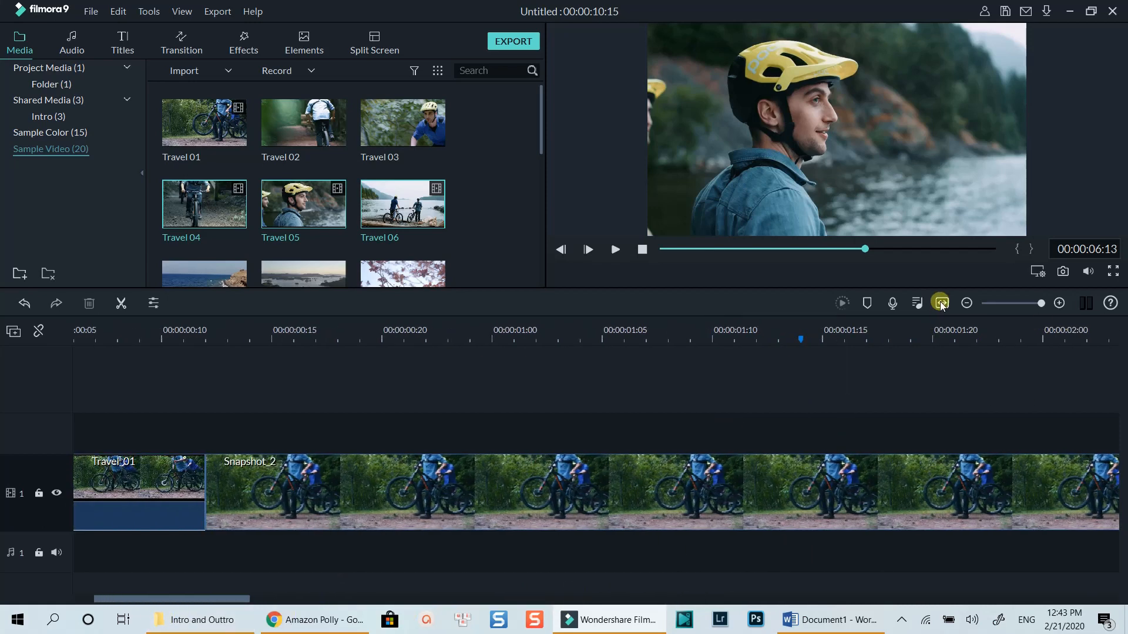
pyautogui.click(942, 303)
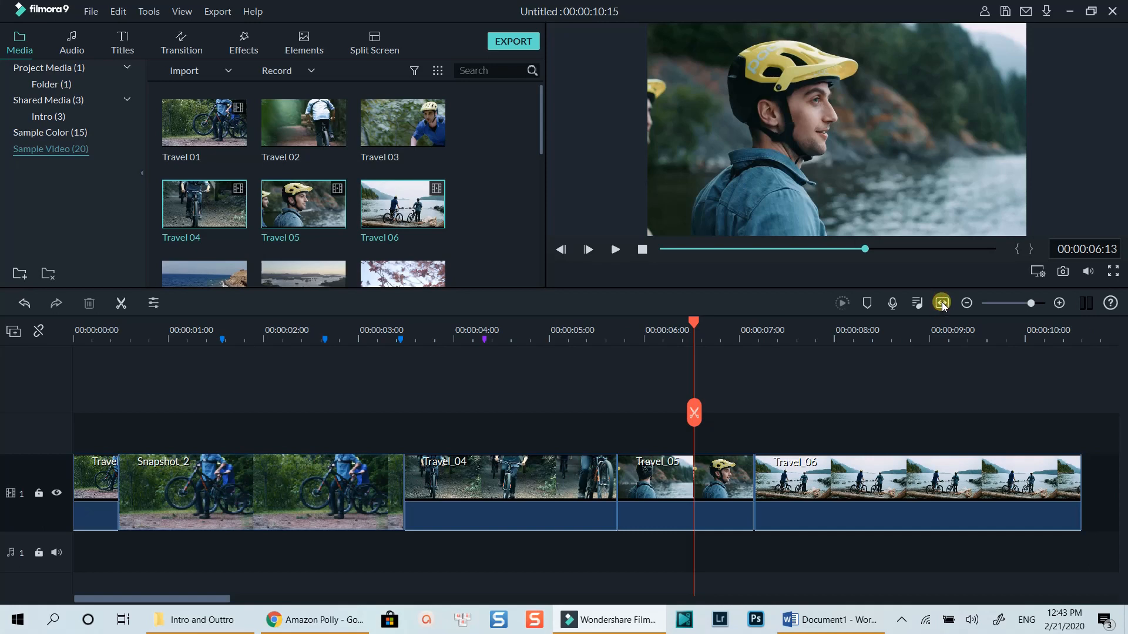
pyautogui.moveTo(1030, 303)
pyautogui.mouseDown()
pyautogui.moveTo(1003, 305)
pyautogui.moveTo(1027, 308)
pyautogui.mouseUp()
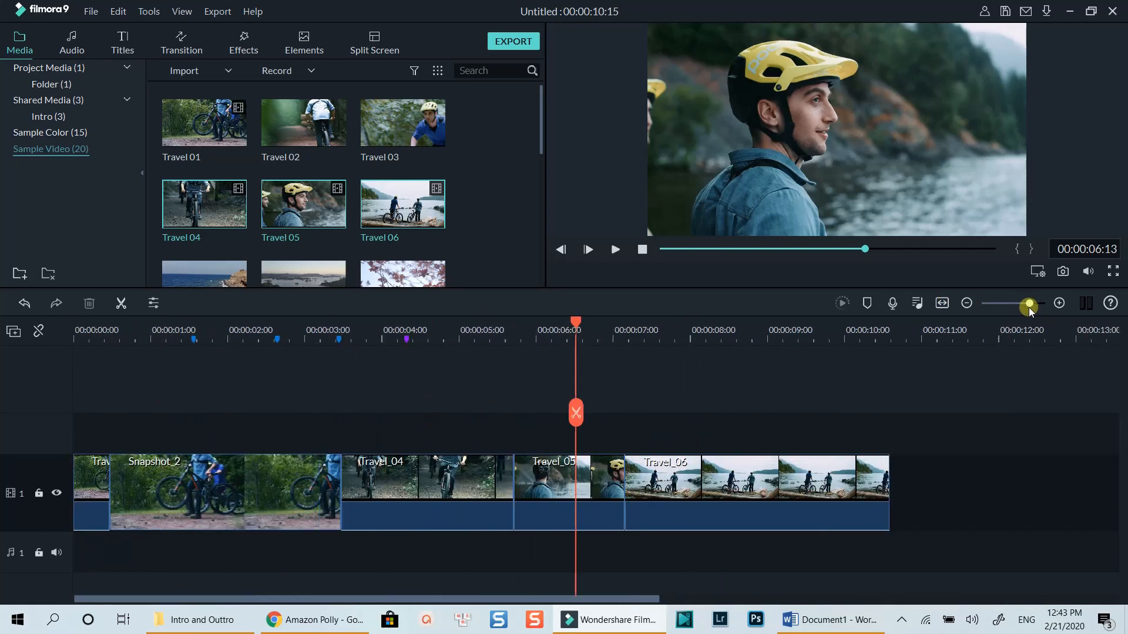
pyautogui.click(942, 303)
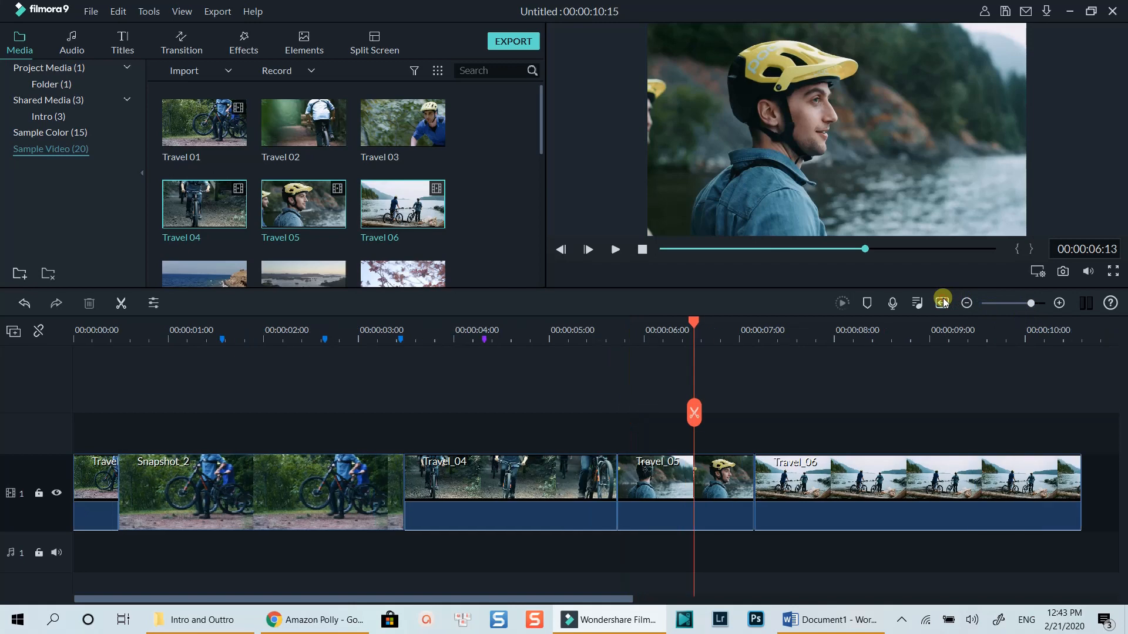
pyautogui.click(224, 599)
# Step: Try the Small, Normal and Big track heights on the timeline one after another
pyautogui.click(14, 332)
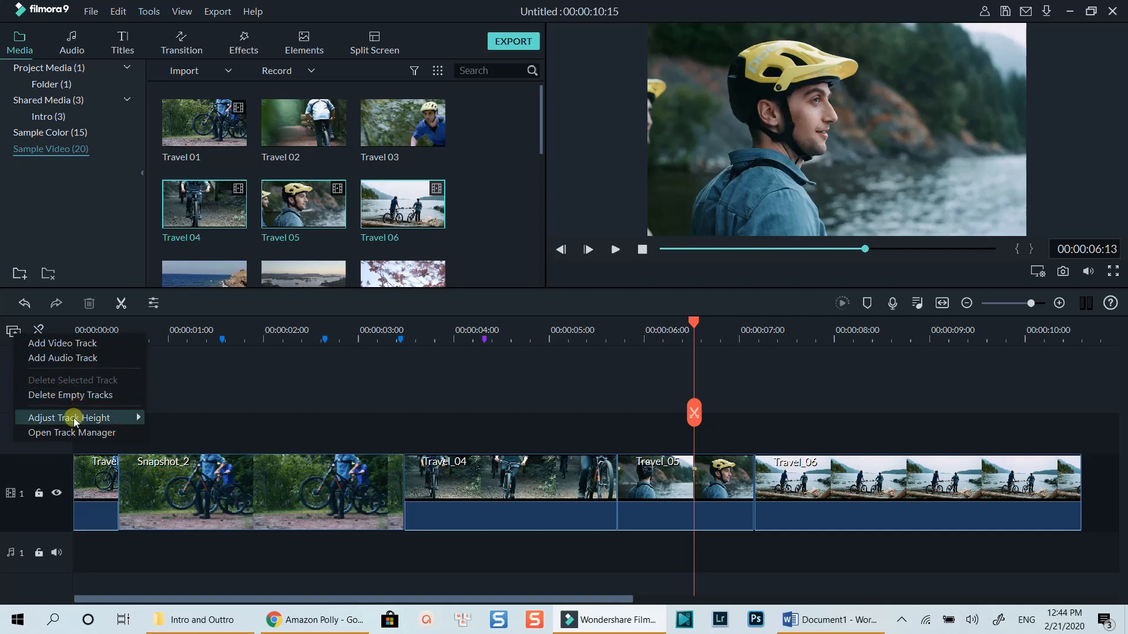
pyautogui.moveTo(74, 421)
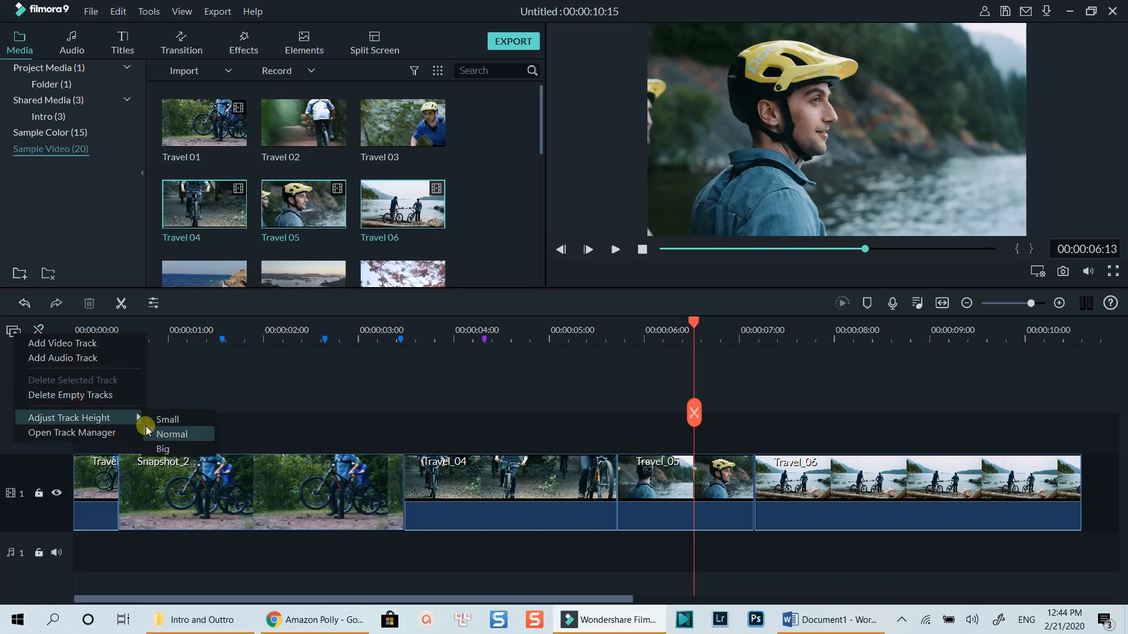
pyautogui.click(159, 421)
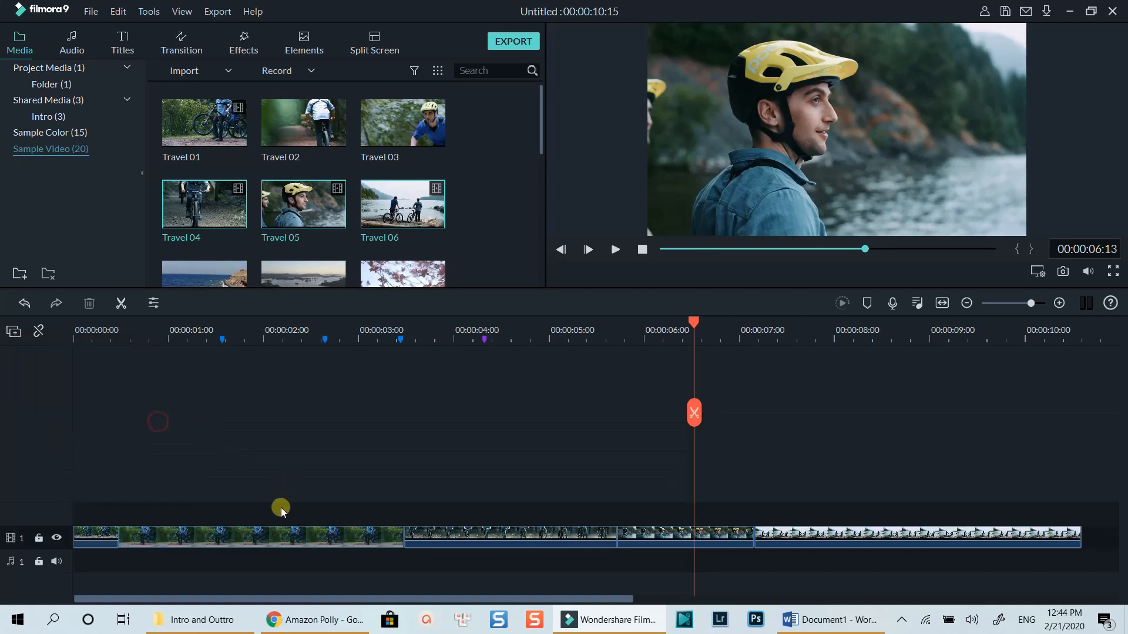
pyautogui.rightClick(34, 396)
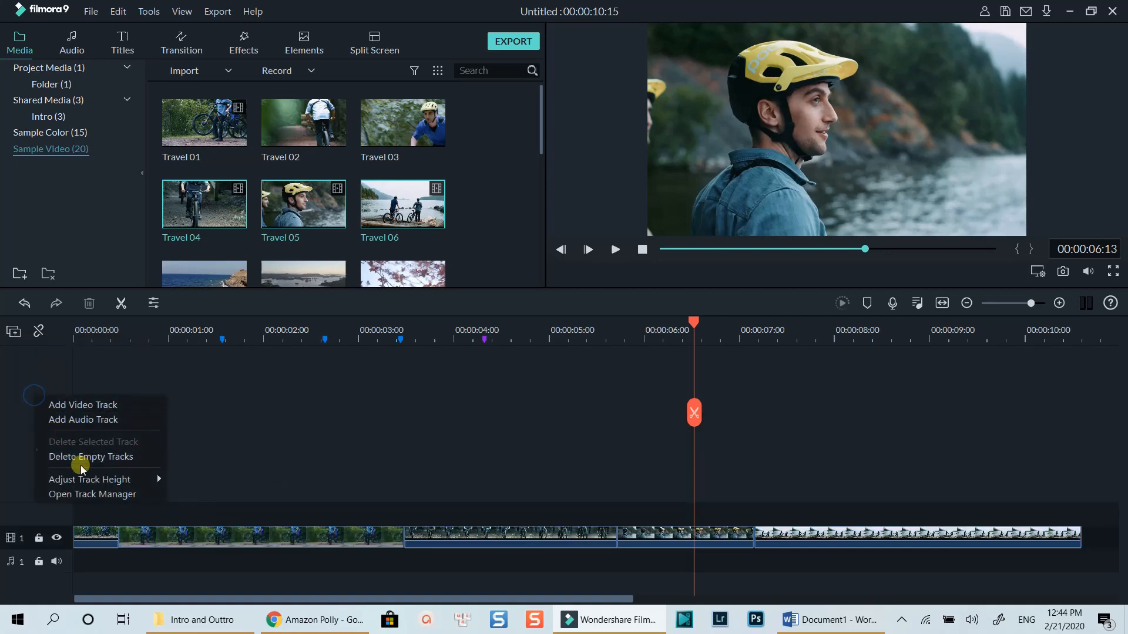
pyautogui.moveTo(94, 479)
pyautogui.click(192, 495)
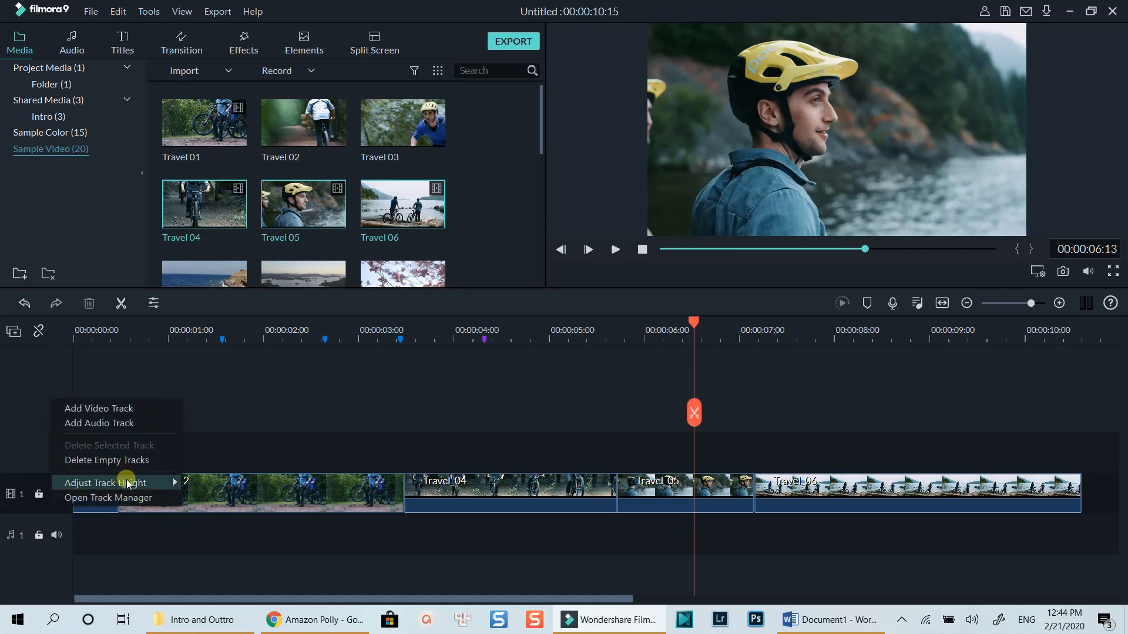
pyautogui.moveTo(159, 482)
pyautogui.click(209, 513)
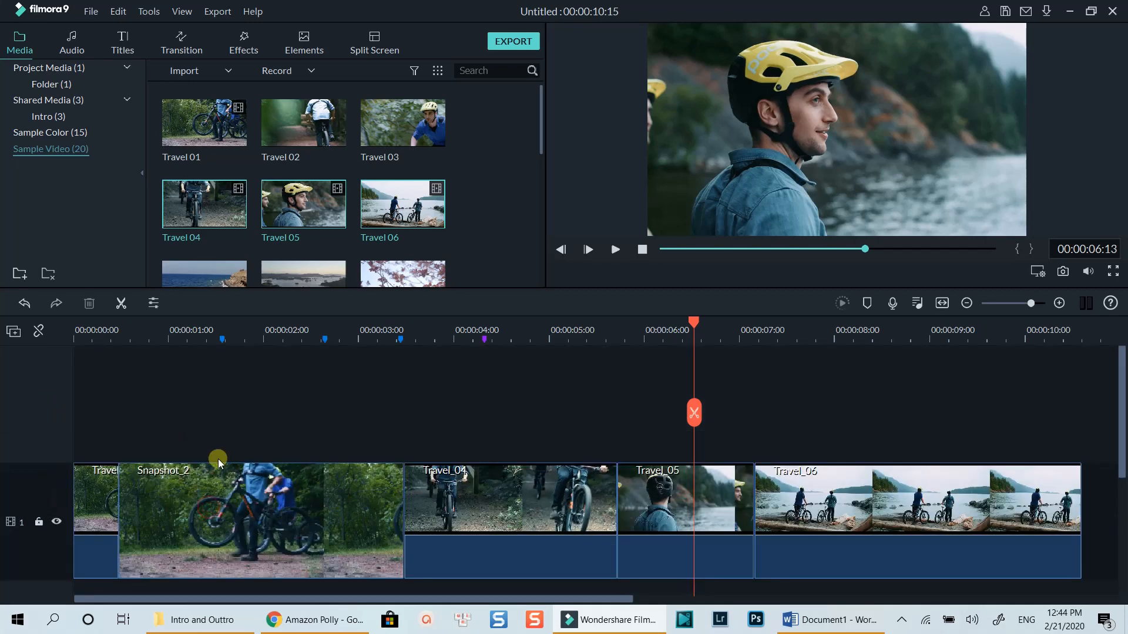
# Step: Set the timeline track height to Normal and run the command that deletes empty tracks
pyautogui.rightClick(34, 402)
pyautogui.moveTo(136, 487)
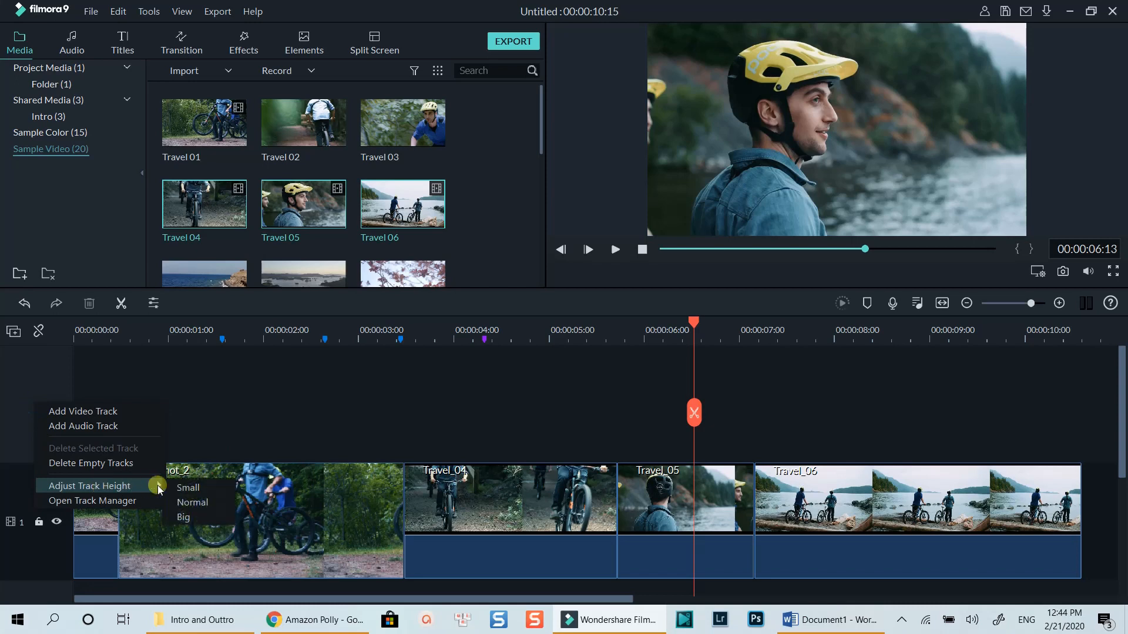
pyautogui.click(175, 491)
pyautogui.rightClick(30, 389)
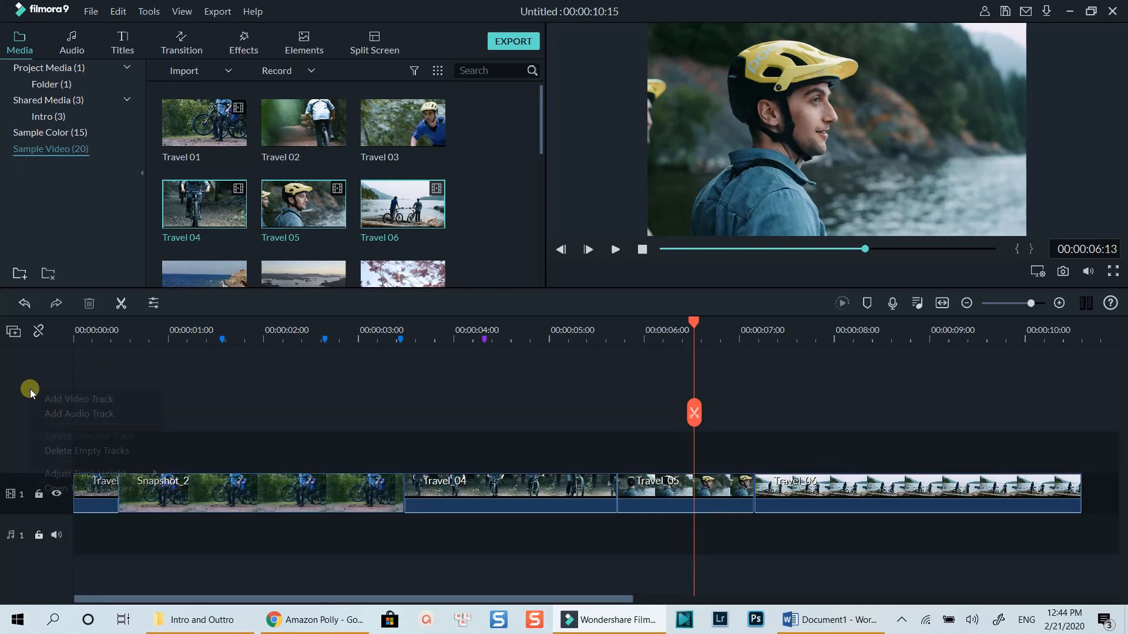
pyautogui.click(81, 449)
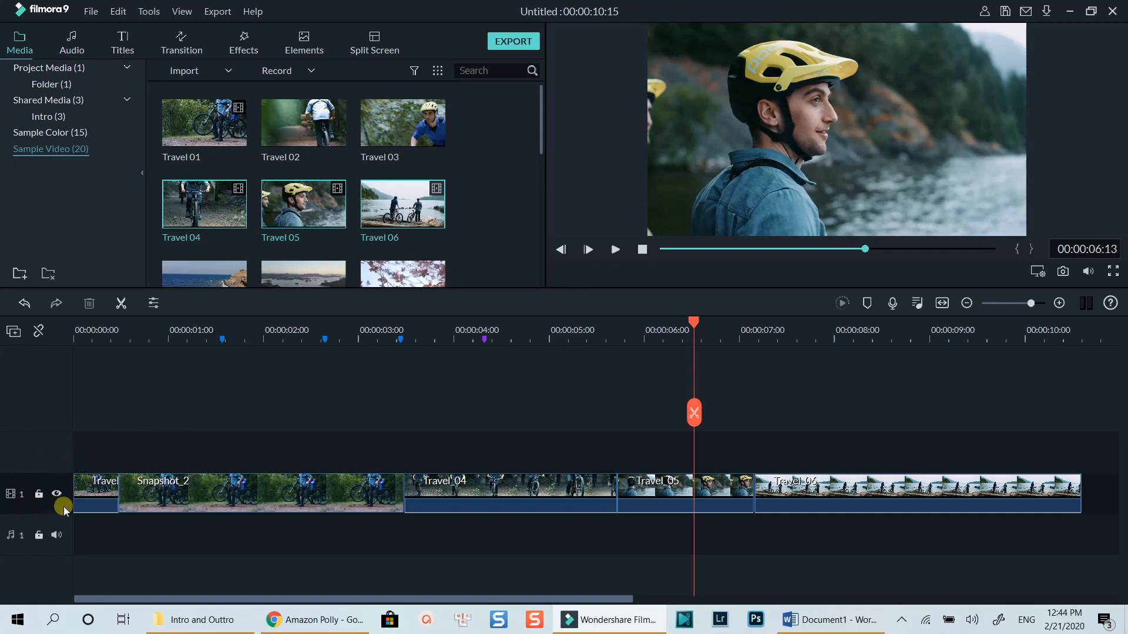
# Step: Add Seven_Twenty from the My Music audio category to the very start of audio track 1
pyautogui.click(78, 48)
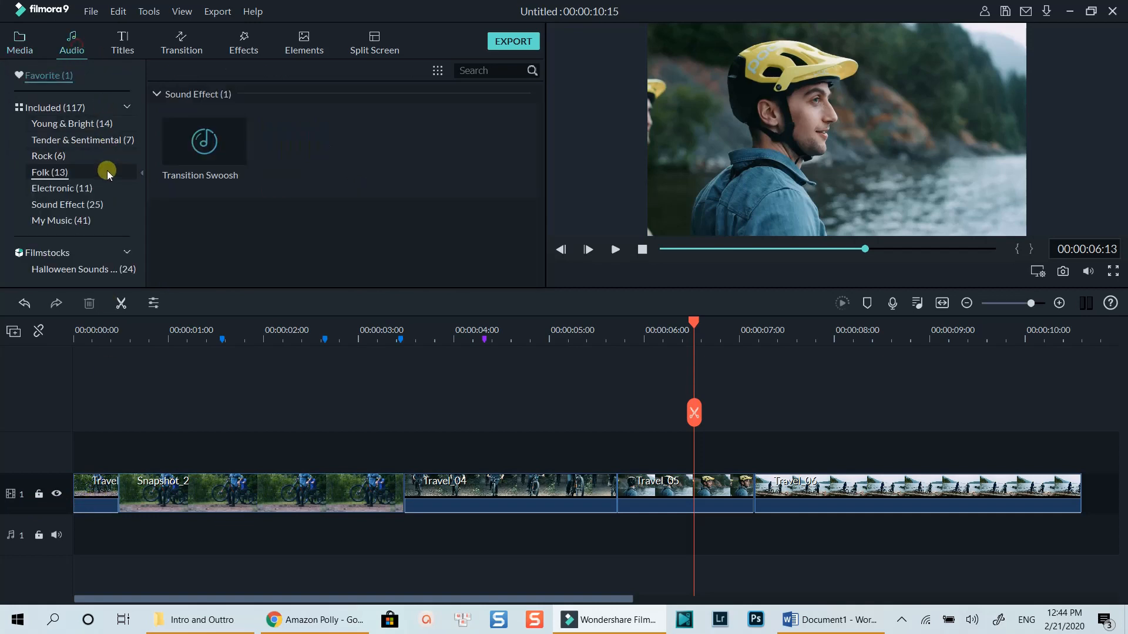
pyautogui.click(76, 222)
pyautogui.moveTo(203, 146); pyautogui.dragTo(167, 462)
pyautogui.moveTo(108, 540); pyautogui.dragTo(79, 537)
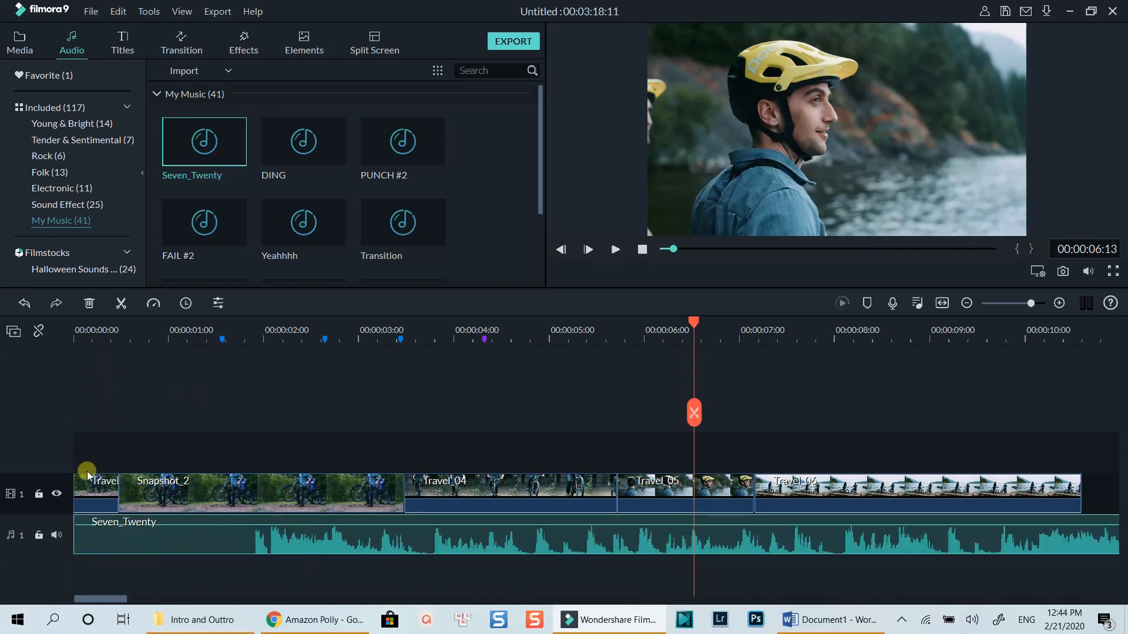
# Step: Lock video track 1 and hide its picture from the preview
pyautogui.click(84, 490)
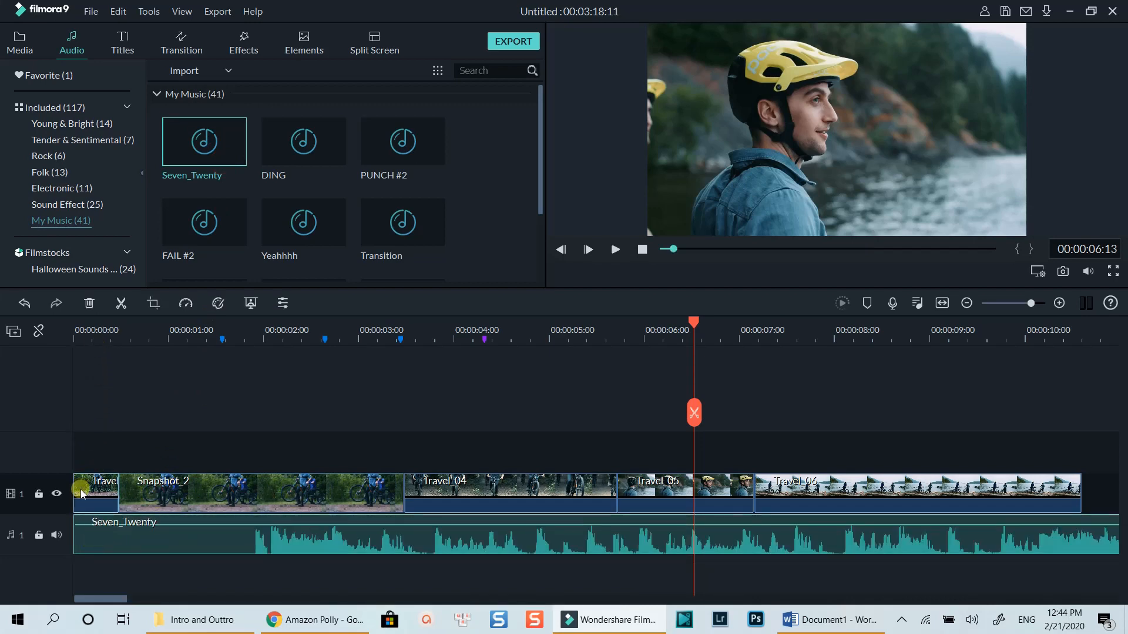
pyautogui.click(38, 496)
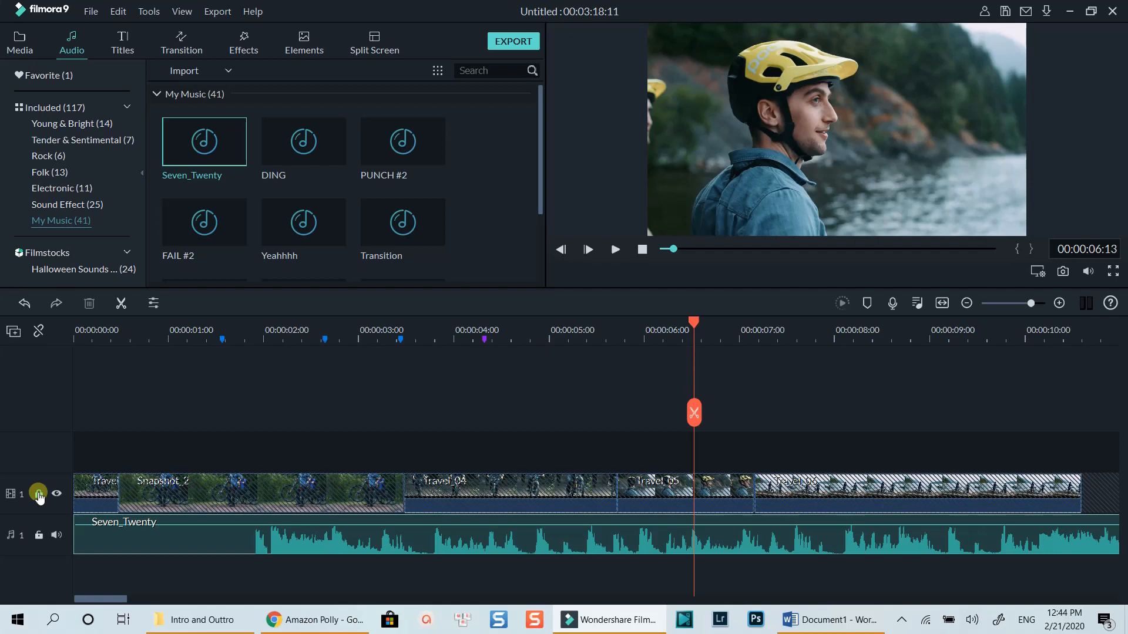
pyautogui.click(57, 493)
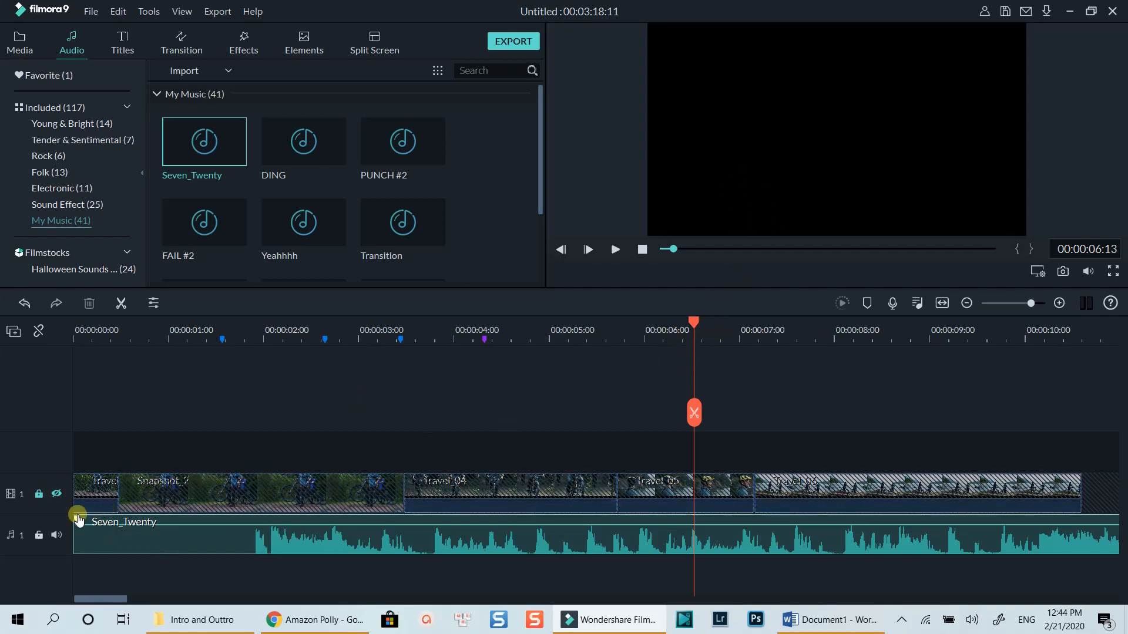
# Step: Show video track 1 in the preview again, lock audio track 1 and toggle its mute on and off
pyautogui.click(55, 493)
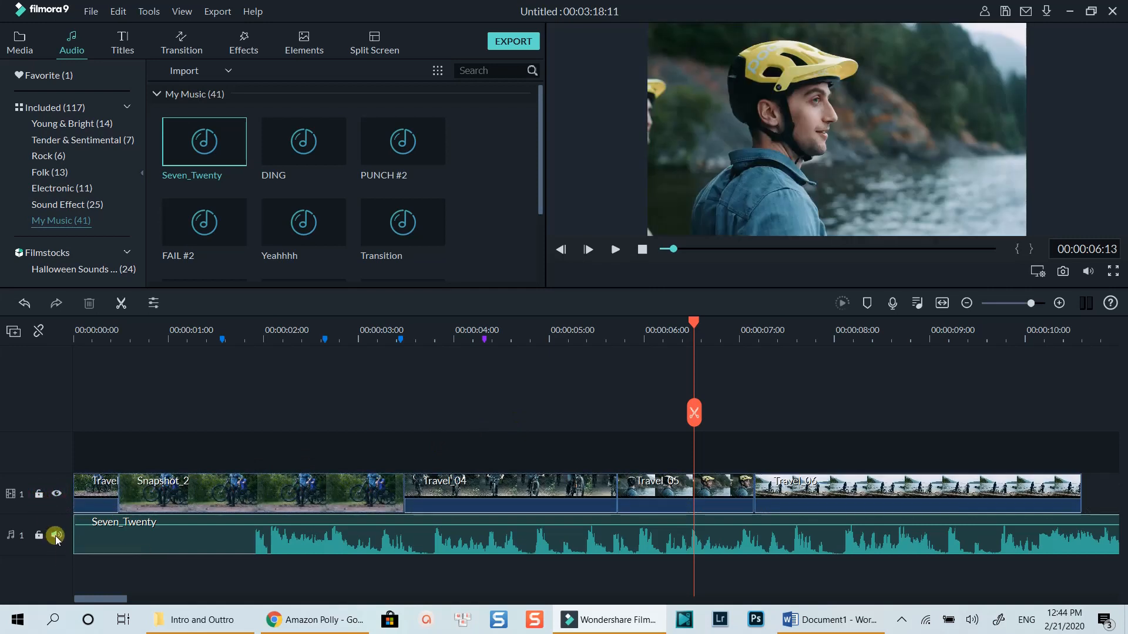
pyautogui.click(56, 535)
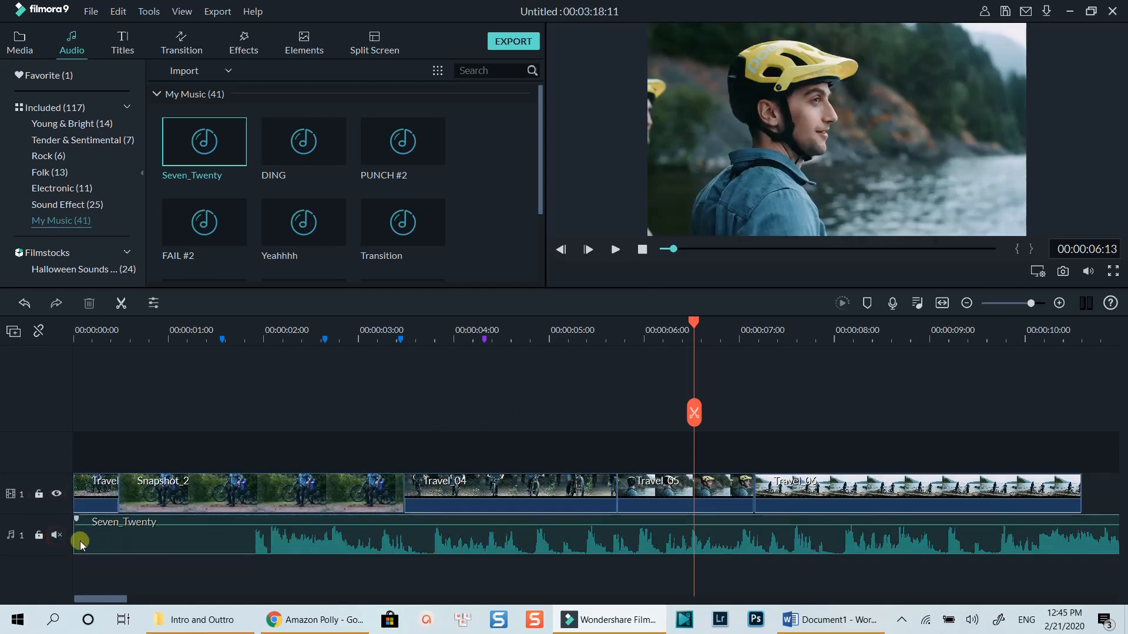
pyautogui.click(38, 535)
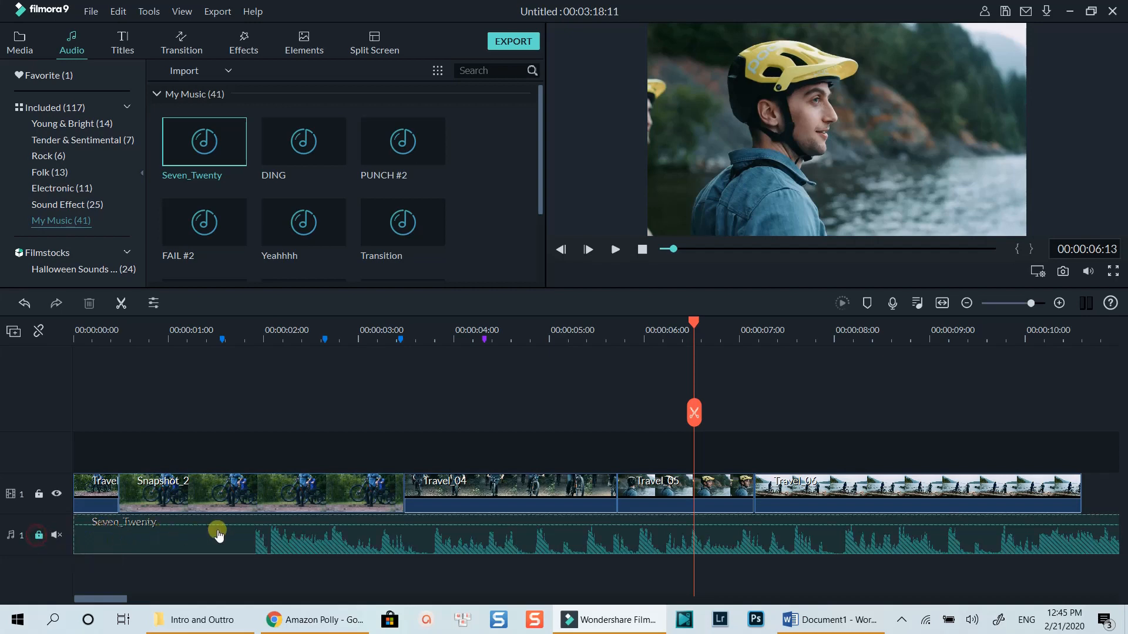
pyautogui.click(56, 536)
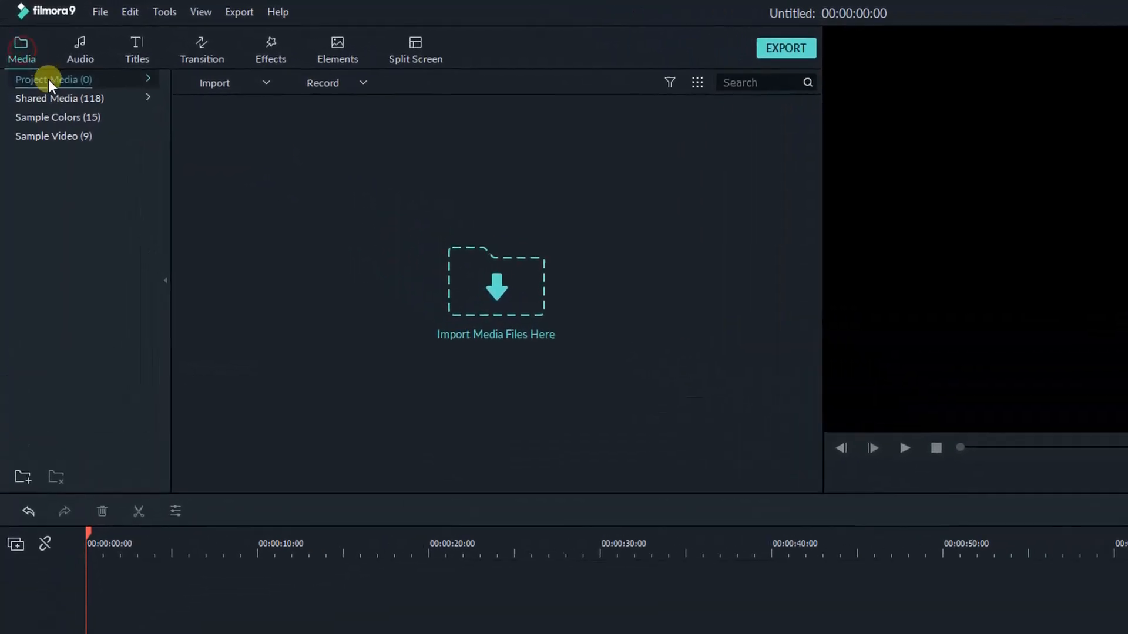
# Step: Browse the Project Media and Shared Media folders, including the Intro and Sound effect subfolders, and collapse both folder lists
pyautogui.click(147, 78)
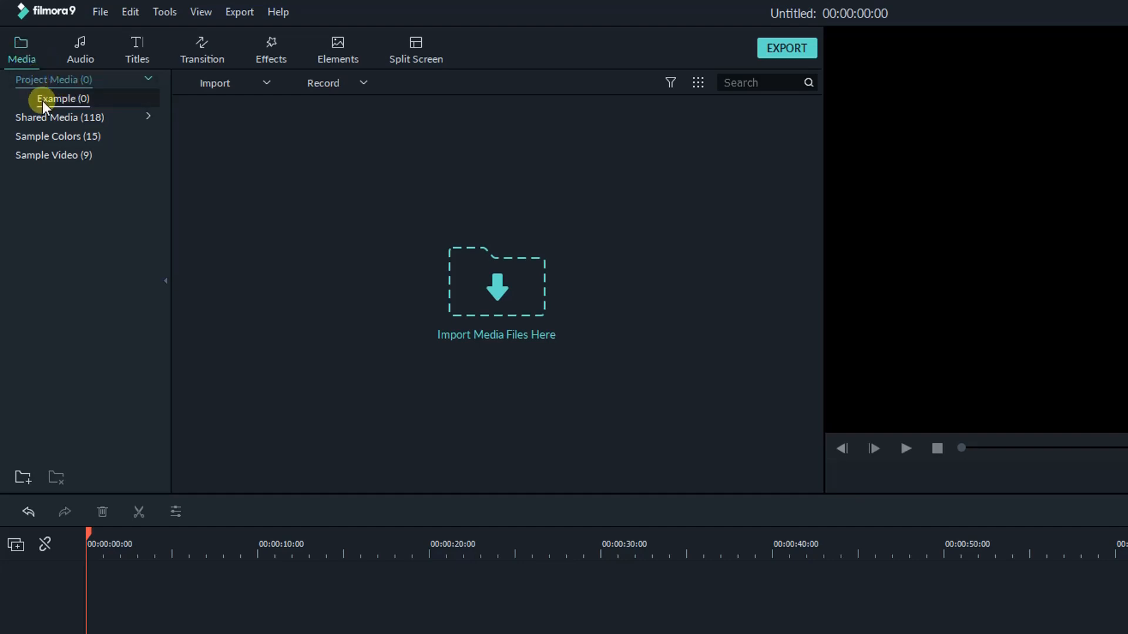
pyautogui.click(45, 115)
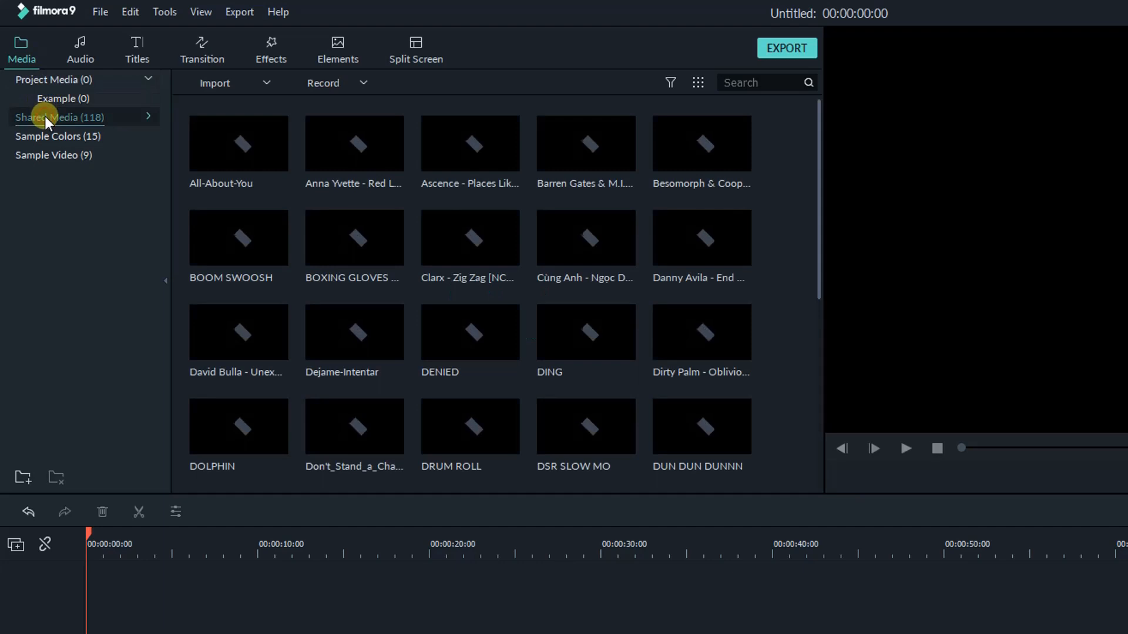
pyautogui.click(145, 114)
pyautogui.click(68, 134)
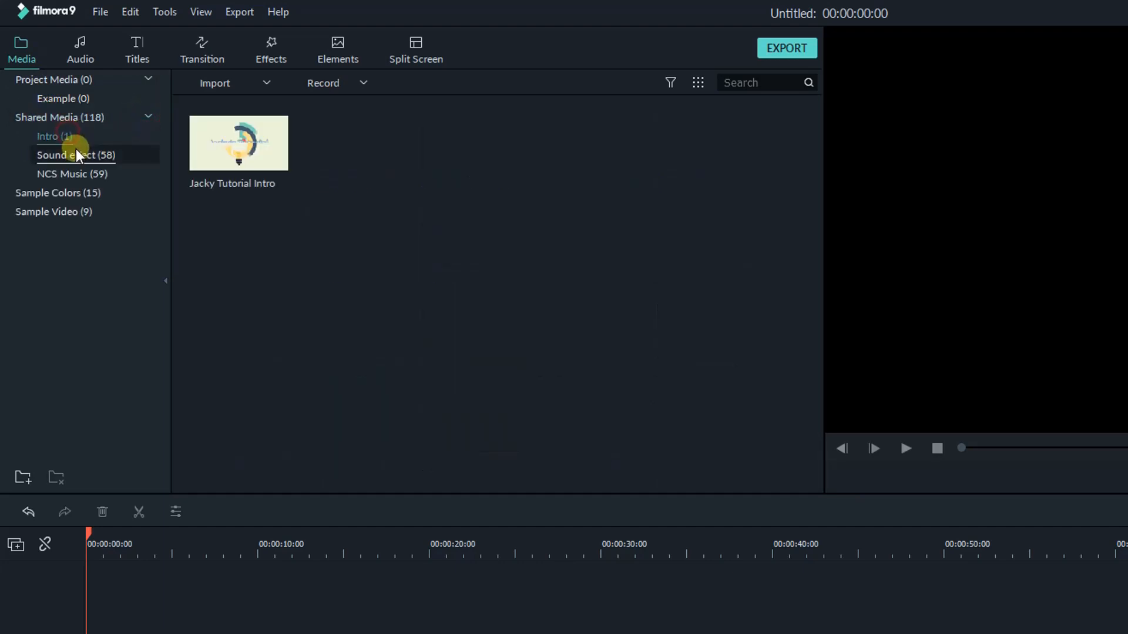
pyautogui.click(76, 152)
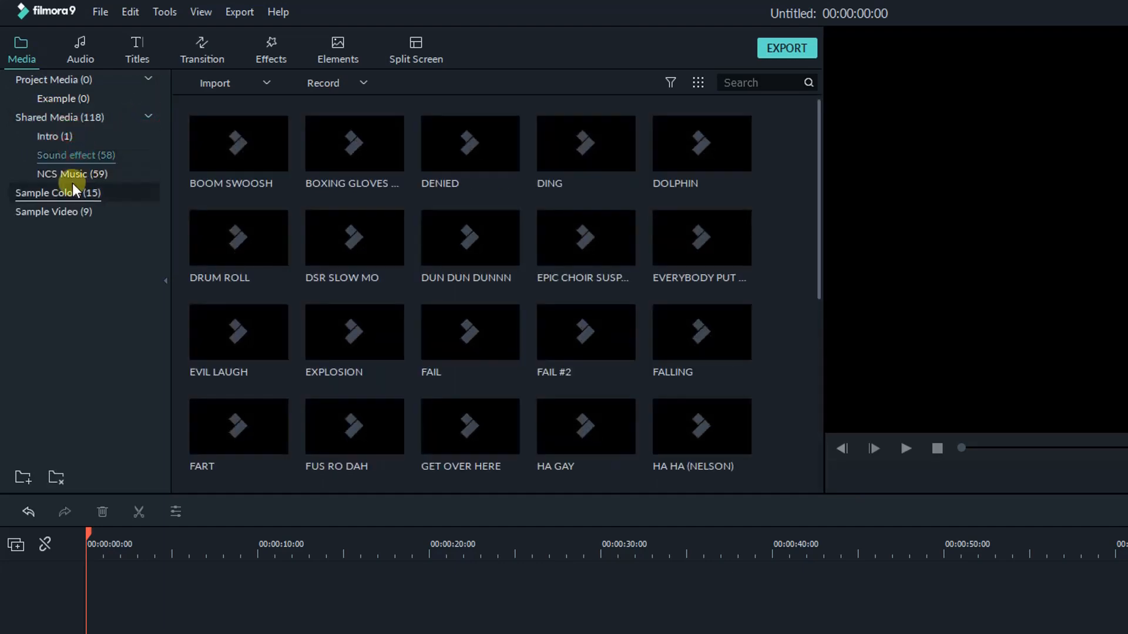
pyautogui.click(147, 114)
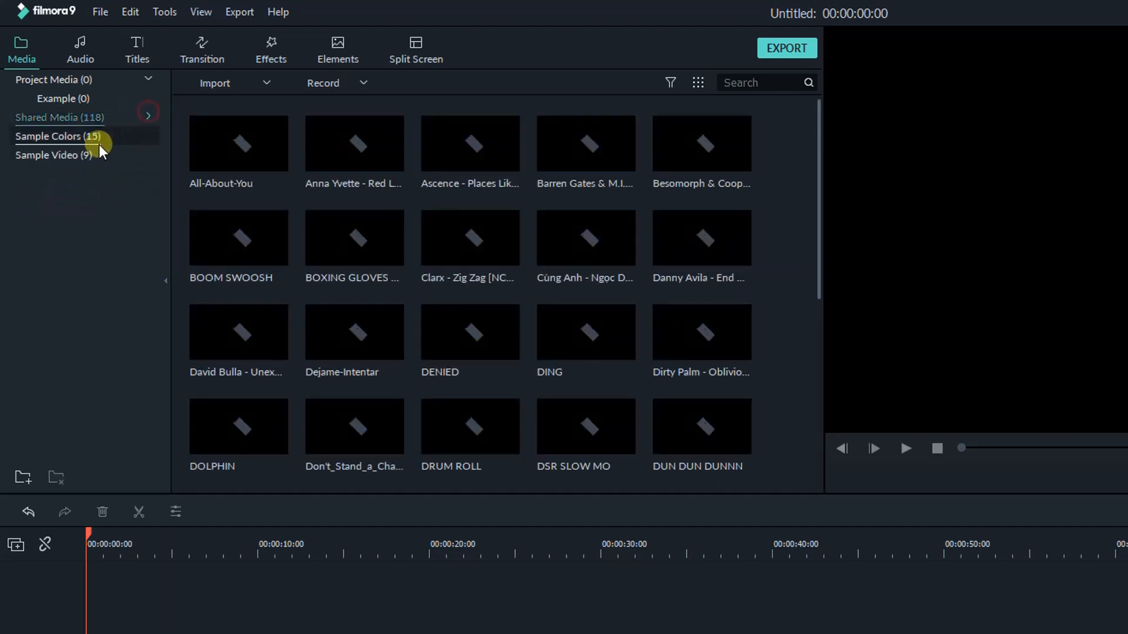
pyautogui.click(146, 81)
# Step: Look through the Sample Video and Sample Colors folders and check which folder commands each one offers
pyautogui.click(66, 133)
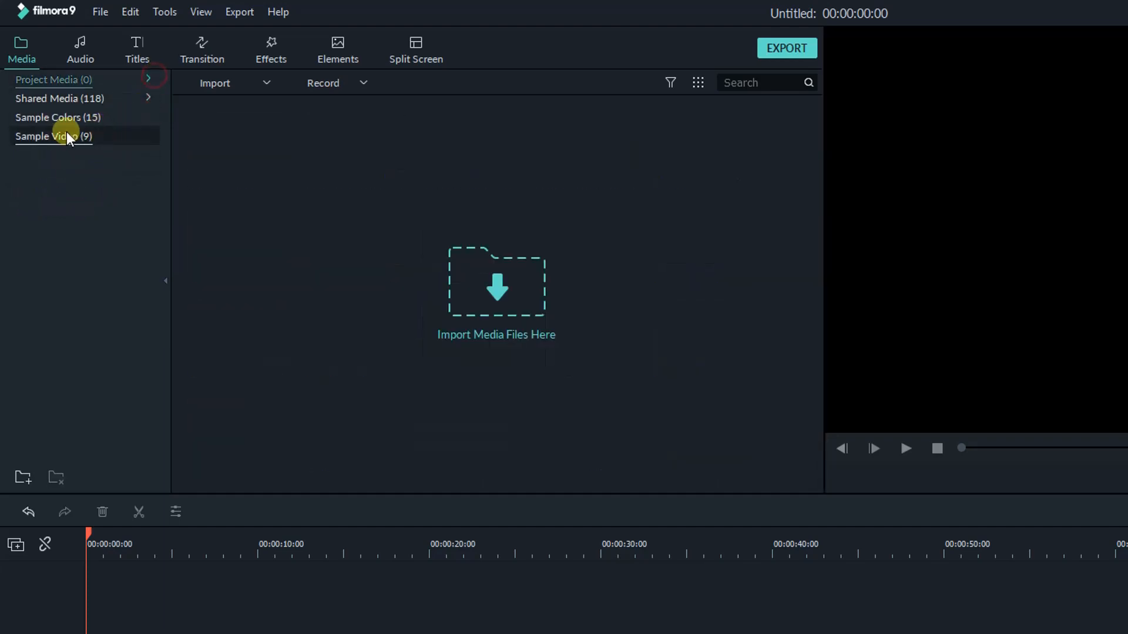
pyautogui.rightClick(63, 134)
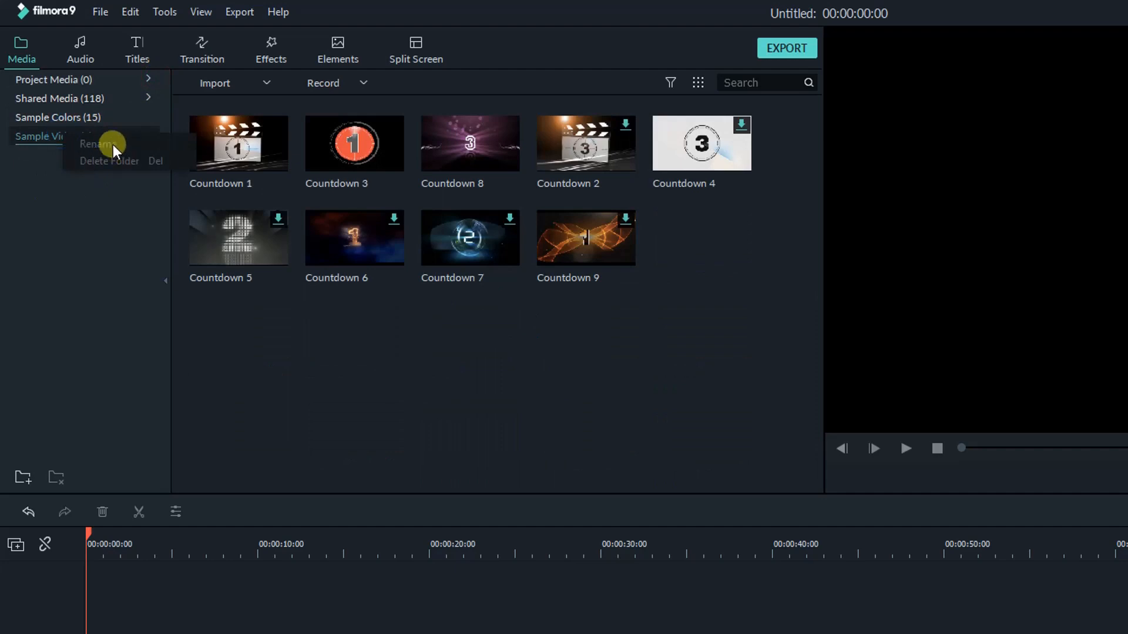
pyautogui.rightClick(62, 118)
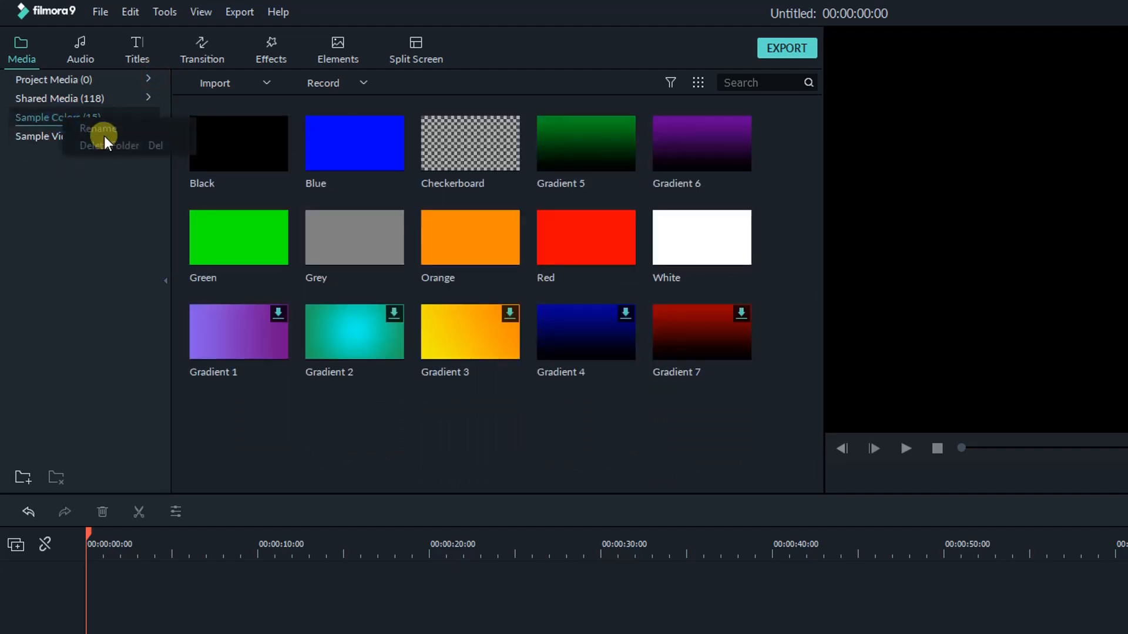
pyautogui.click(101, 268)
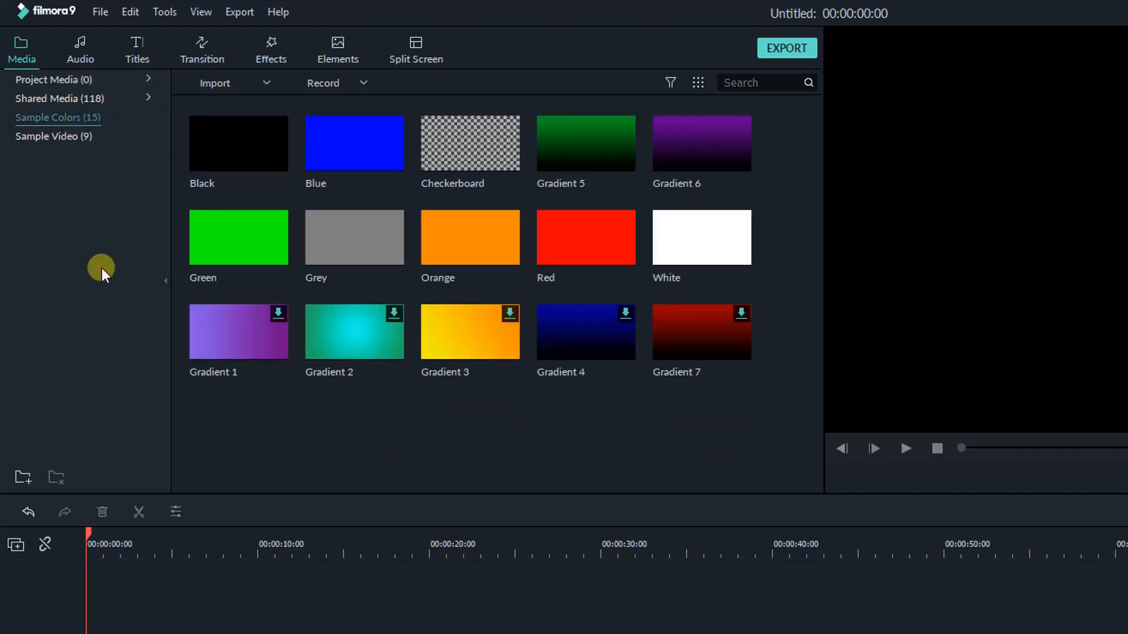
# Step: Import a group of media files into Project Media using the file selection dialog
pyautogui.click(75, 86)
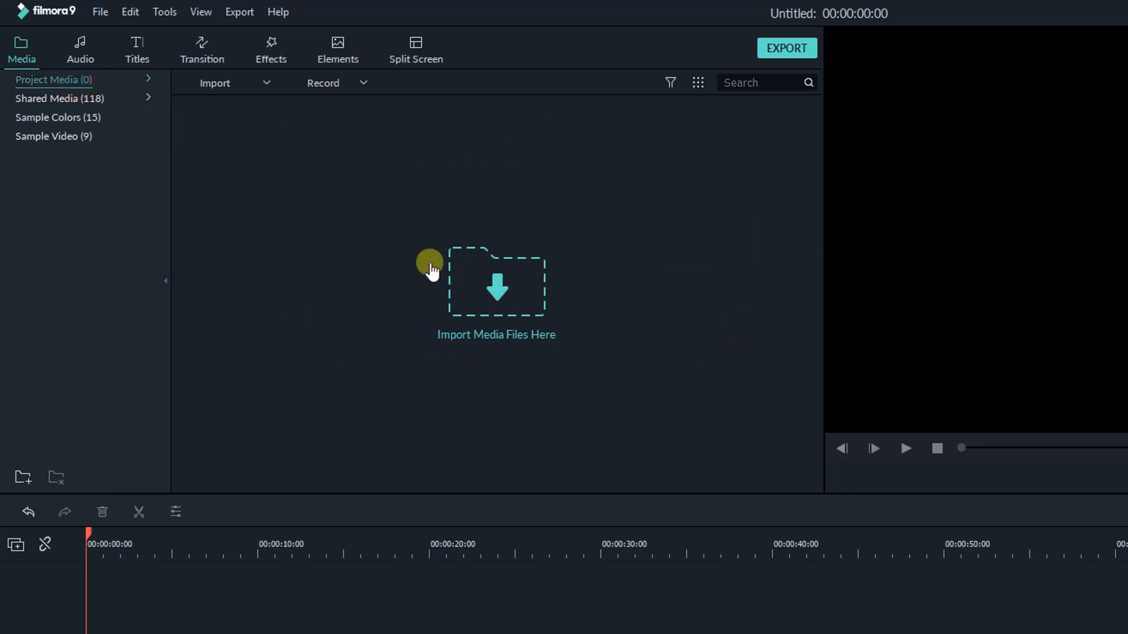
pyautogui.click(499, 285)
pyautogui.moveTo(1124, 271); pyautogui.dragTo(264, 140)
pyautogui.press('Return')
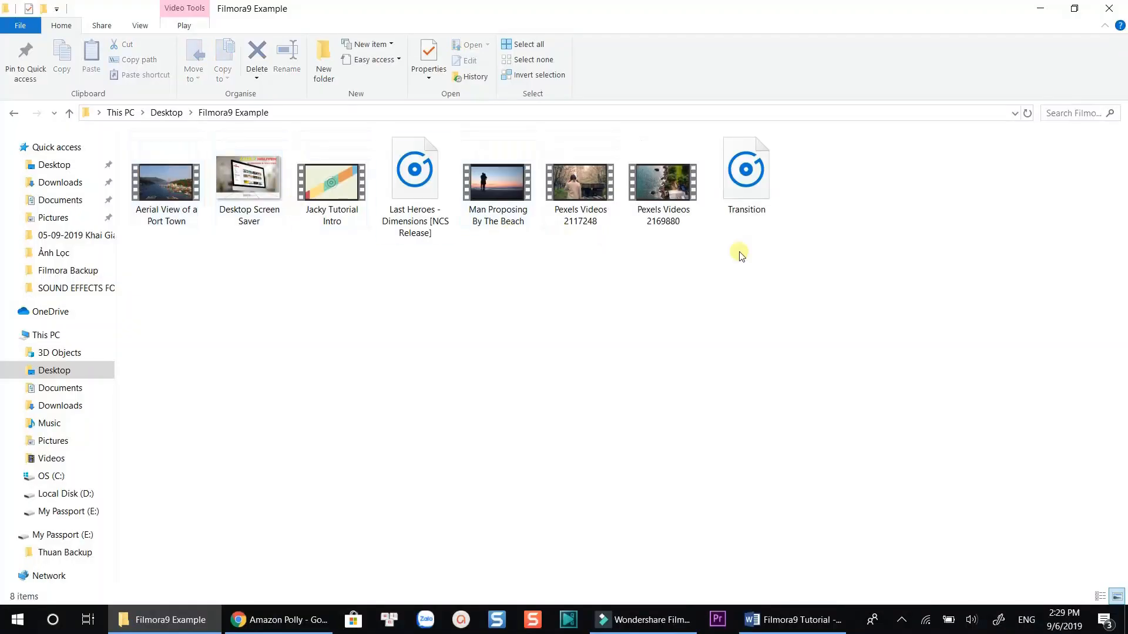
# Step: Select all files in the desktop folder Filmora9 Example and place them from File Explorer into the Example project folder
pyautogui.moveTo(784, 259); pyautogui.dragTo(192, 156)
pyautogui.click(1074, 8)
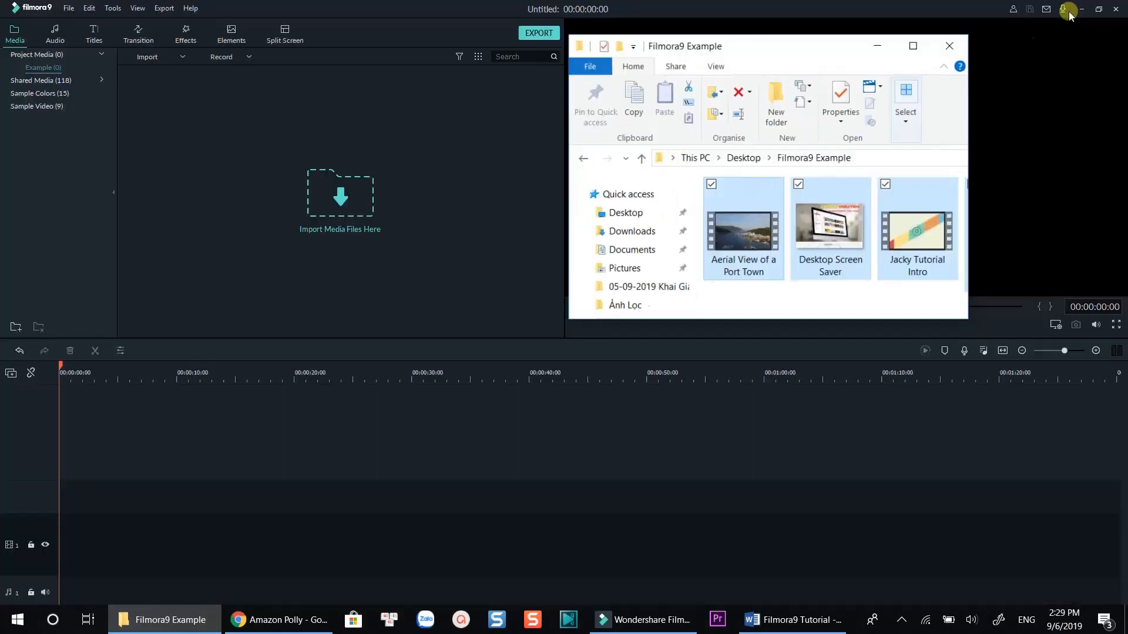
pyautogui.moveTo(773, 226); pyautogui.dragTo(345, 229)
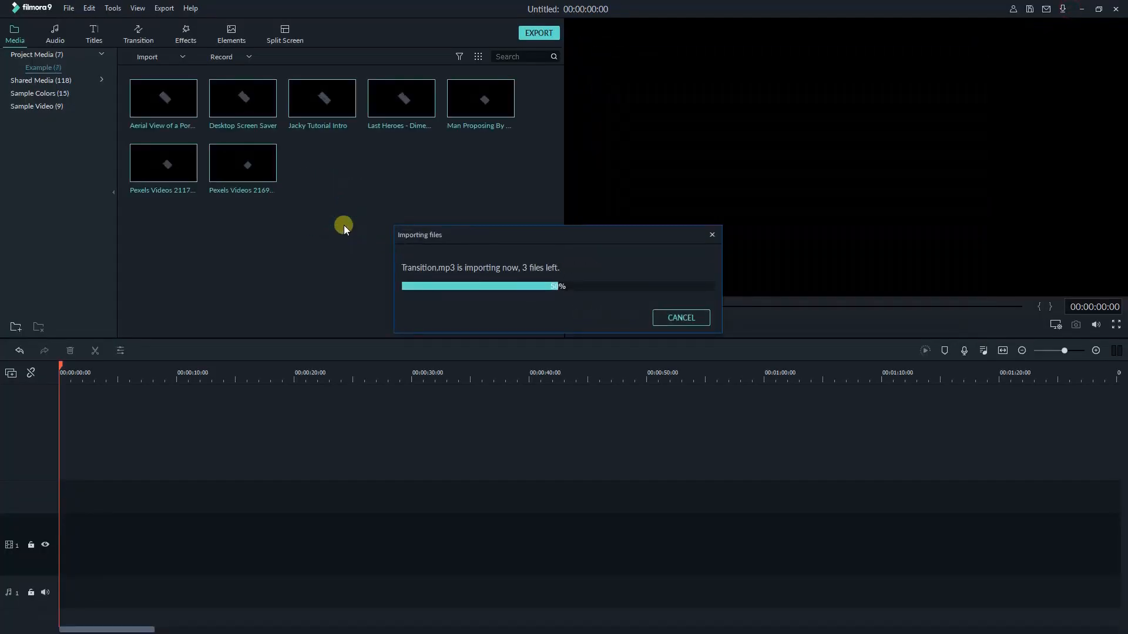
# Step: Change the media library view from thumbnails to a detailed list and reopen the display options
pyautogui.click(479, 55)
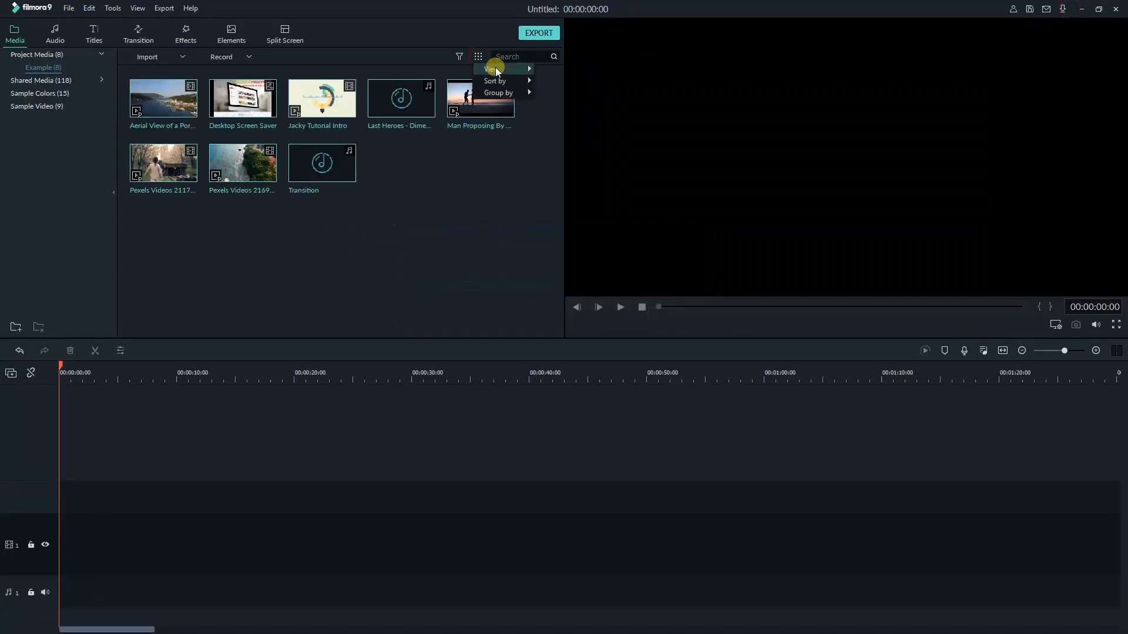
pyautogui.moveTo(519, 68)
pyautogui.click(565, 71)
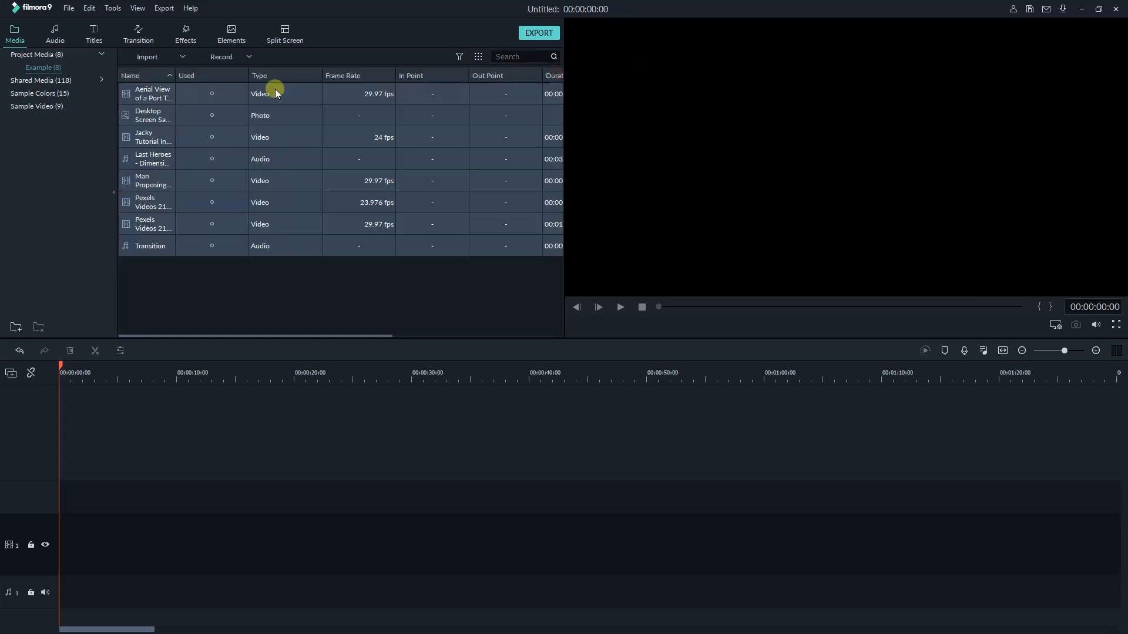
pyautogui.click(477, 59)
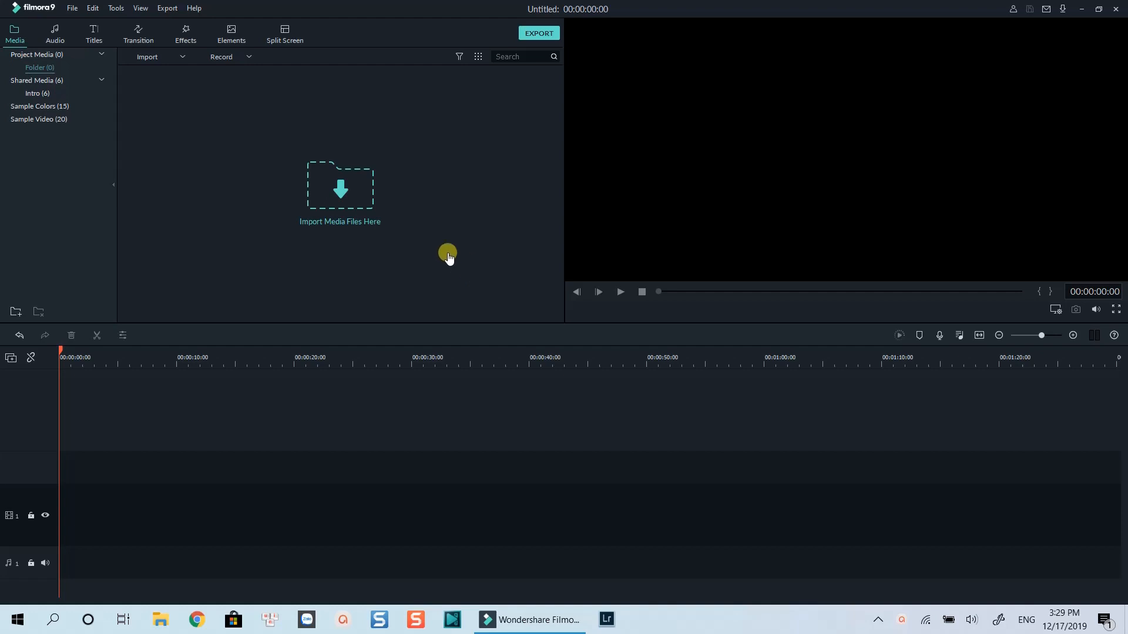
# Step: Start an import from a camera or phone, refresh the devices, choose Samsung Galaxy S7 edge and end its scan early
pyautogui.click(181, 57)
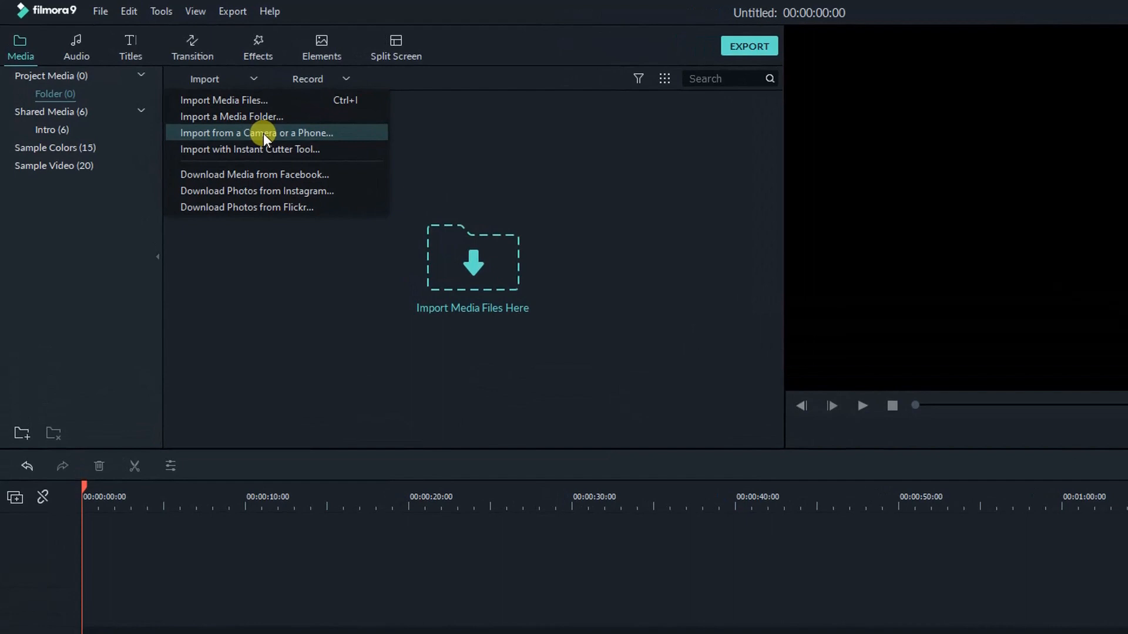
pyautogui.click(264, 132)
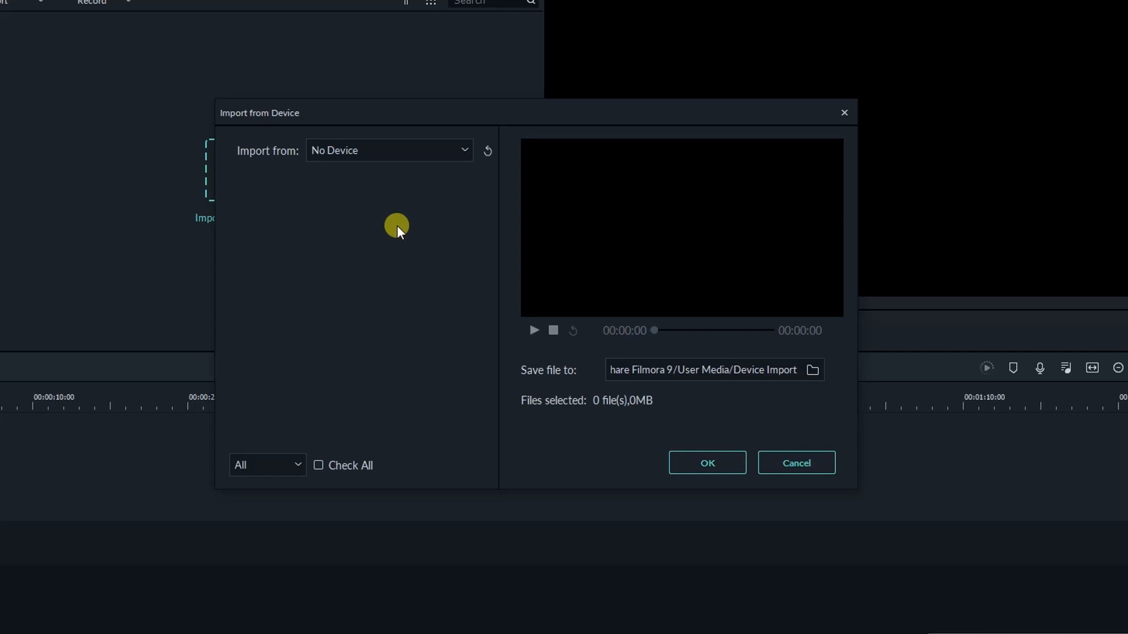
pyautogui.click(487, 150)
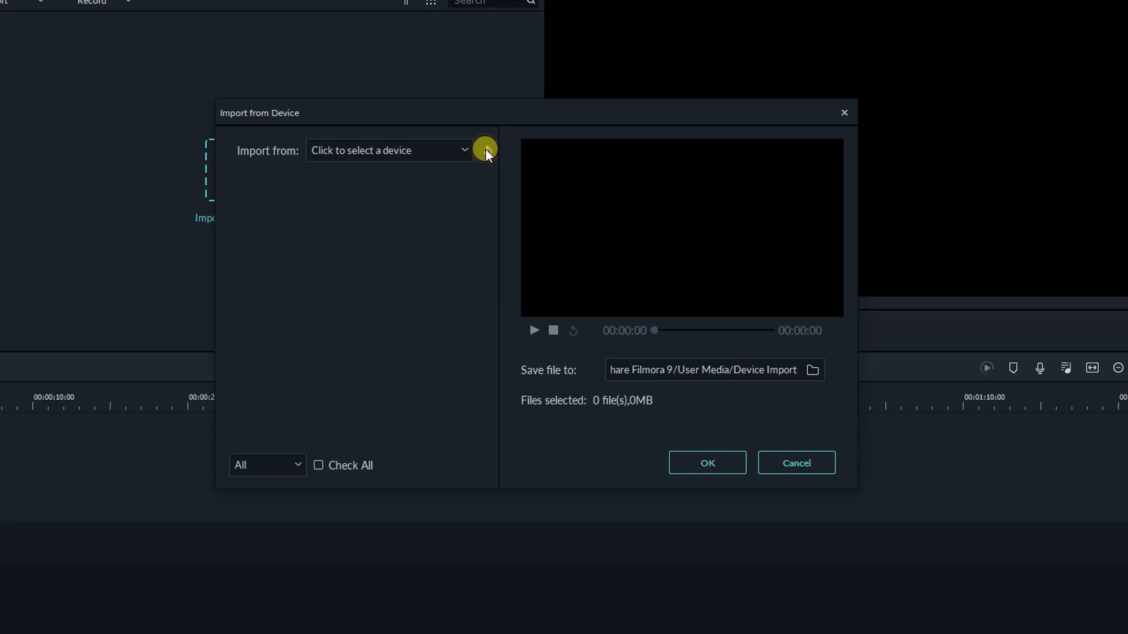
pyautogui.click(466, 150)
pyautogui.click(417, 170)
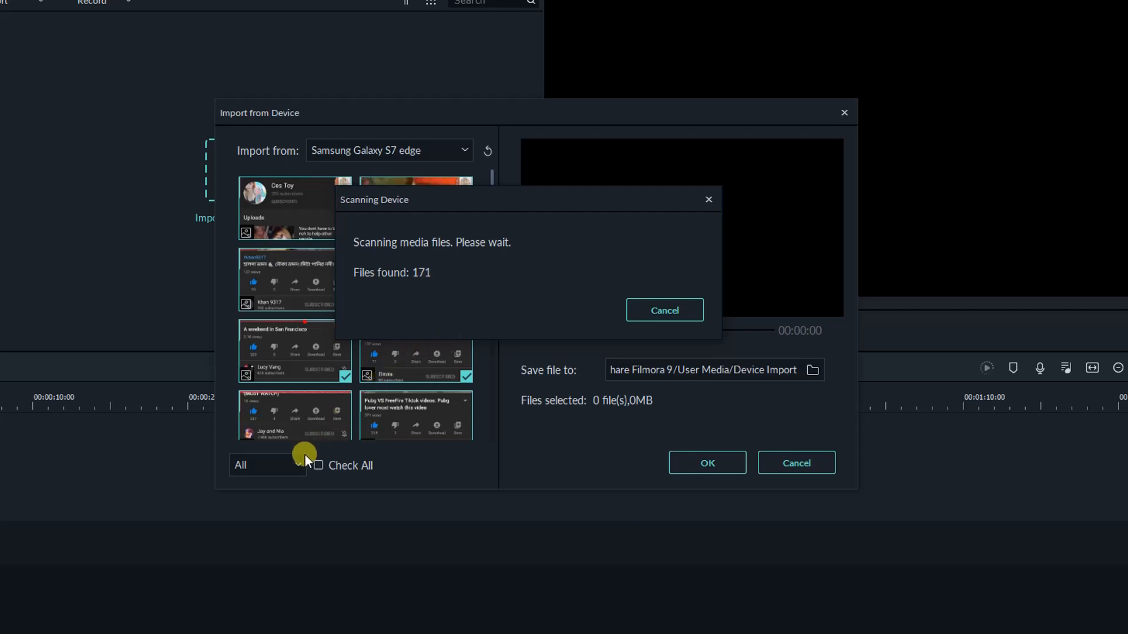
pyautogui.click(653, 308)
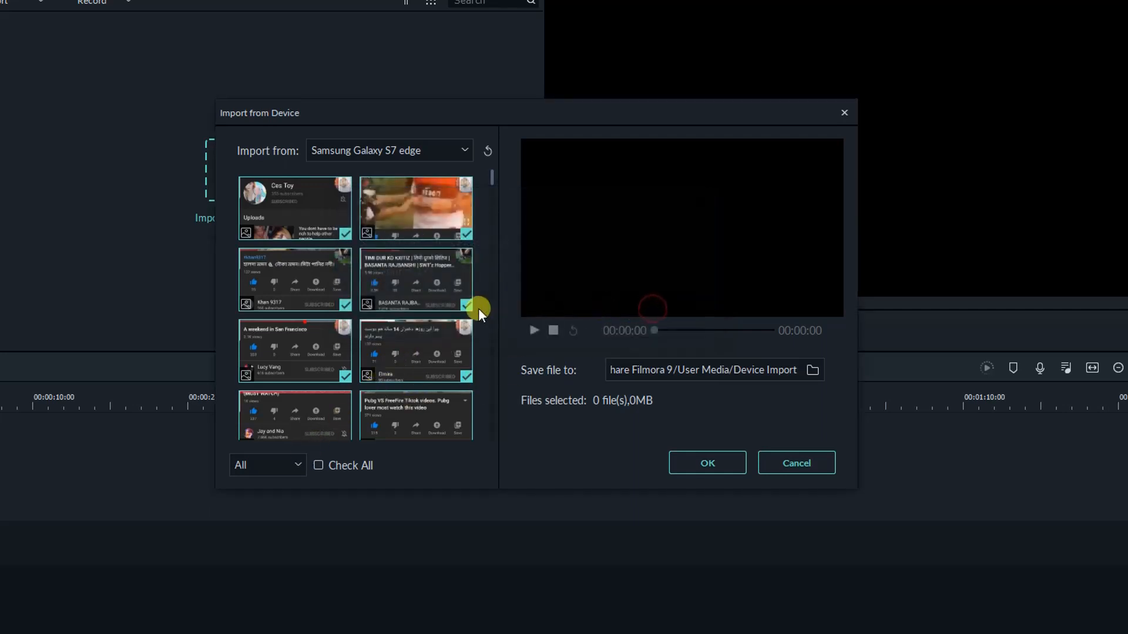
# Step: Try Check All on the found phone files, clear it again, and filter the media type to Video
pyautogui.click(320, 466)
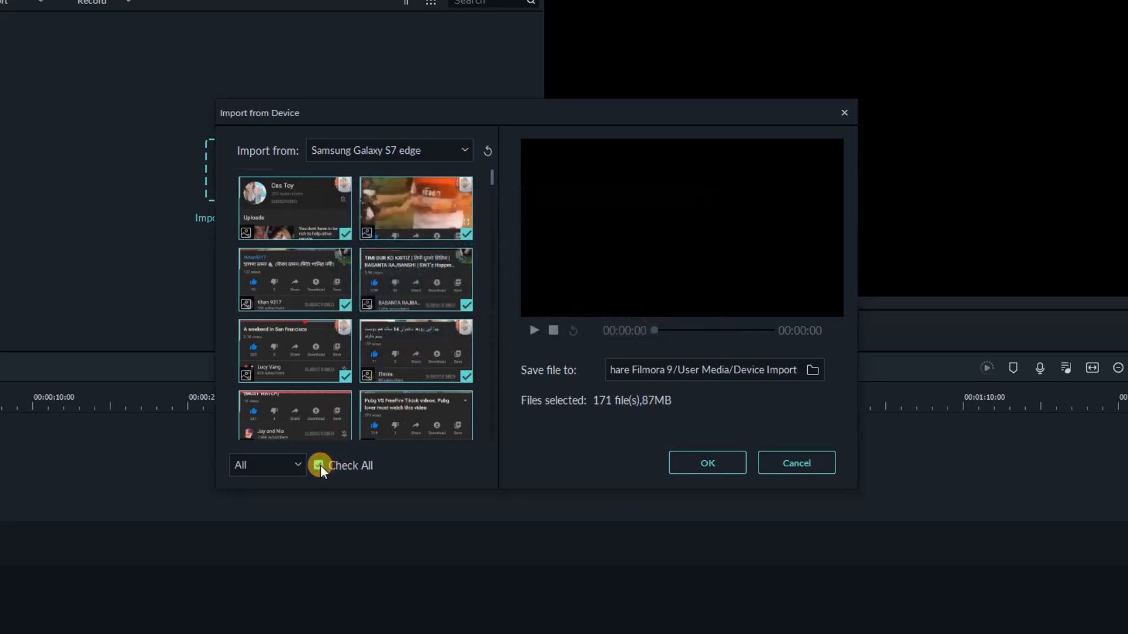
pyautogui.click(320, 464)
pyautogui.click(297, 464)
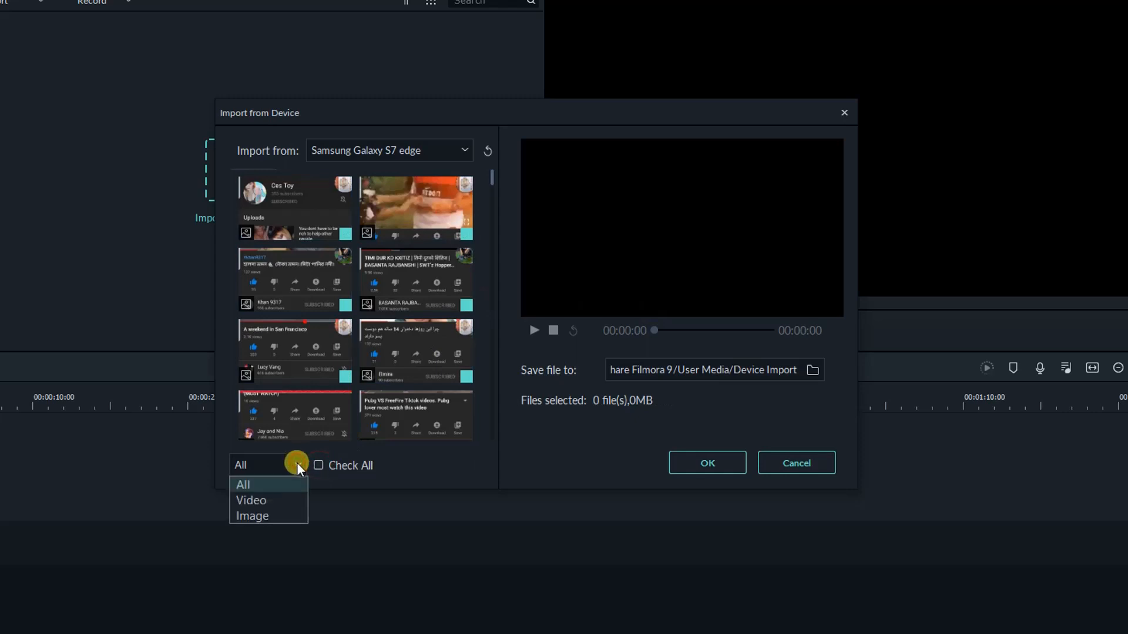
pyautogui.click(269, 499)
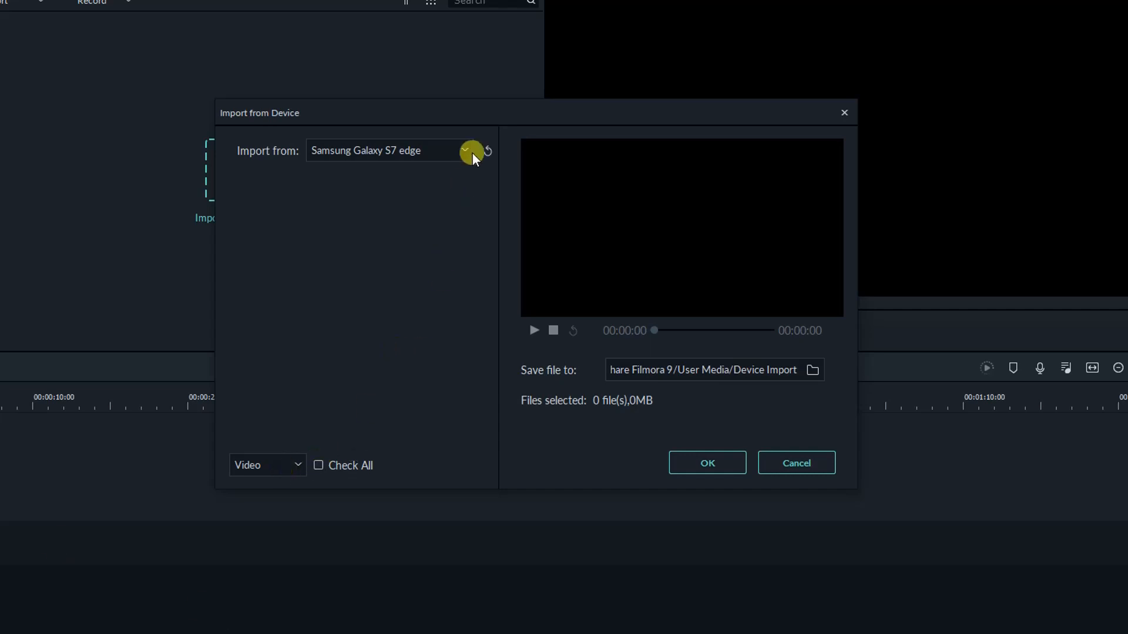
# Step: Refresh the device list and rescan the Samsung Galaxy S7 edge with the Video filter, stopping the scan early
pyautogui.click(488, 151)
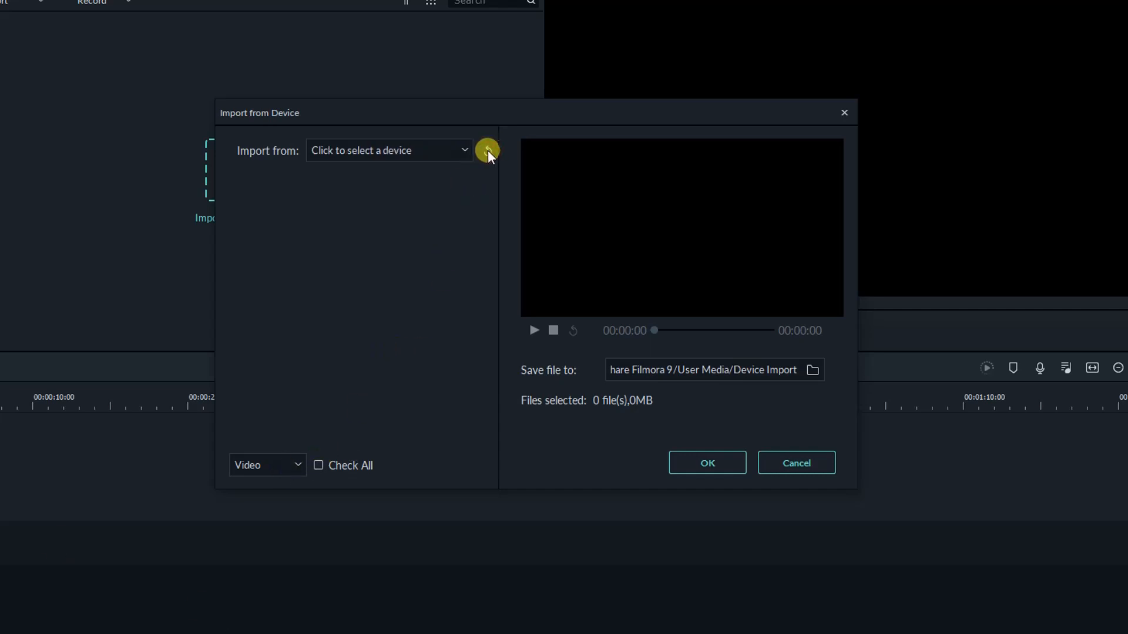
pyautogui.click(467, 150)
pyautogui.click(409, 166)
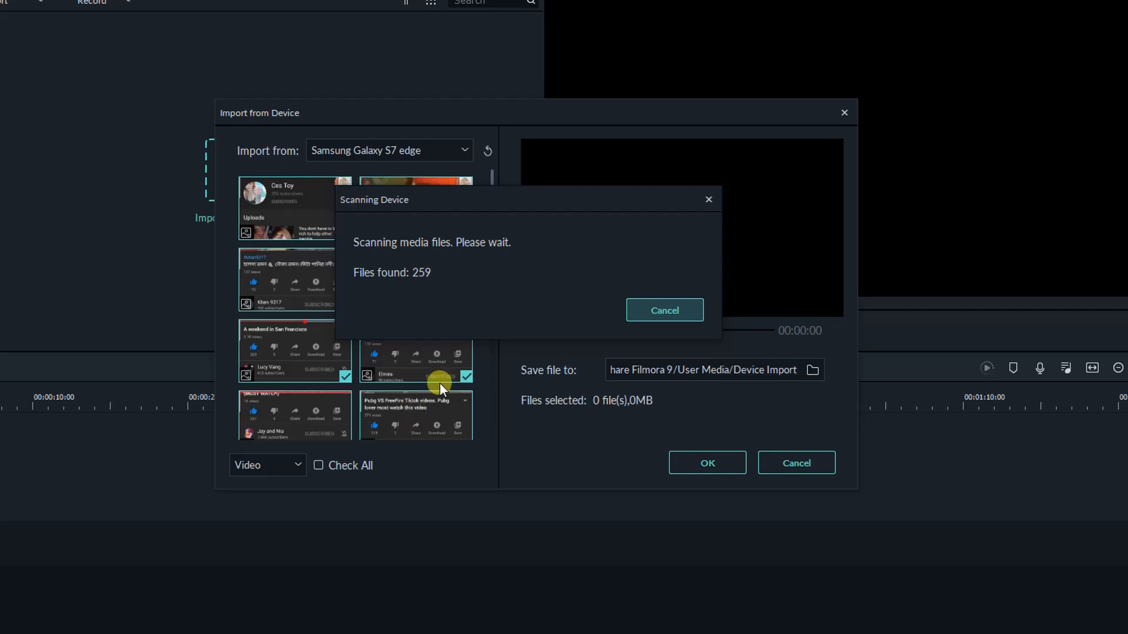
pyautogui.click(661, 309)
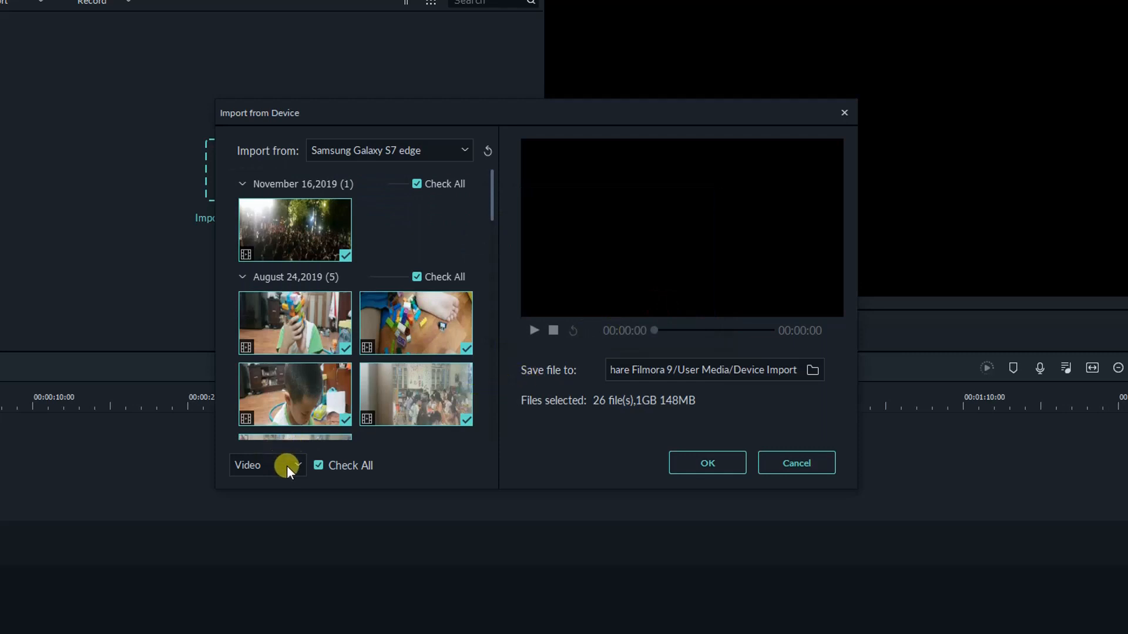
# Step: Deselect all the found phone videos and select only the first clip dated July 15, 2019
pyautogui.click(318, 465)
pyautogui.scroll(-10, 397, 324)
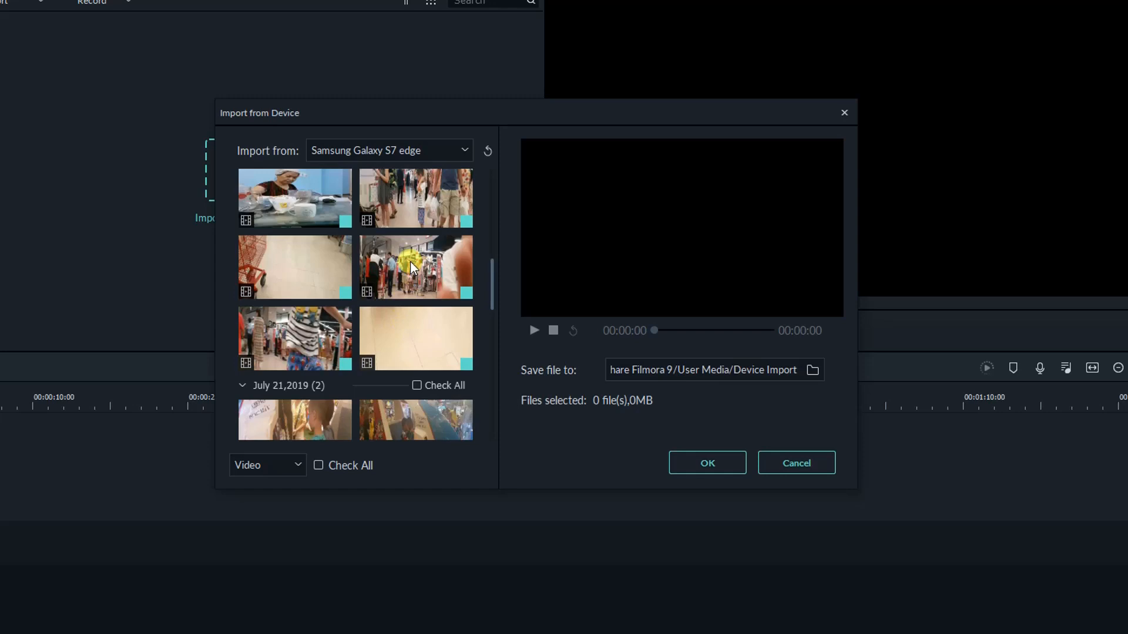
pyautogui.scroll(-3, 387, 290)
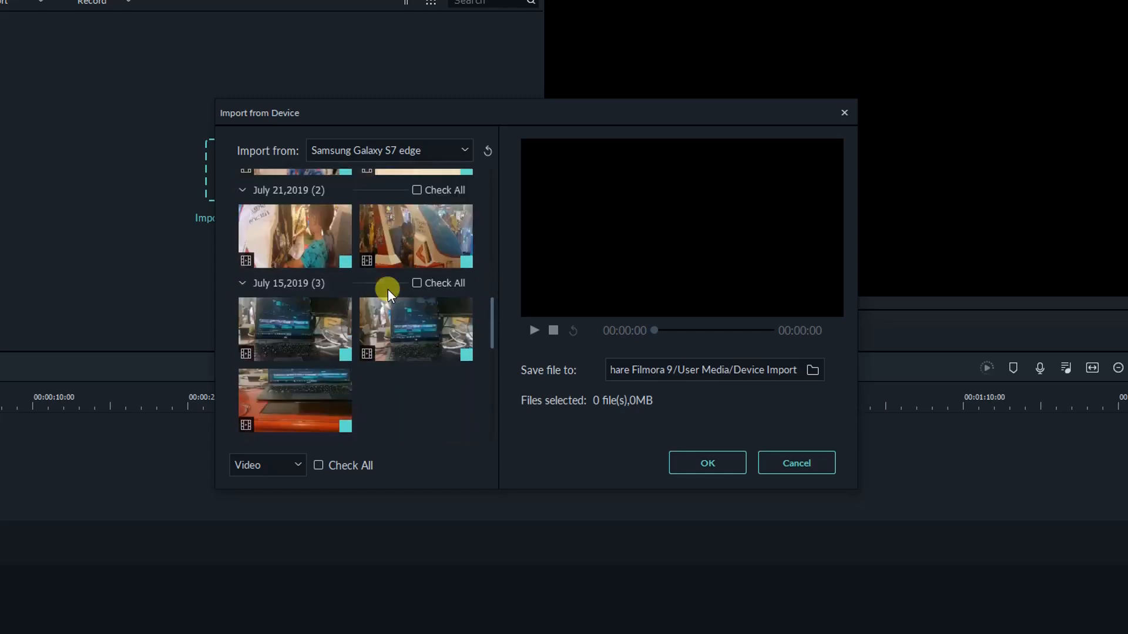
pyautogui.scroll(-1, 384, 292)
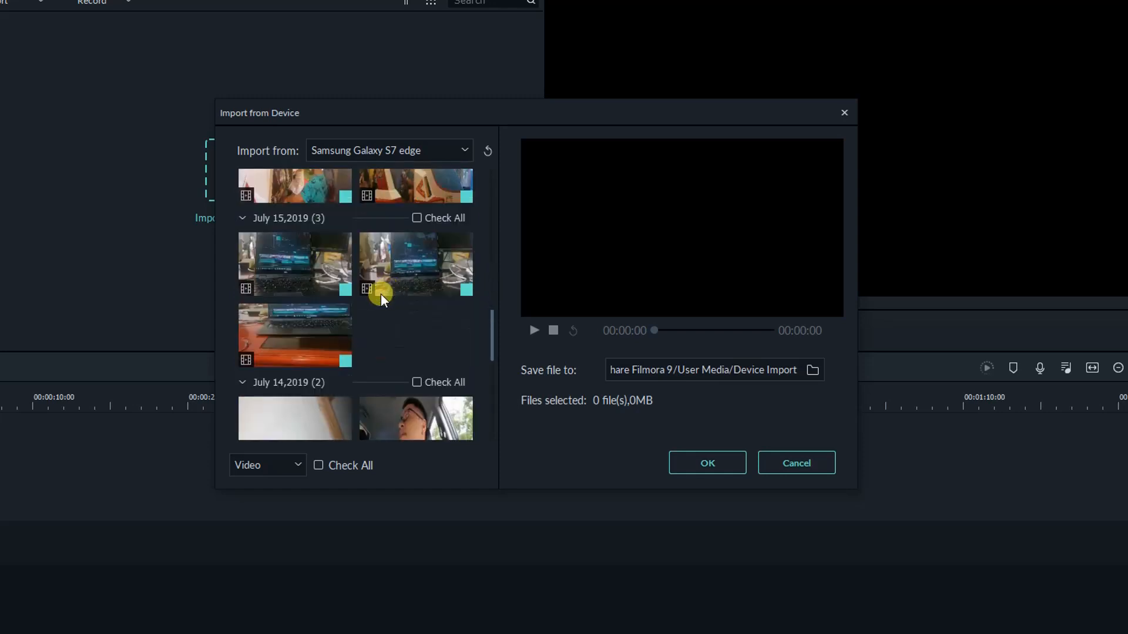
pyautogui.click(294, 266)
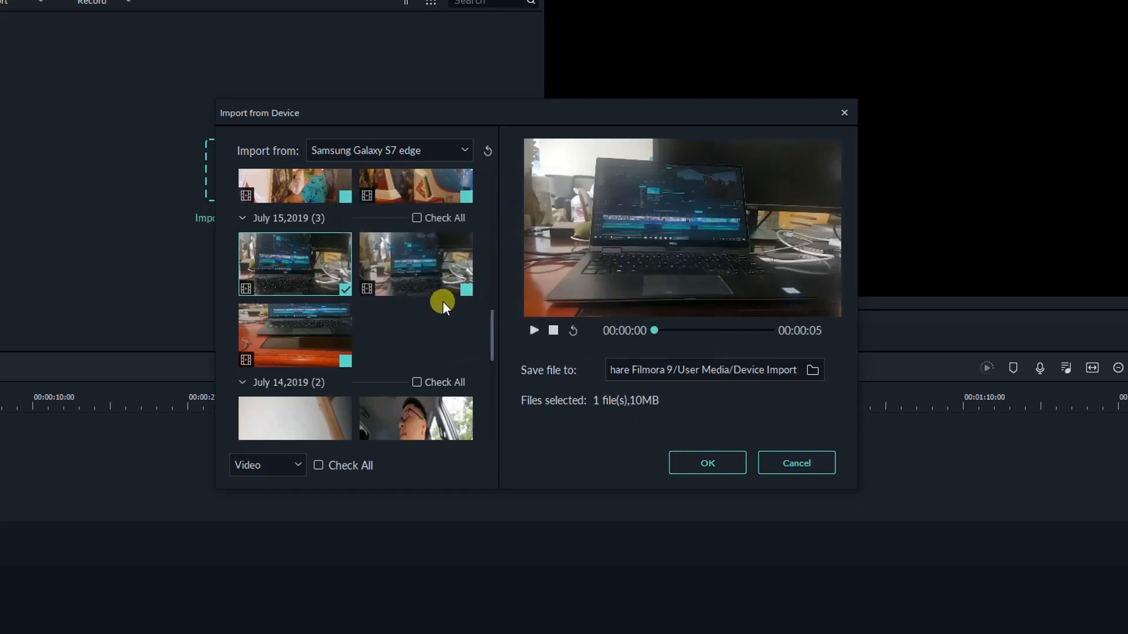
# Step: Add the other two July 15, 2019 videos to the selection and import the three clips from the phone
pyautogui.click(466, 290)
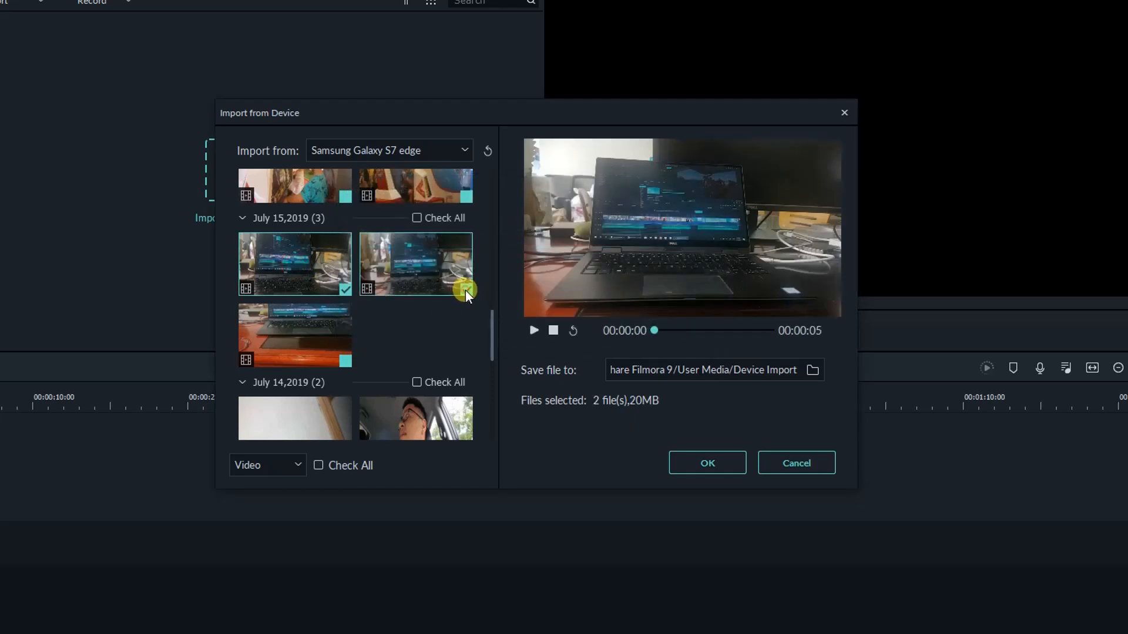
pyautogui.click(350, 362)
pyautogui.scroll(-2, 418, 308)
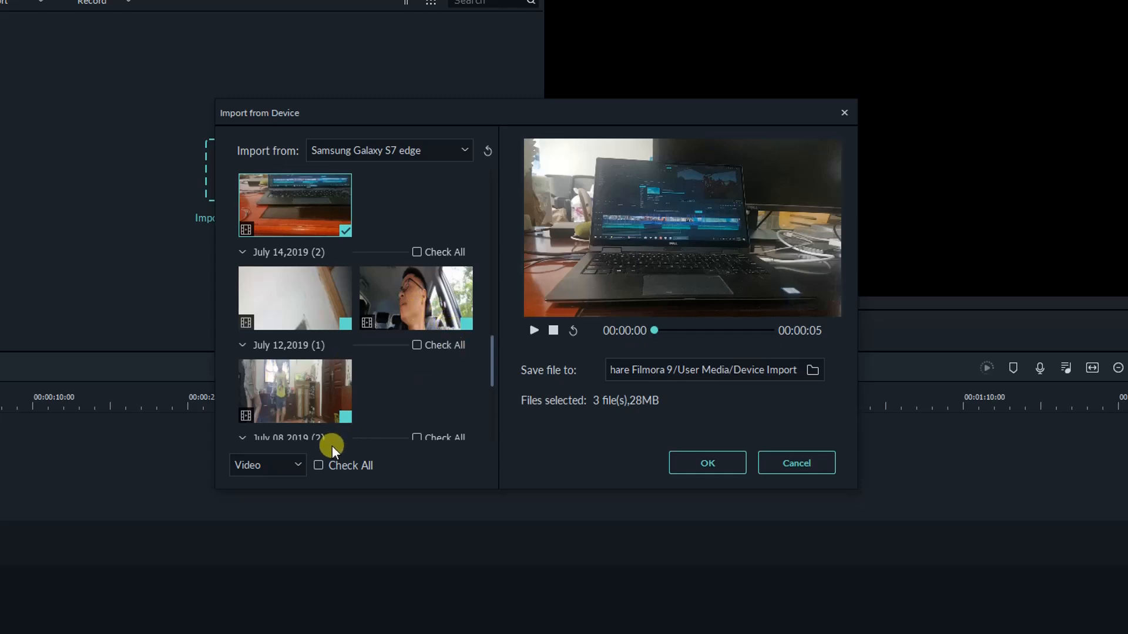
pyautogui.click(707, 464)
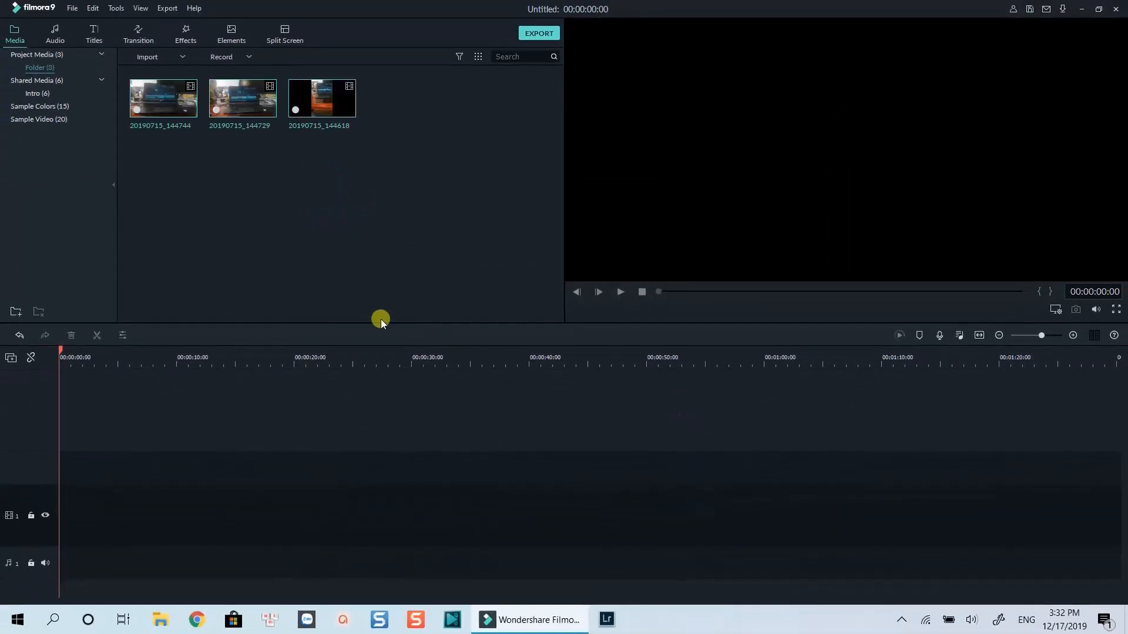
# Step: Place the three imported phone clips at the start of video track 1 without changing the project settings, and play them
pyautogui.moveTo(375, 145); pyautogui.dragTo(61, 508)
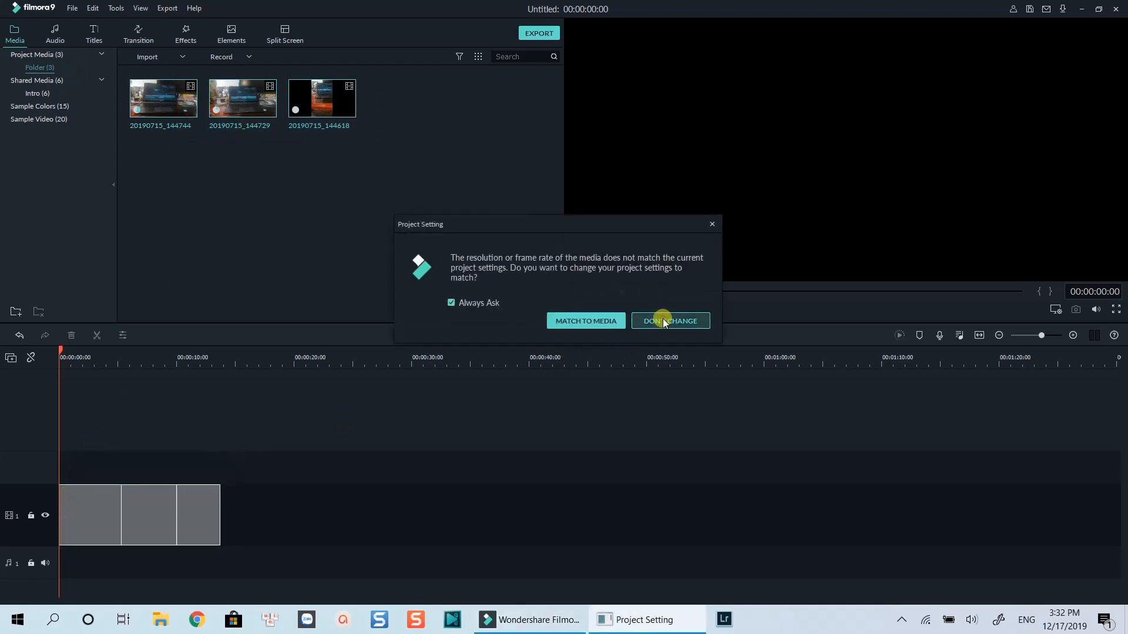
pyautogui.click(663, 321)
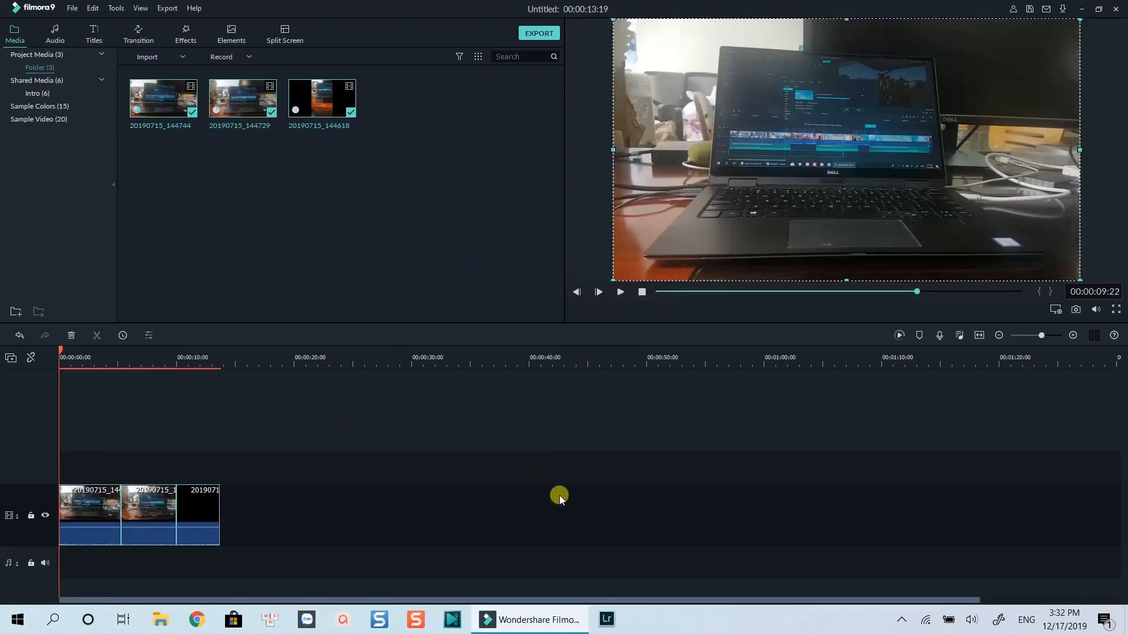
pyautogui.press('space')
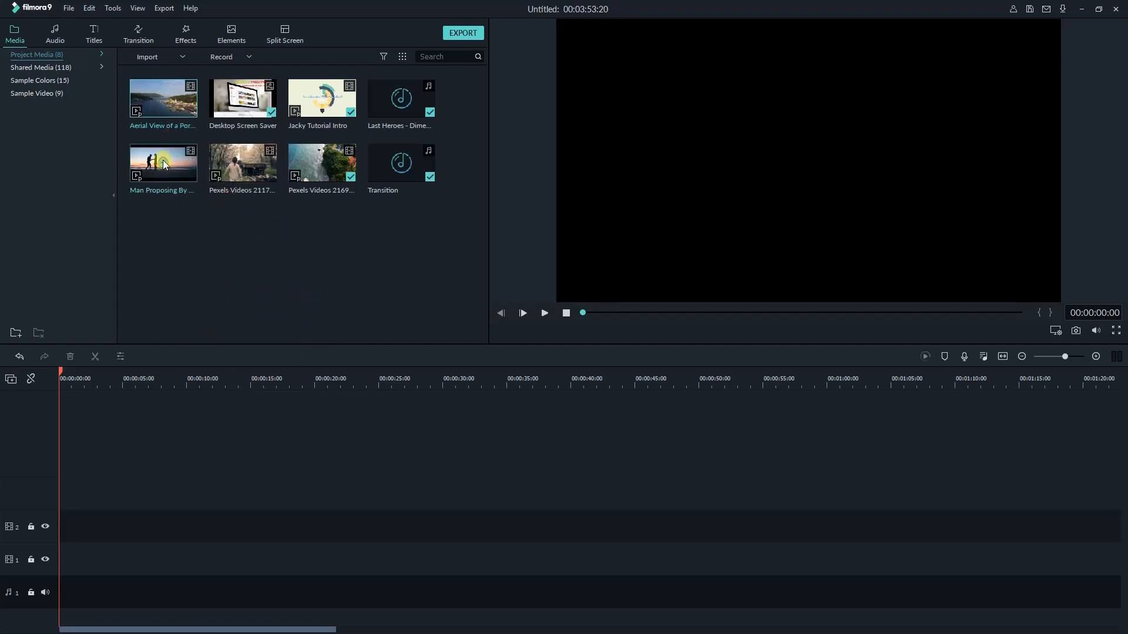
# Step: Place the Man Proposing By The Beach clip at the start of video track 1, keeping the project settings, and zoom the timeline to fit
pyautogui.moveTo(165, 165); pyautogui.dragTo(262, 383)
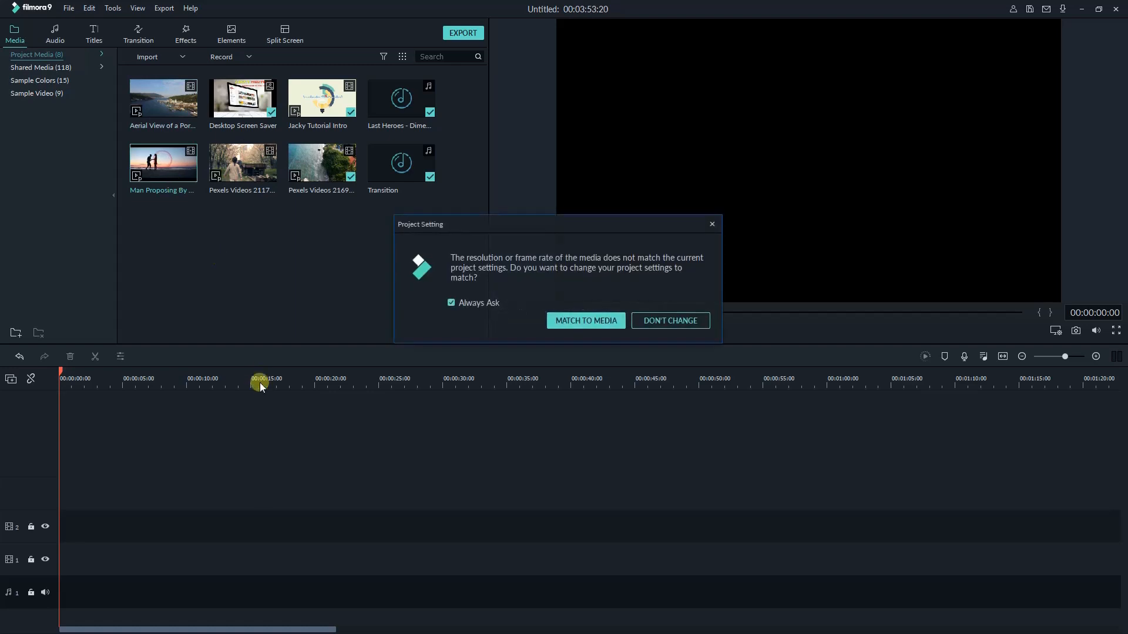
pyautogui.click(655, 320)
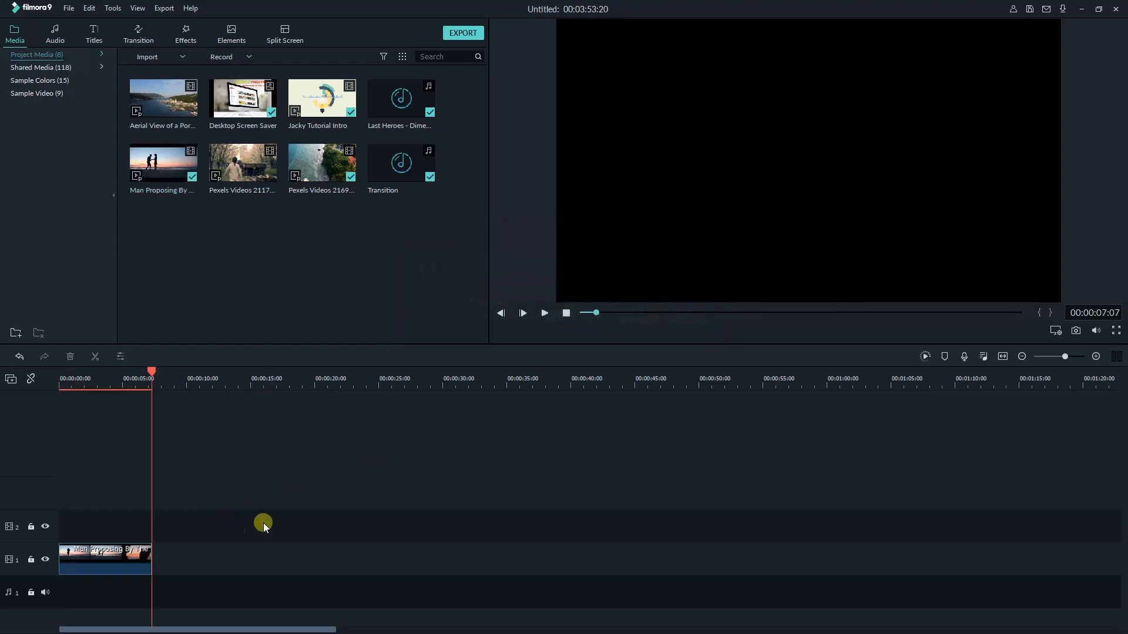
pyautogui.click(1003, 357)
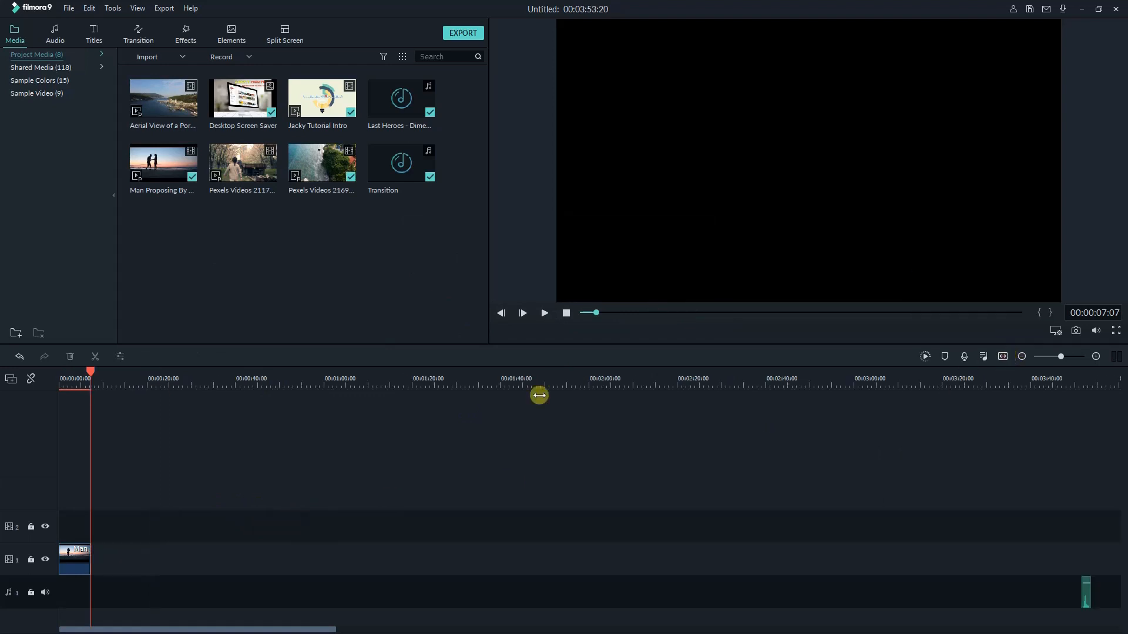
# Step: Play the Man Proposing By The Beach clip from near its start and pause at about 2 seconds
pyautogui.click(61, 387)
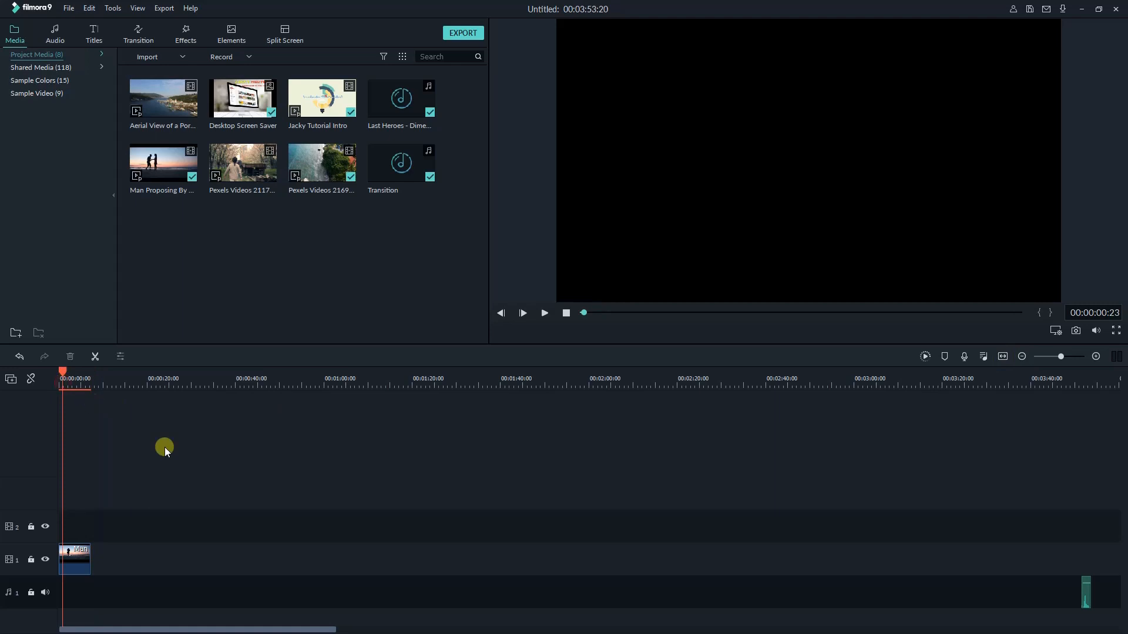
pyautogui.press('space')
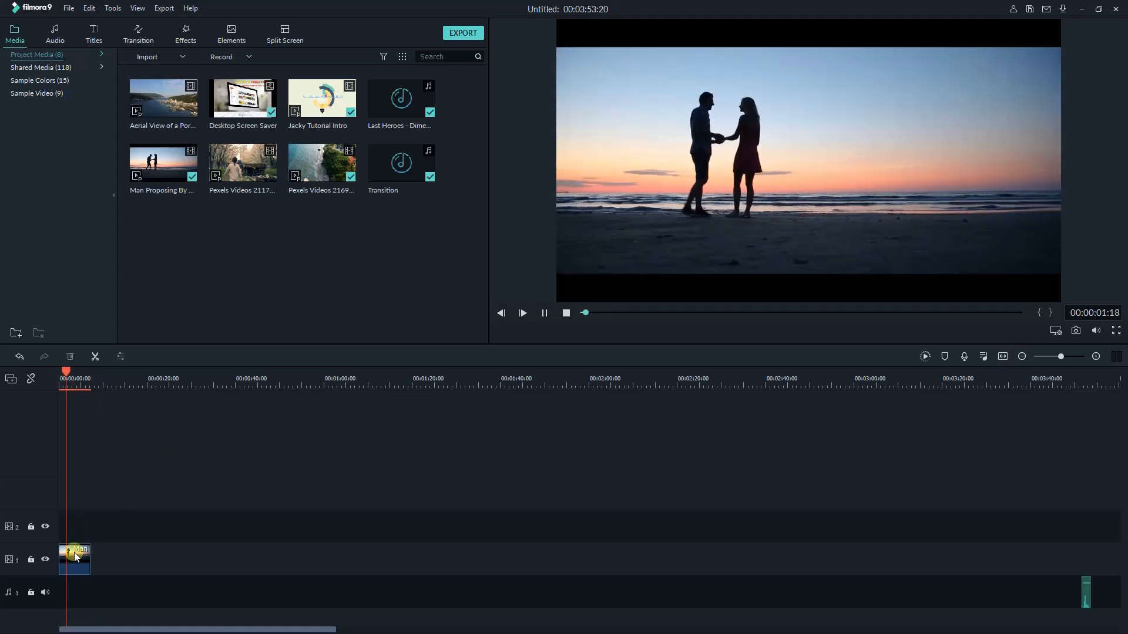
pyautogui.press('space')
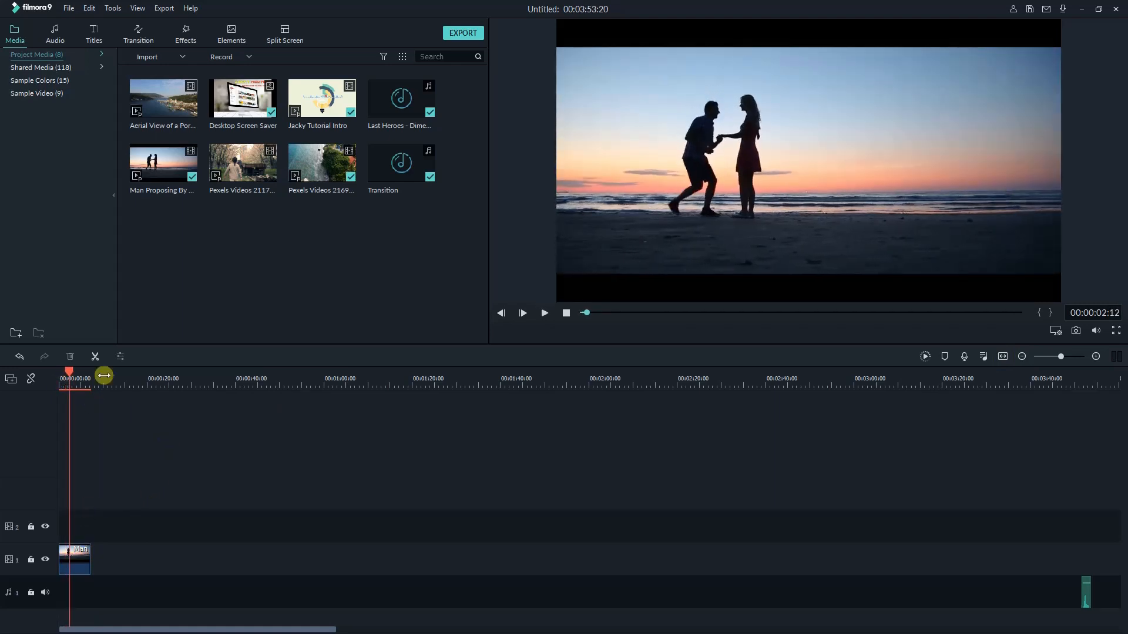
# Step: Split the Man Proposing By The Beach clip at 00:00:02:10 and shorten the second part from its end
pyautogui.click(95, 357)
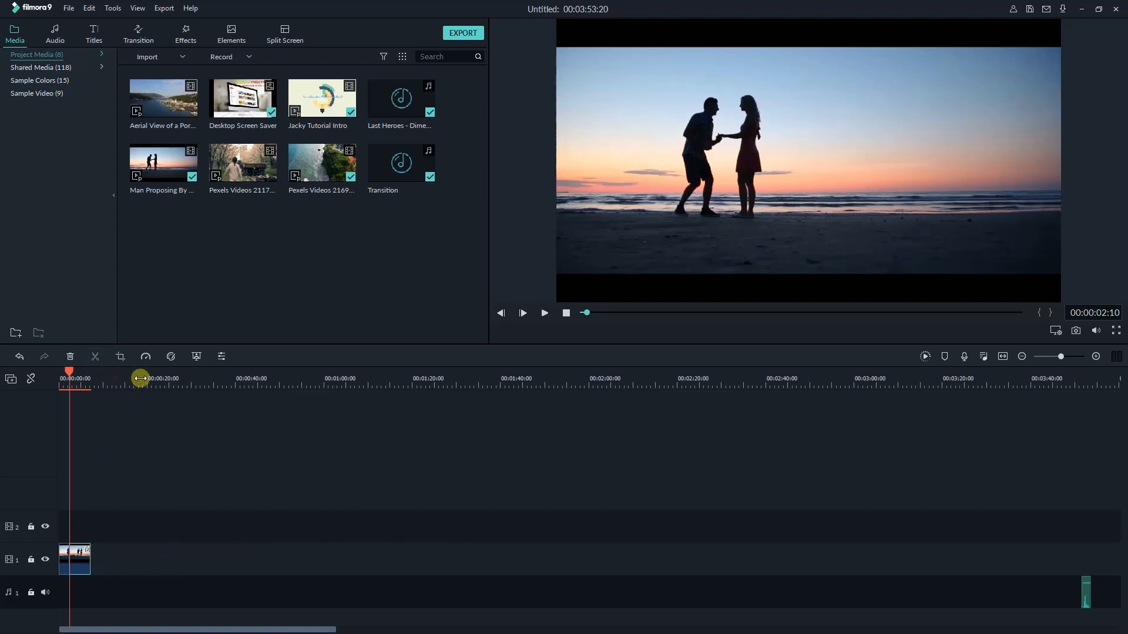
pyautogui.moveTo(139, 378); pyautogui.dragTo(379, 379)
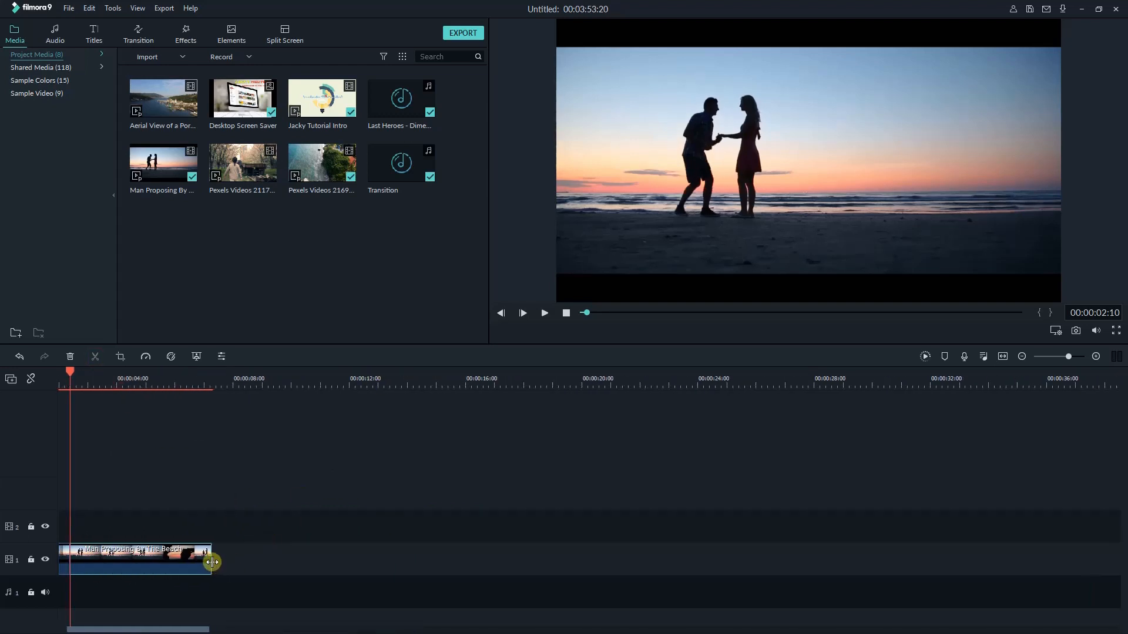
pyautogui.moveTo(211, 561); pyautogui.dragTo(157, 559)
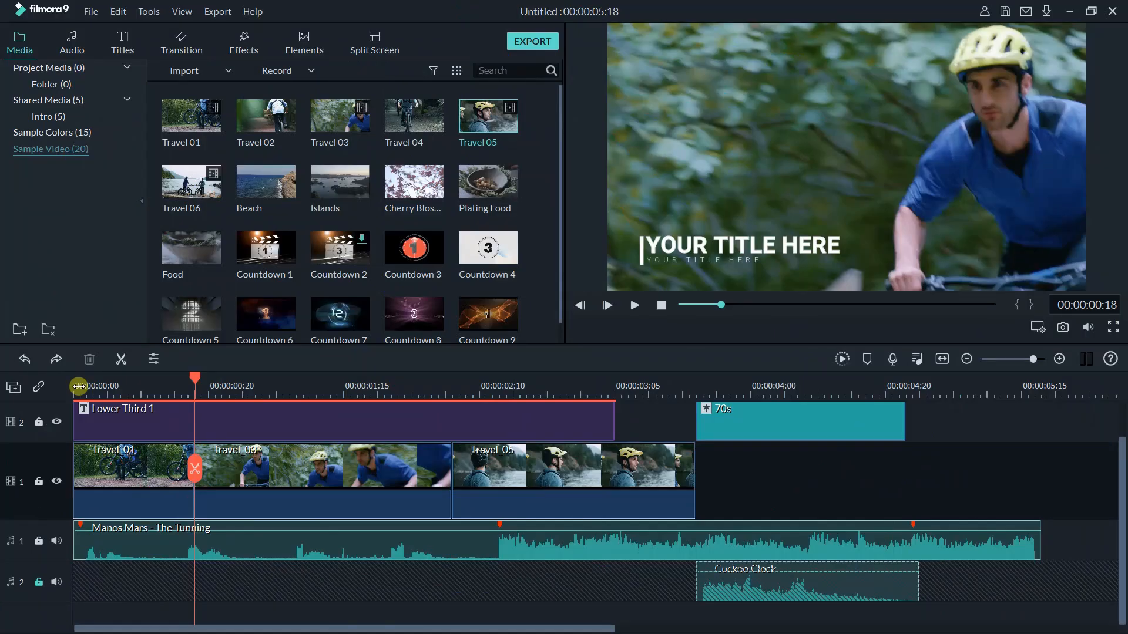
# Step: Try deleting the Travel_01 clip from video track 1 with Auto Ripple on, and undo the deletion
pyautogui.click(79, 386)
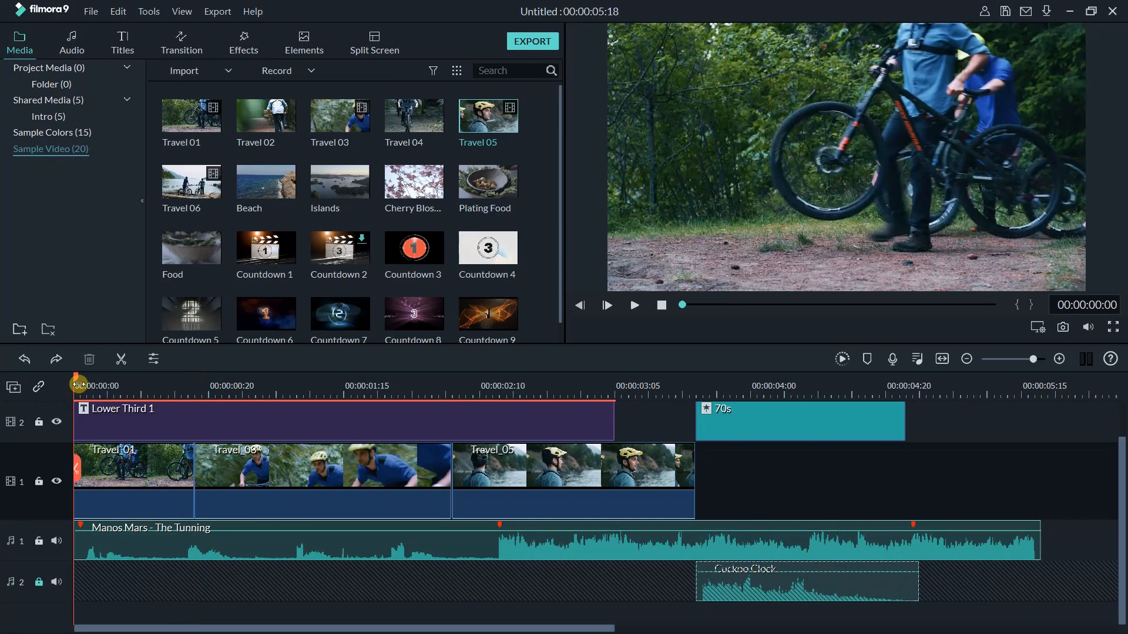
pyautogui.click(122, 465)
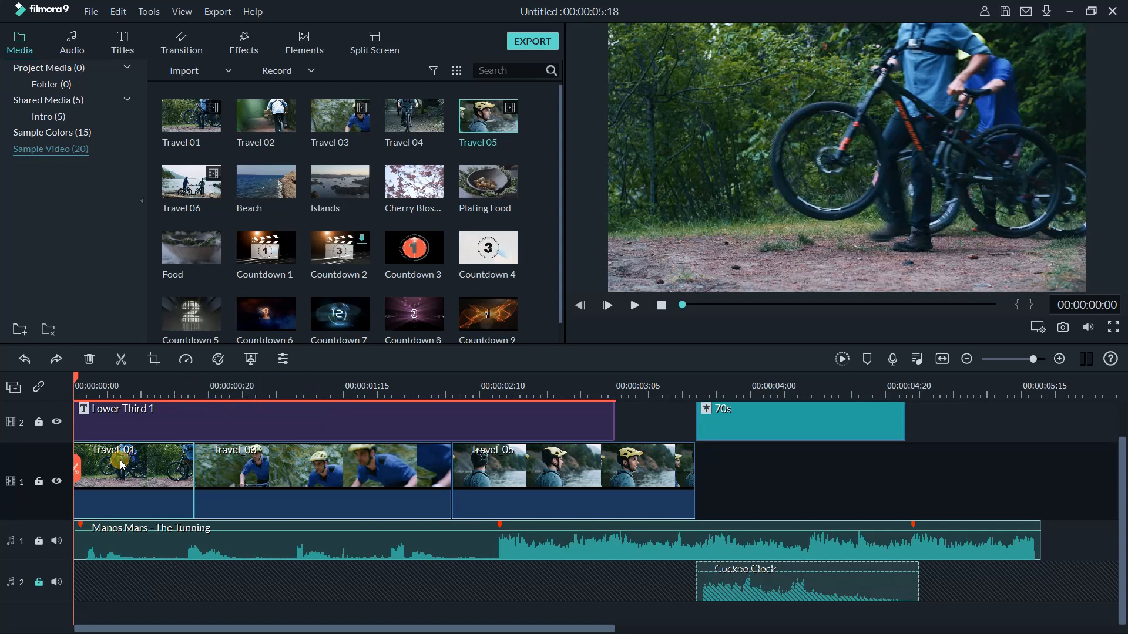
pyautogui.rightClick(122, 465)
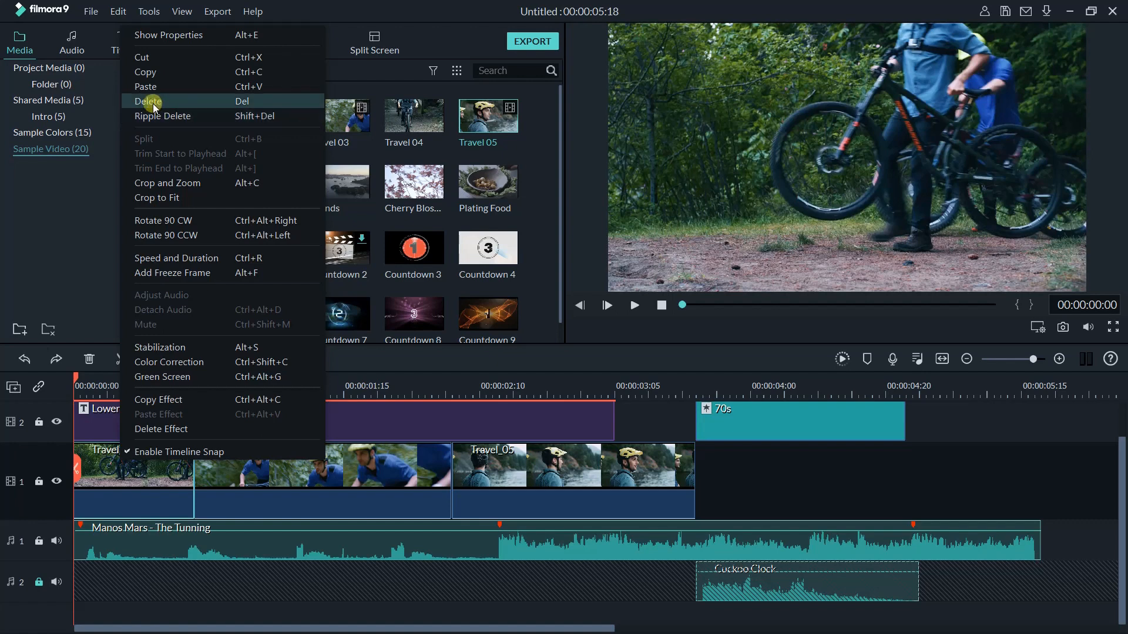
pyautogui.click(153, 103)
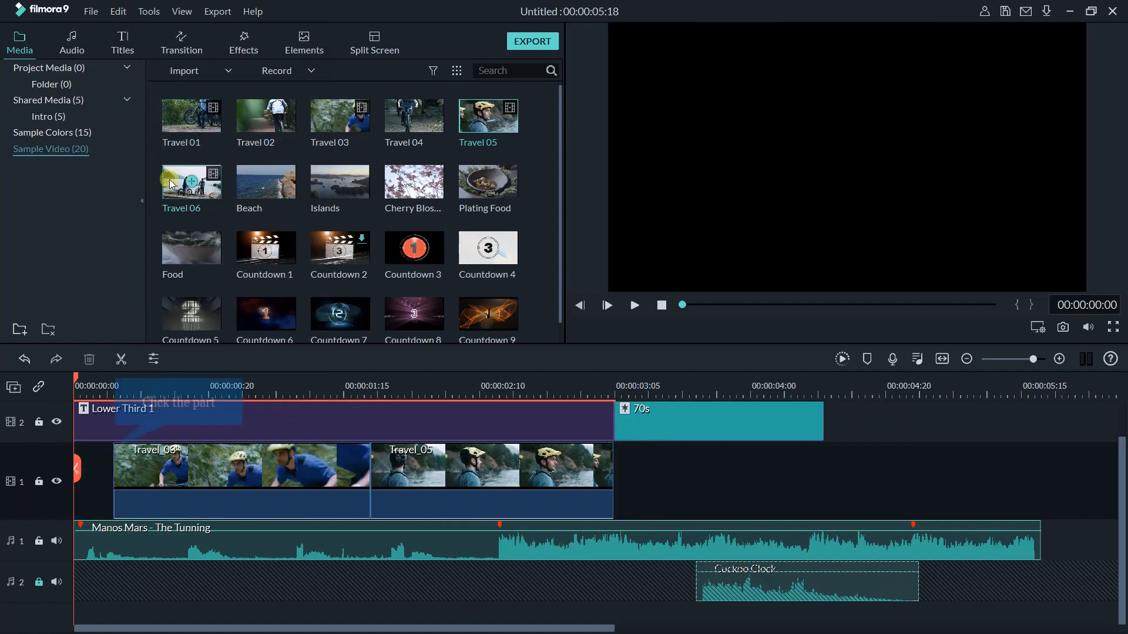
pyautogui.click(148, 467)
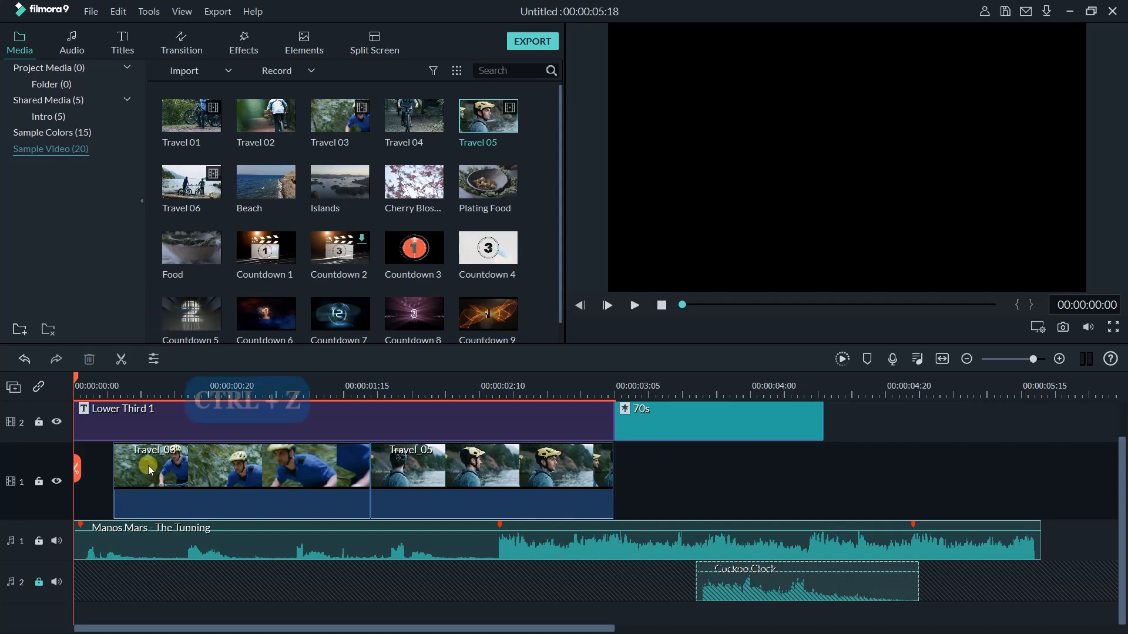
pyautogui.hotkey('ctrl', 'z')
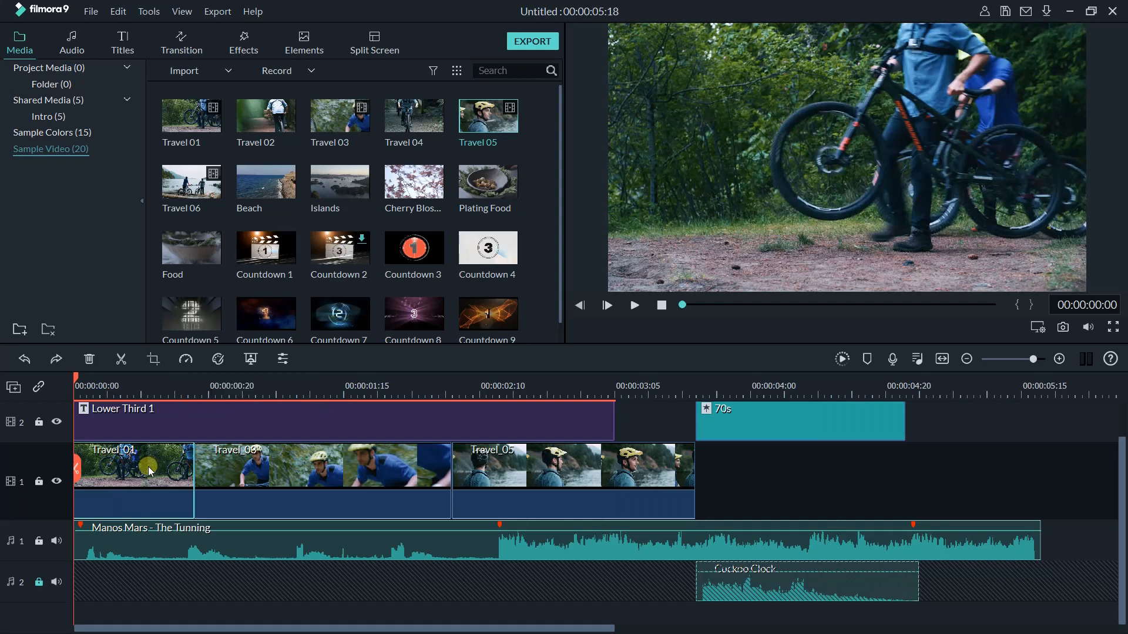
# Step: Turn Auto Ripple off and delete the Travel_01 clip and the Lower Third 1 title from the timeline
pyautogui.click(39, 385)
pyautogui.rightClick(136, 469)
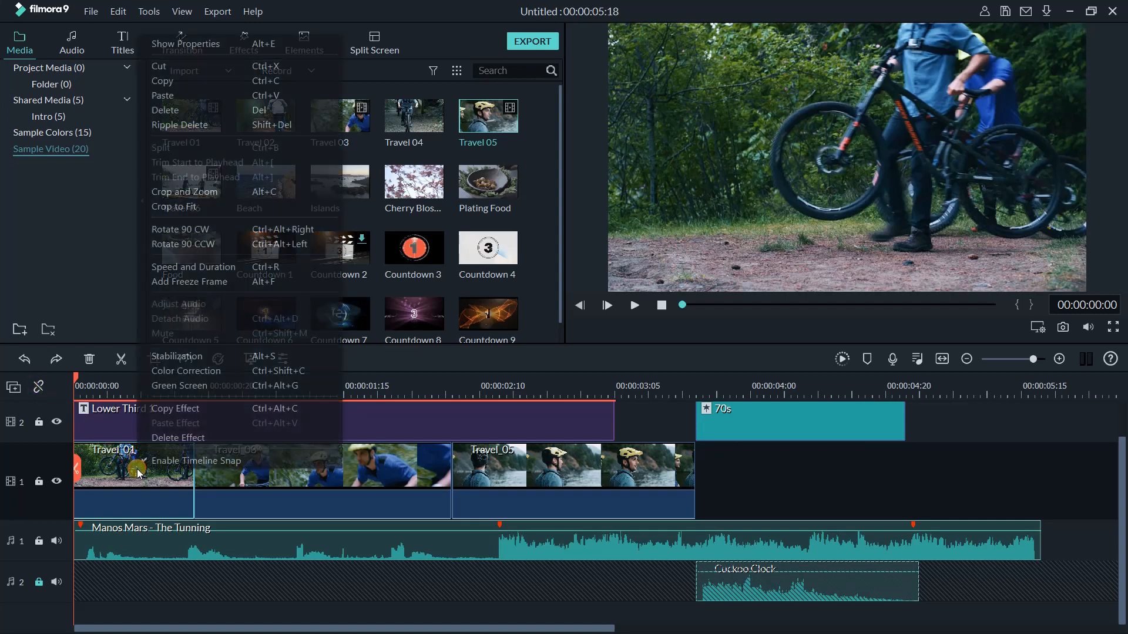
pyautogui.click(188, 111)
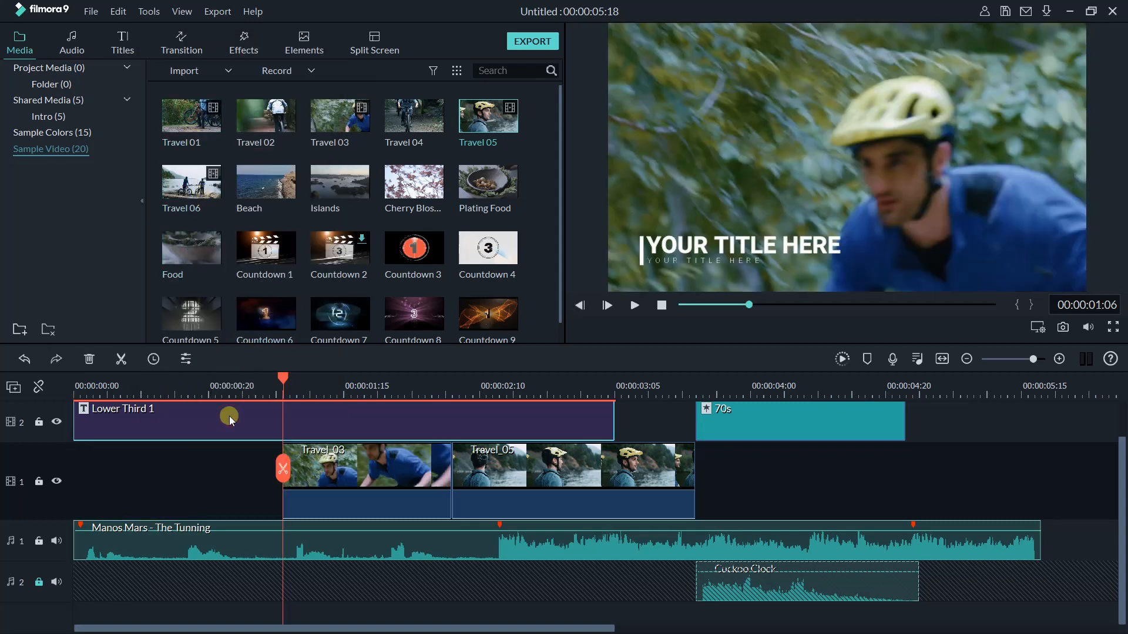
pyautogui.press('Delete')
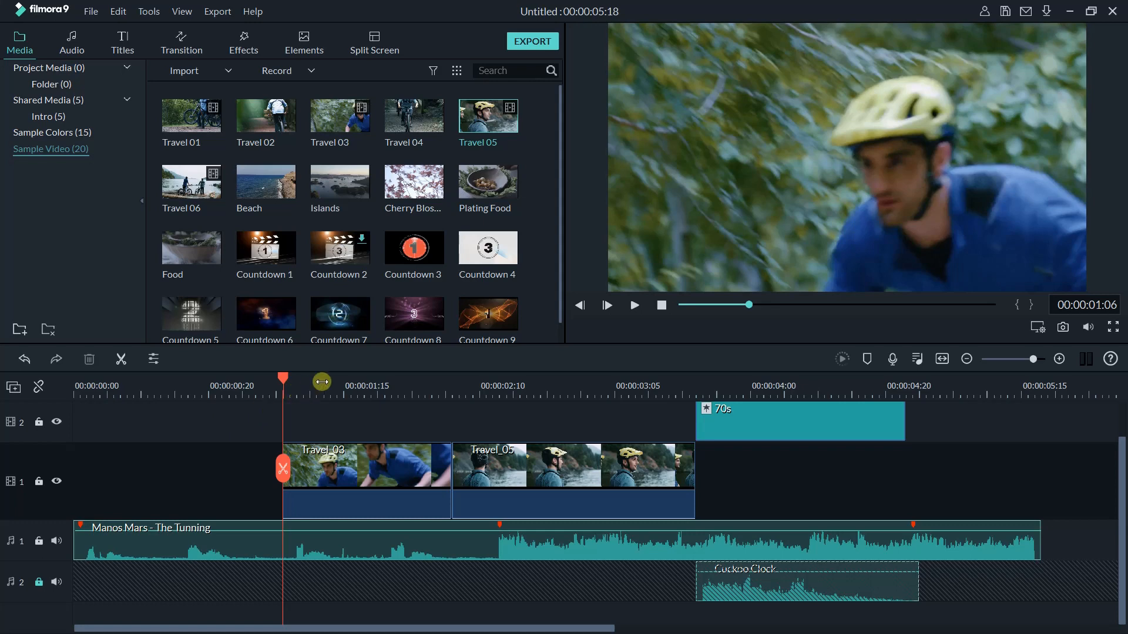
# Step: Split the Travel_03 clip at 00:00:02:02 and delete the part after the cut
pyautogui.moveTo(284, 377); pyautogui.dragTo(428, 407)
pyautogui.click(439, 452)
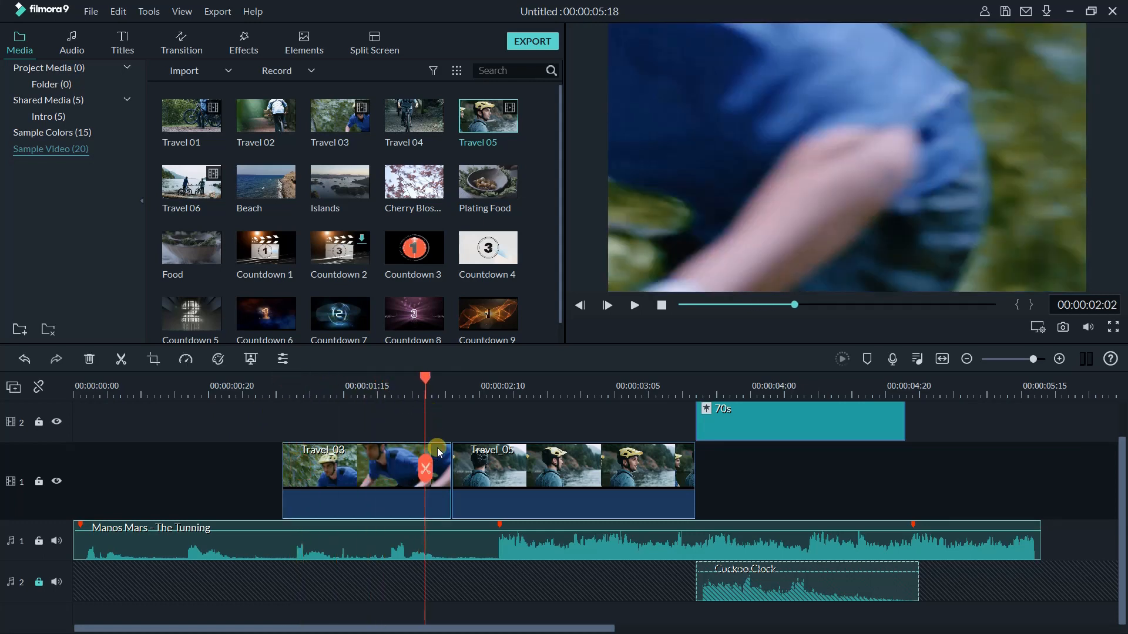
pyautogui.hotkey('ctrl', 'b')
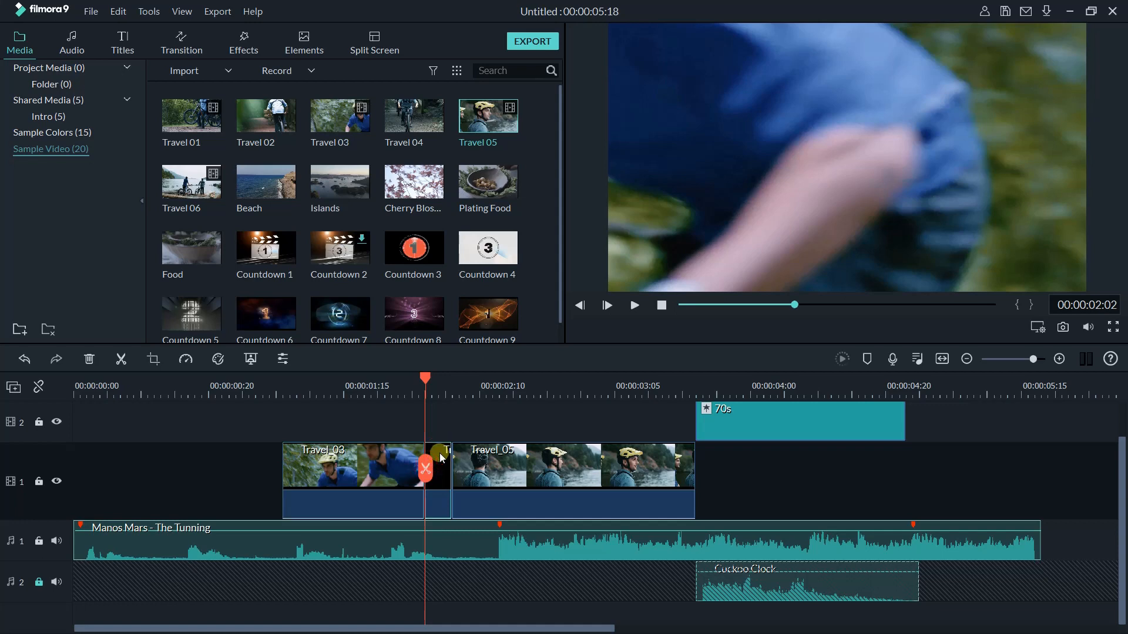
pyautogui.rightClick(442, 457)
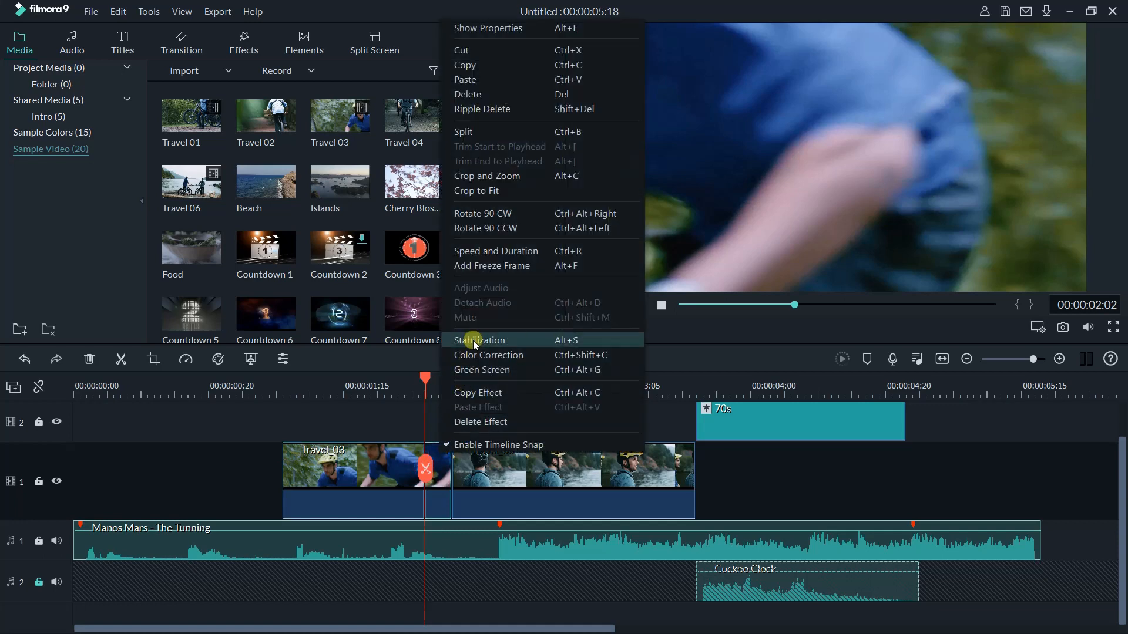
pyautogui.click(490, 94)
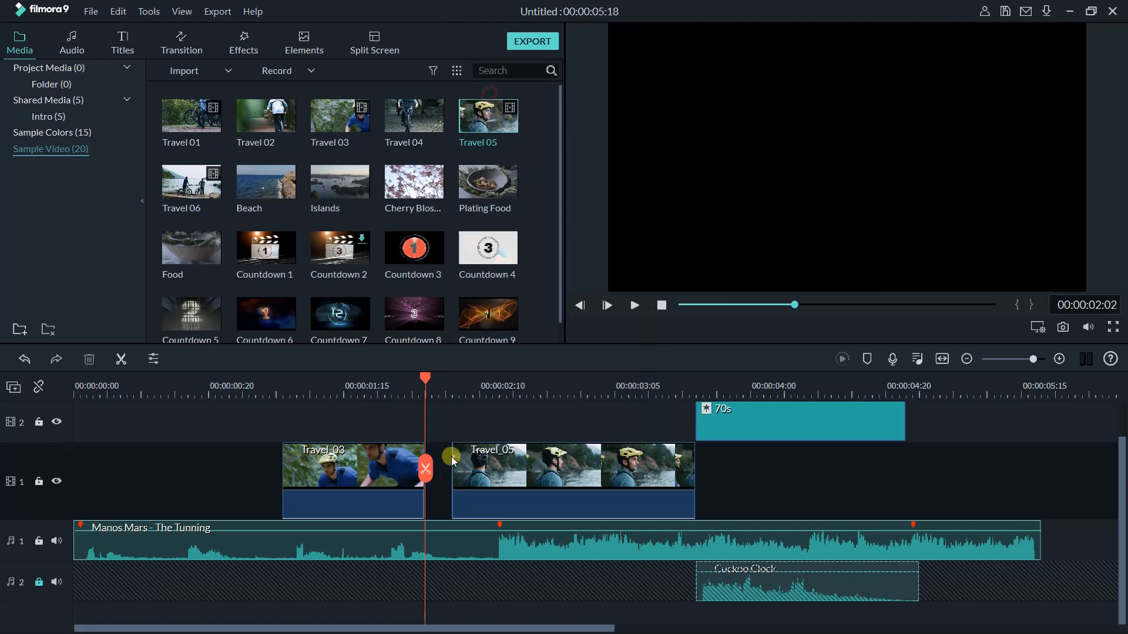
pyautogui.click(442, 487)
pyautogui.rightClick(440, 488)
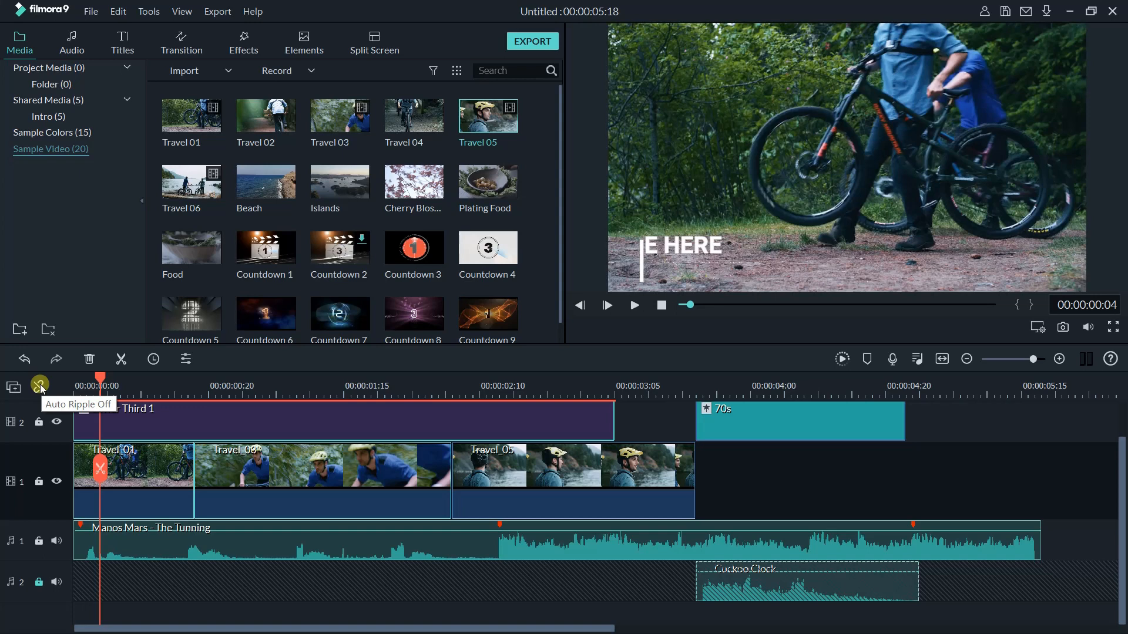
# Step: Turn Auto Ripple back on and lock video track 2 and audio track 1
pyautogui.click(40, 386)
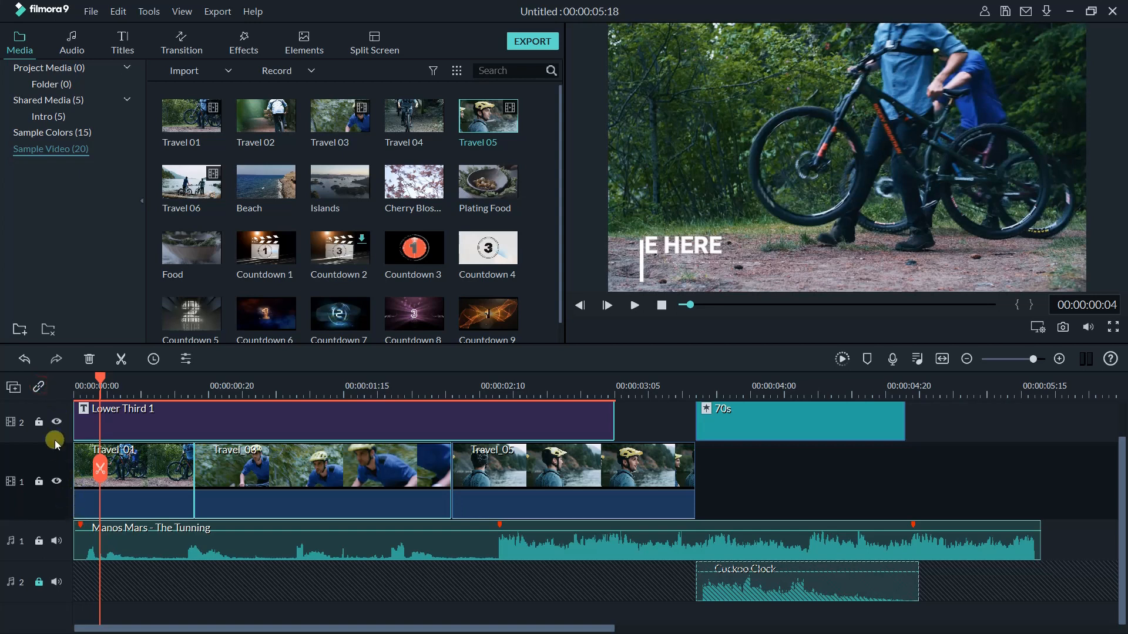
pyautogui.click(38, 422)
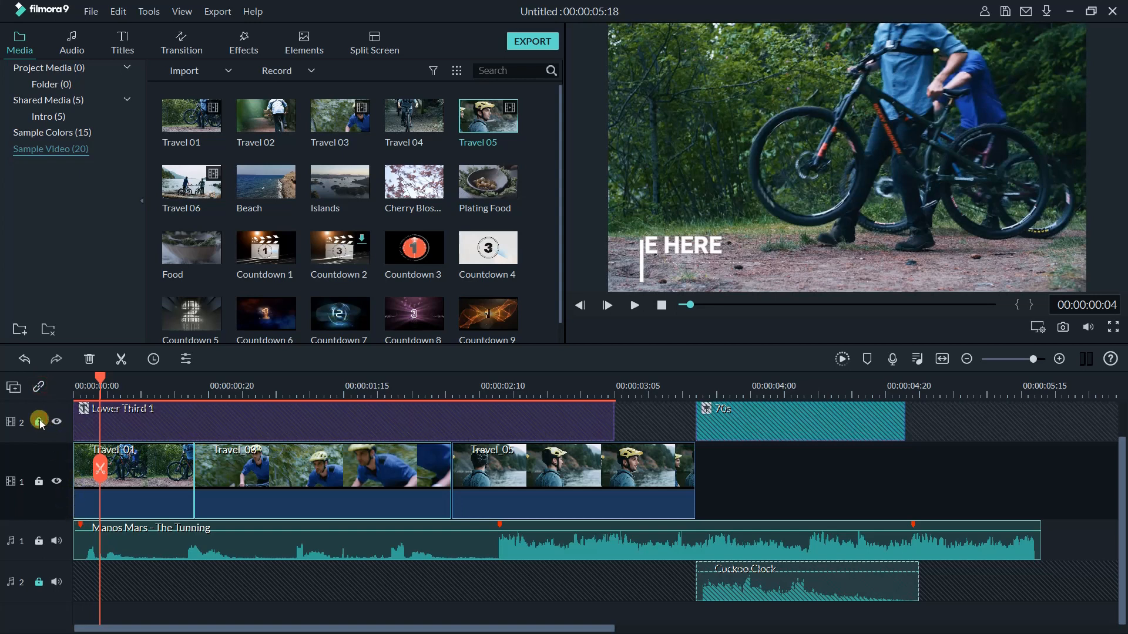
pyautogui.click(39, 541)
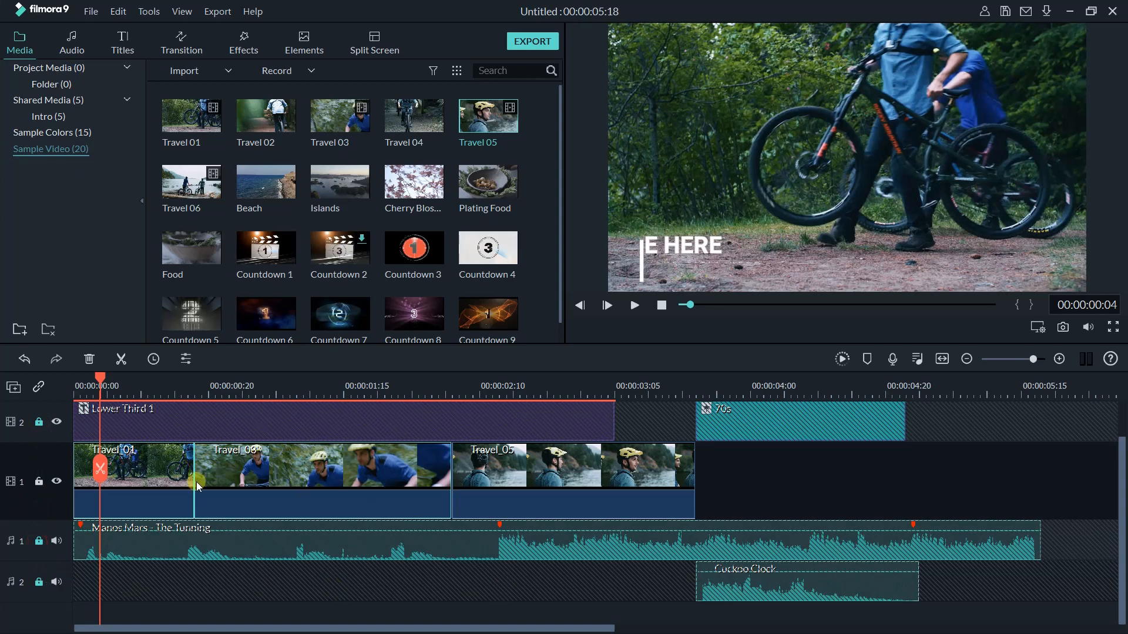
# Step: Split the Travel_01 clip at 00:00:00:10, and delete its part after the cut and the Travel_03 clip
pyautogui.click(164, 473)
pyautogui.click(146, 388)
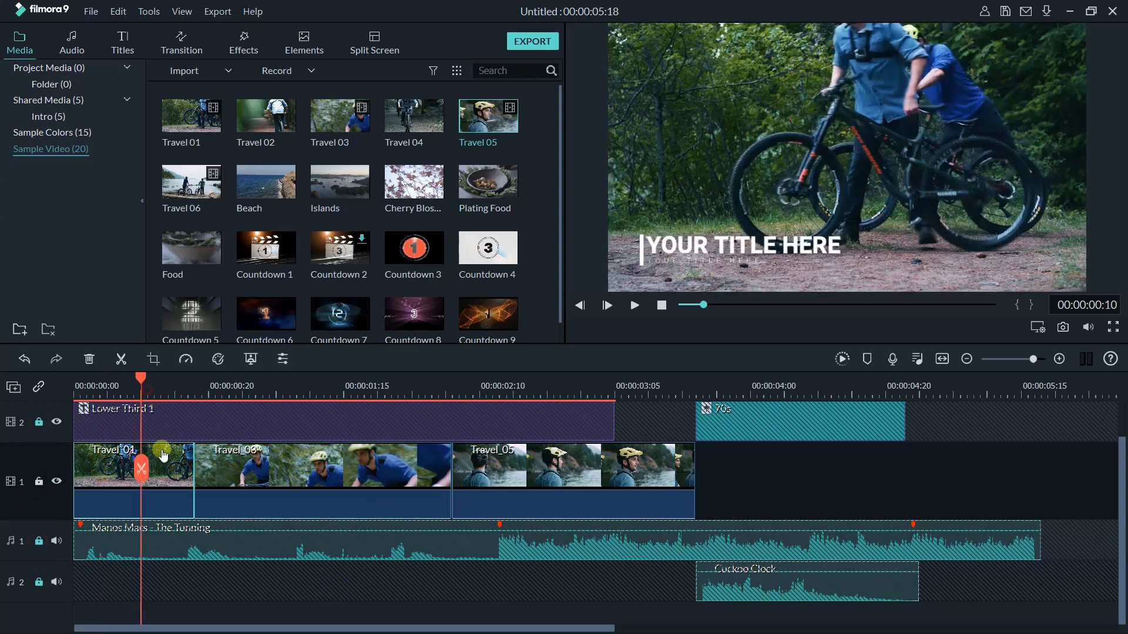
pyautogui.click(142, 468)
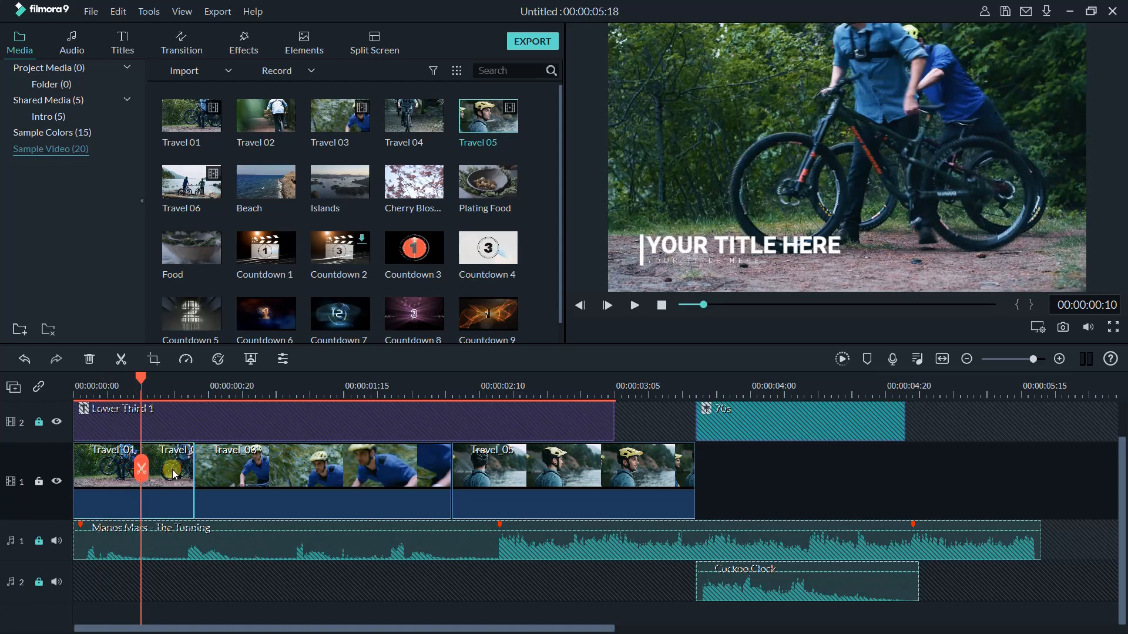
pyautogui.rightClick(174, 474)
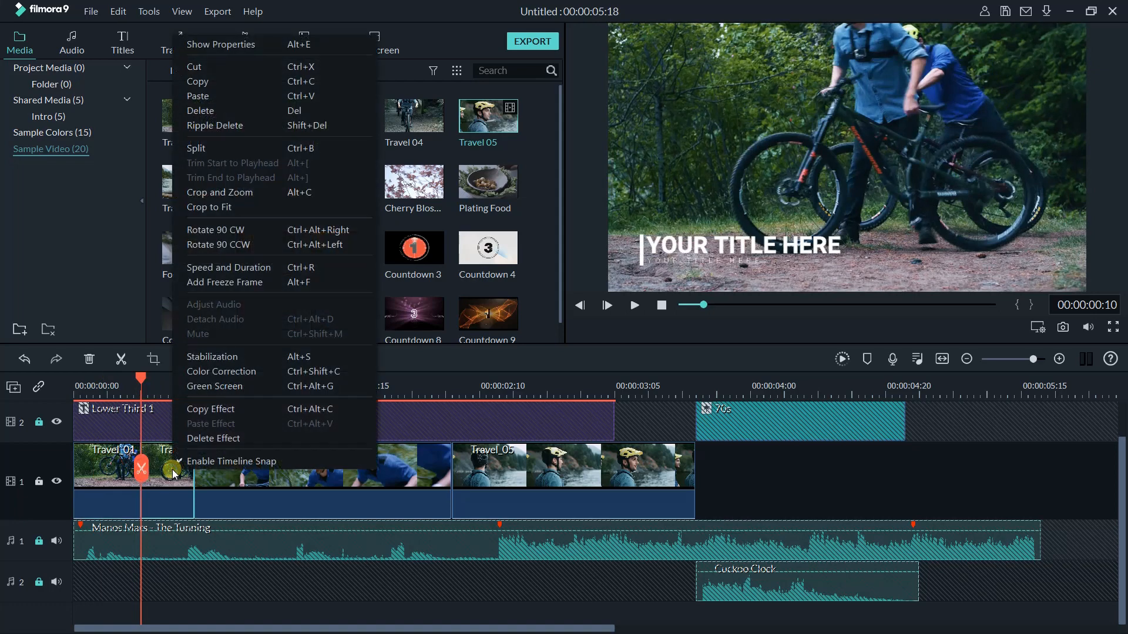
pyautogui.click(231, 108)
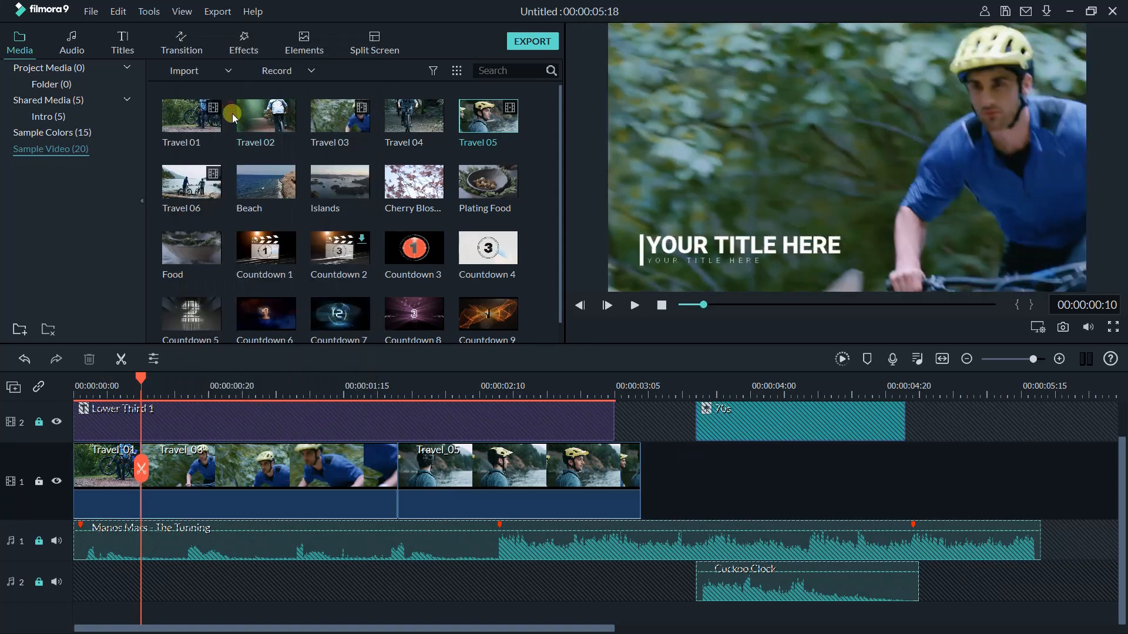
pyautogui.click(366, 474)
pyautogui.press('Delete')
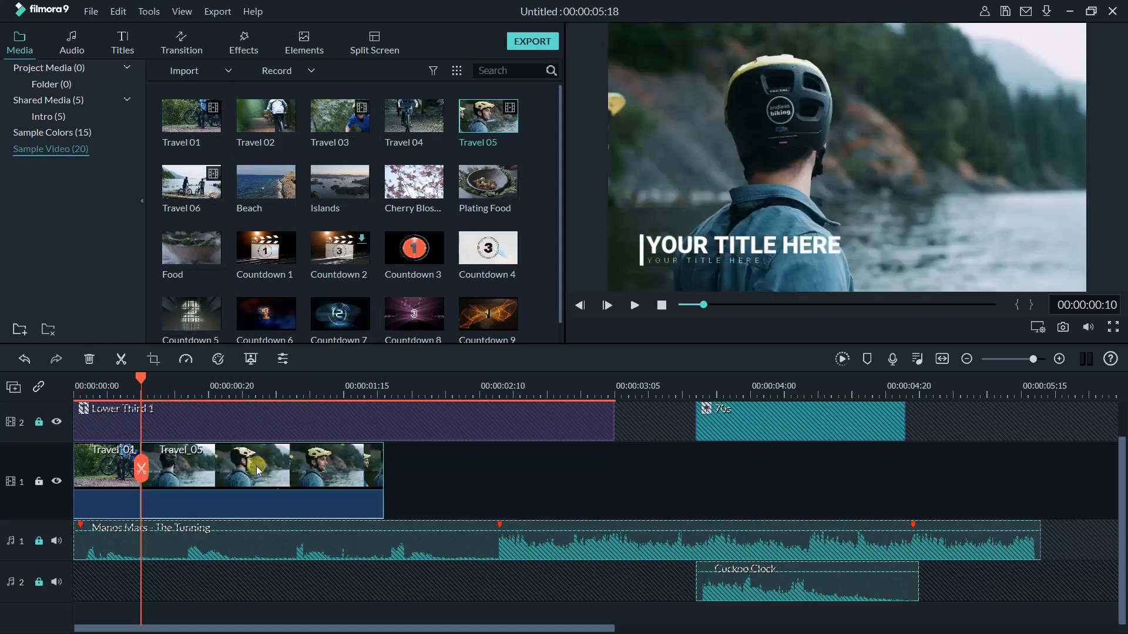
# Step: Turn Auto Ripple off, split the Travel_05 clip at 00:00:00:17 and ripple delete the part before the cut
pyautogui.click(42, 388)
pyautogui.click(188, 389)
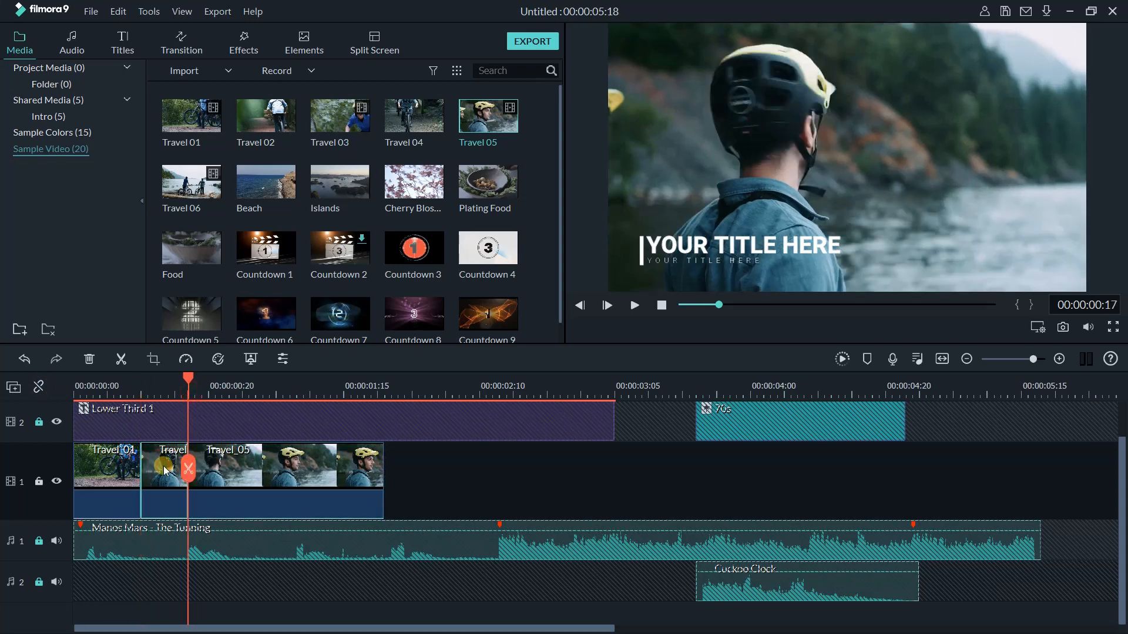
pyautogui.rightClick(166, 465)
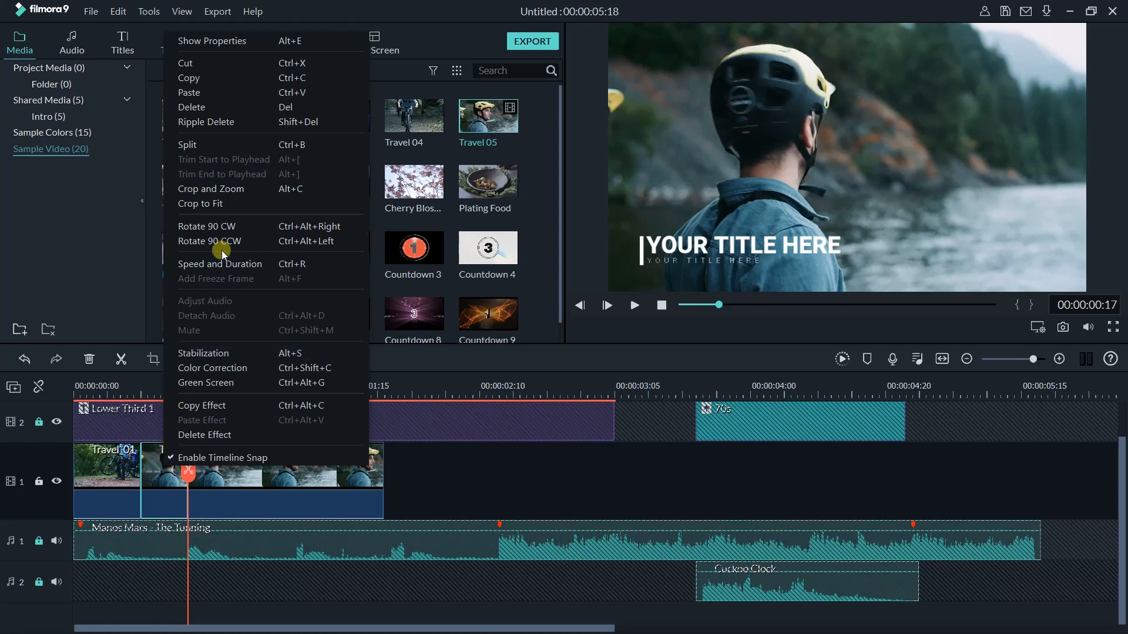
pyautogui.click(223, 122)
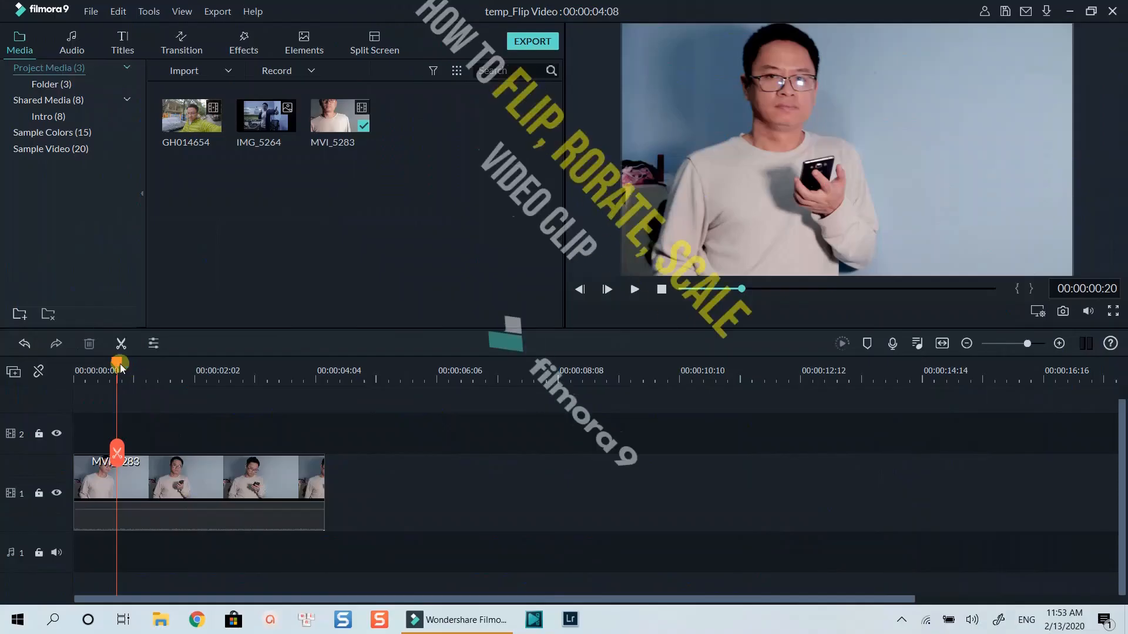
# Step: Move the playhead to the start and open the Transform settings of the MVI_5283 clip
pyautogui.moveTo(119, 367); pyautogui.dragTo(73, 372)
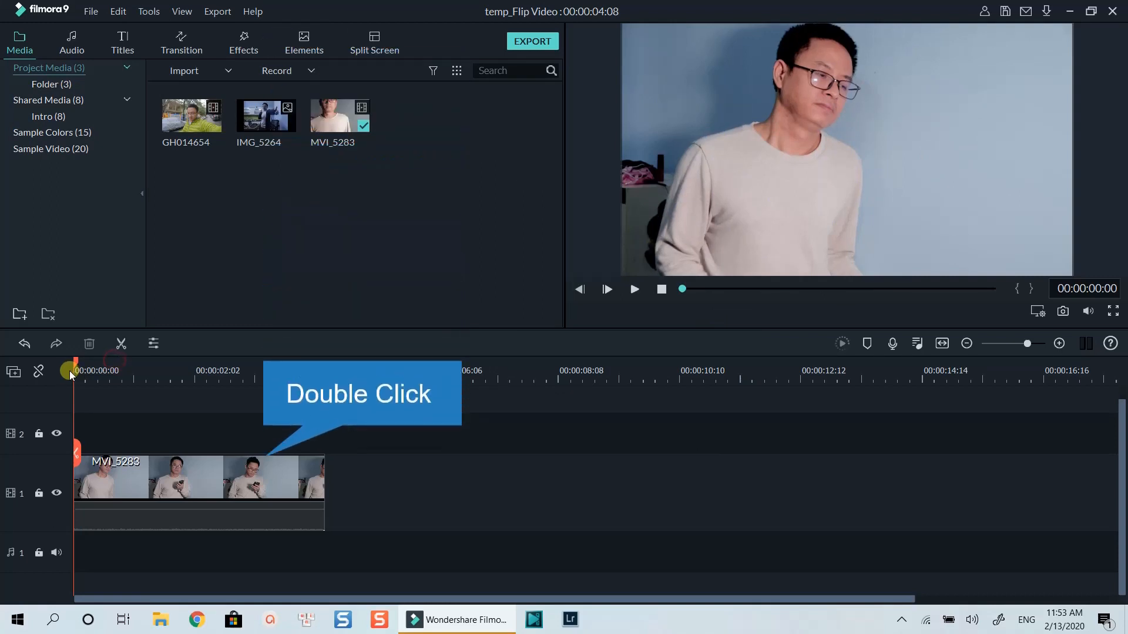
pyautogui.doubleClick(146, 483)
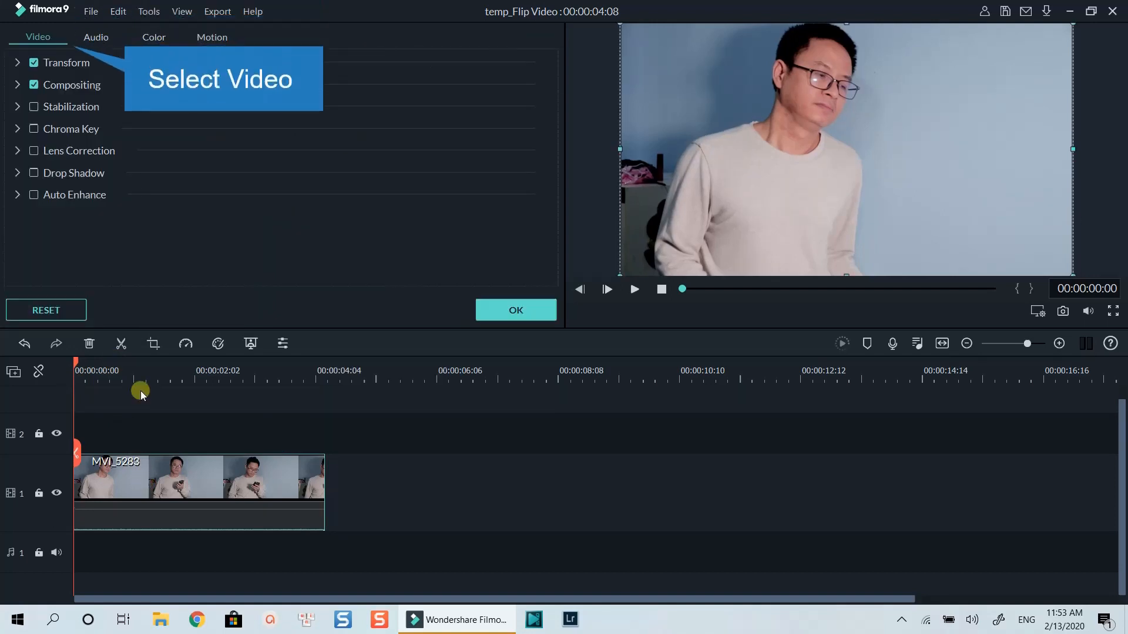
pyautogui.click(17, 62)
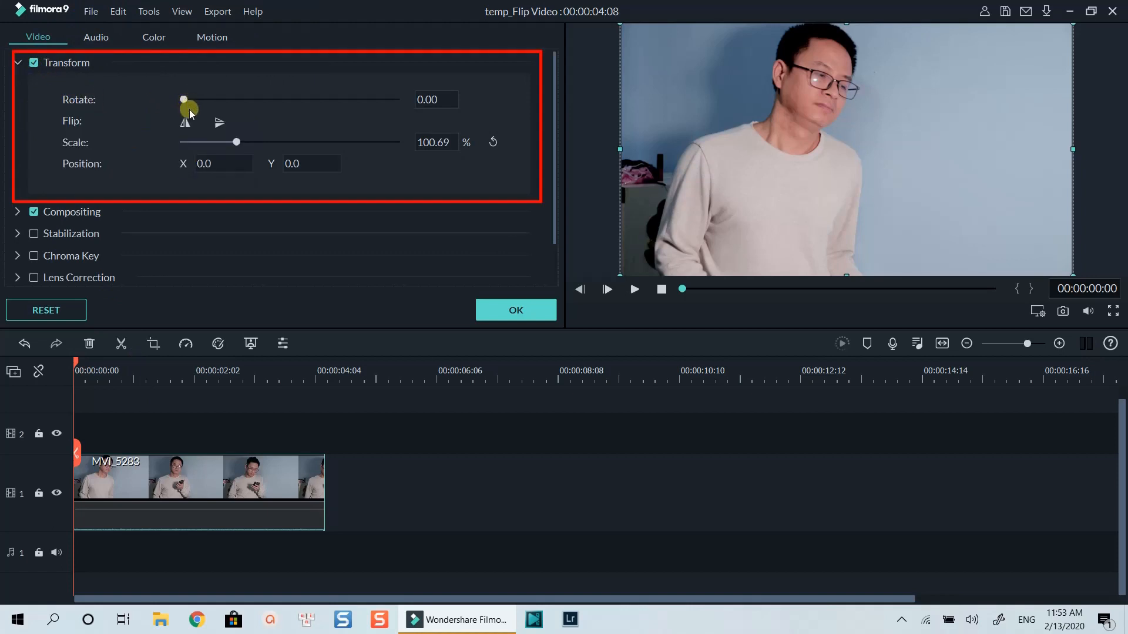
# Step: Try flipping the MVI_5283 clip horizontally and vertically, and revert both flips
pyautogui.click(184, 121)
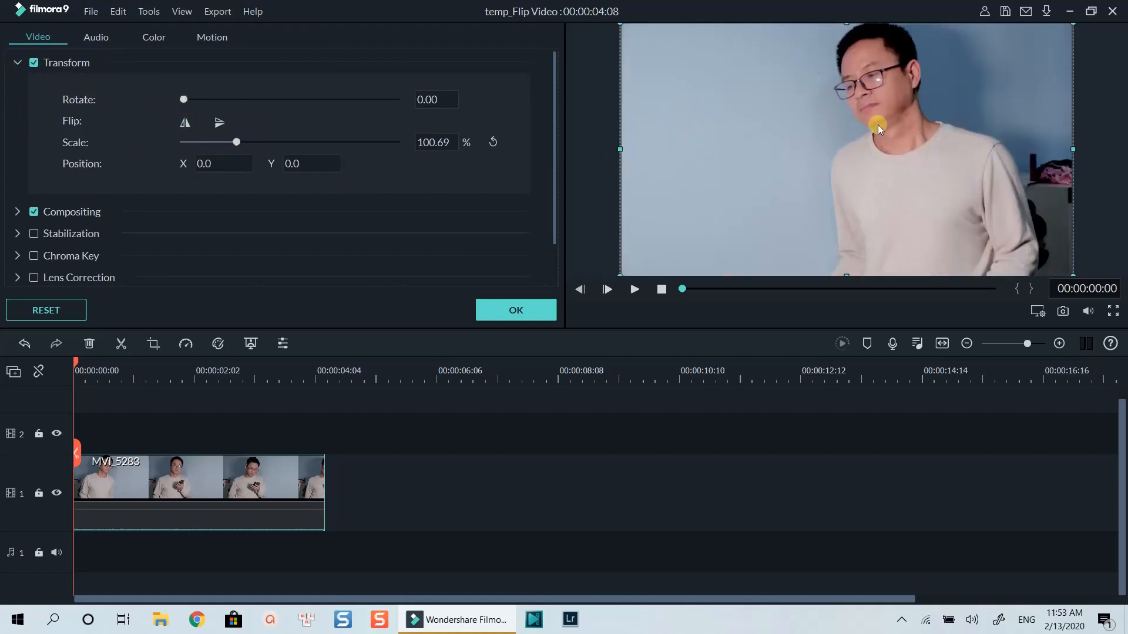
pyautogui.click(218, 121)
pyautogui.click(219, 121)
pyautogui.click(185, 122)
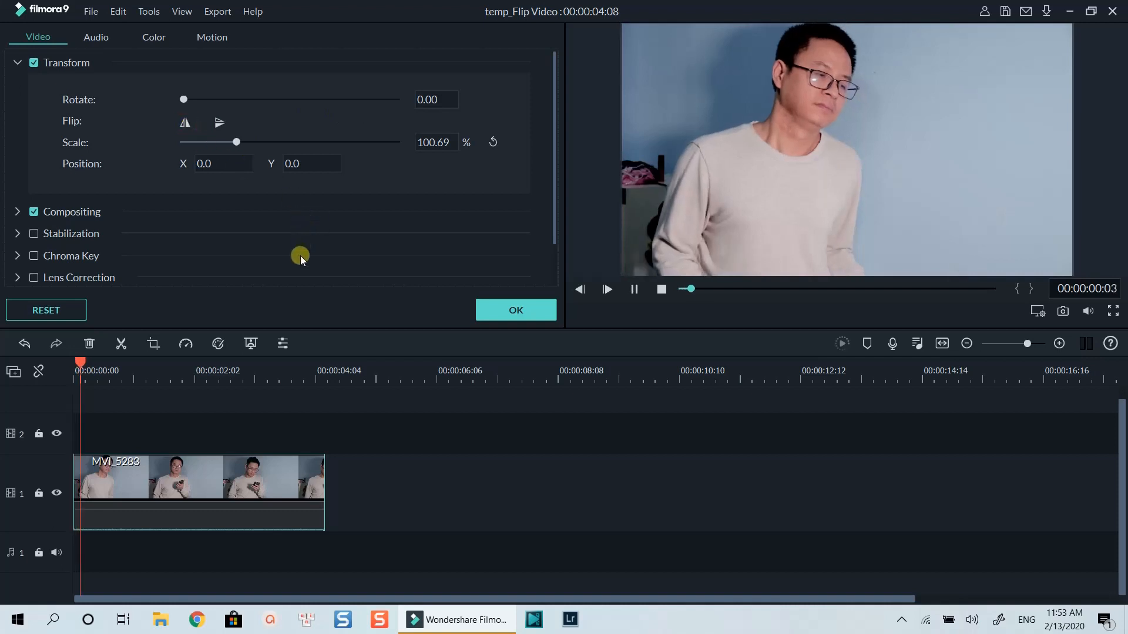
# Step: Set the MVI_5283 clip's rotation to 270 degrees and rotate it freehand in the preview
pyautogui.moveTo(185, 99); pyautogui.dragTo(210, 100)
pyautogui.click(432, 98)
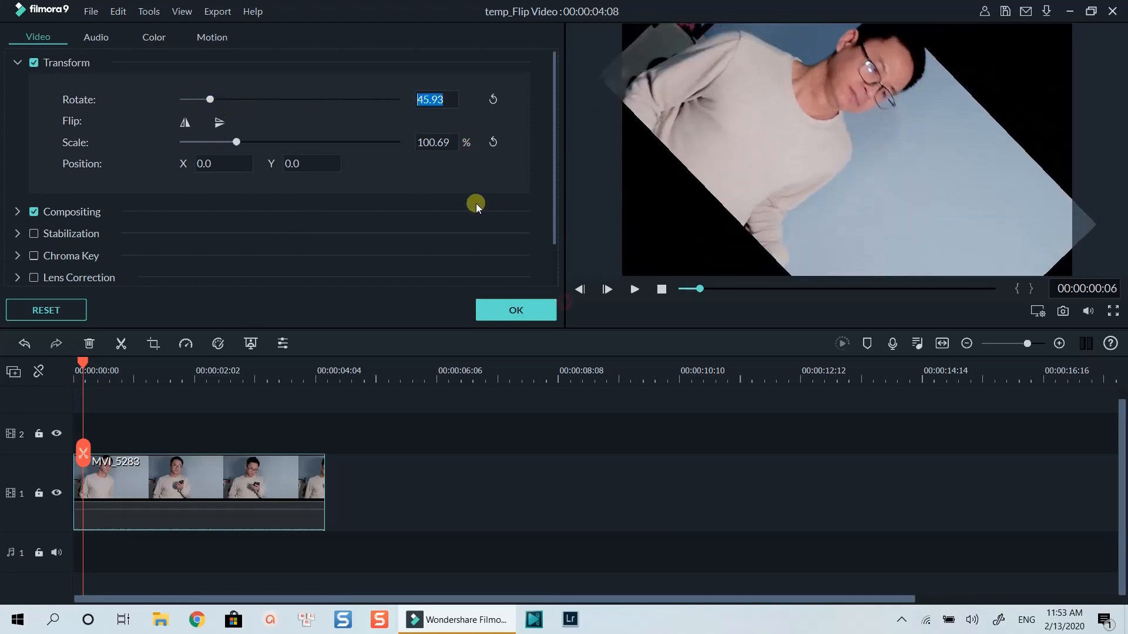
pyautogui.write('270')
pyautogui.press('Return')
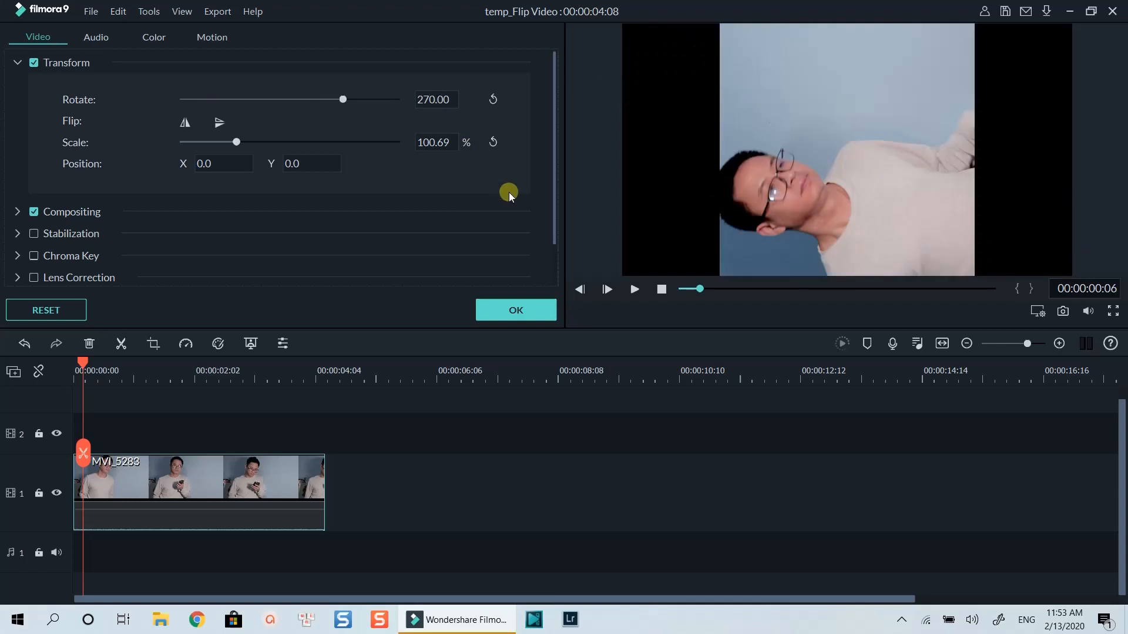
pyautogui.click(879, 157)
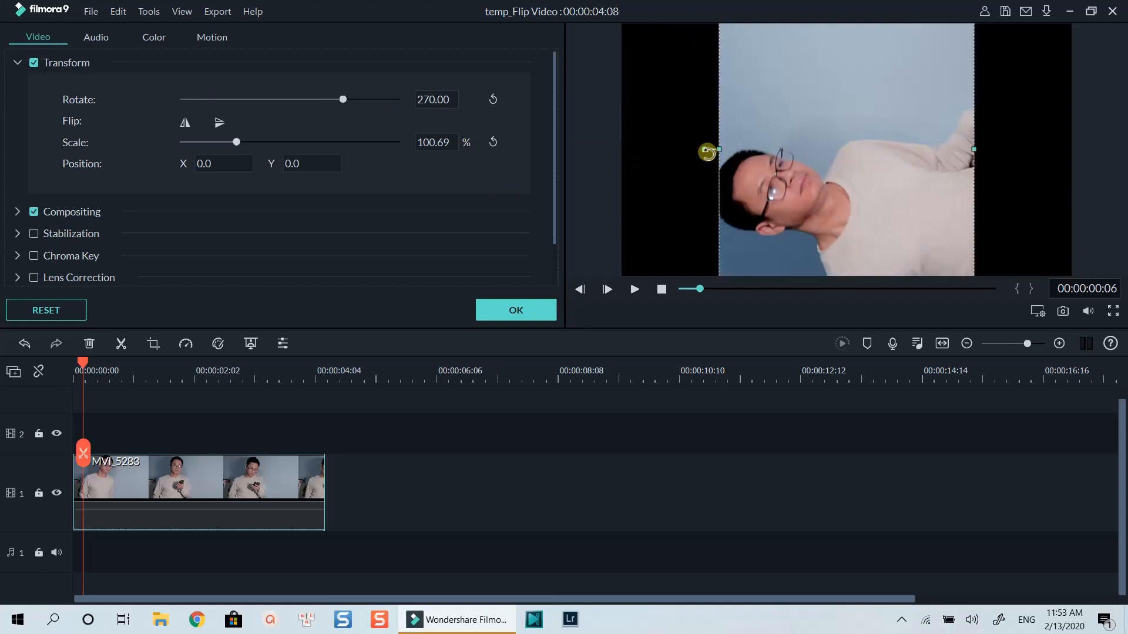
pyautogui.moveTo(722, 135); pyautogui.dragTo(838, 121)
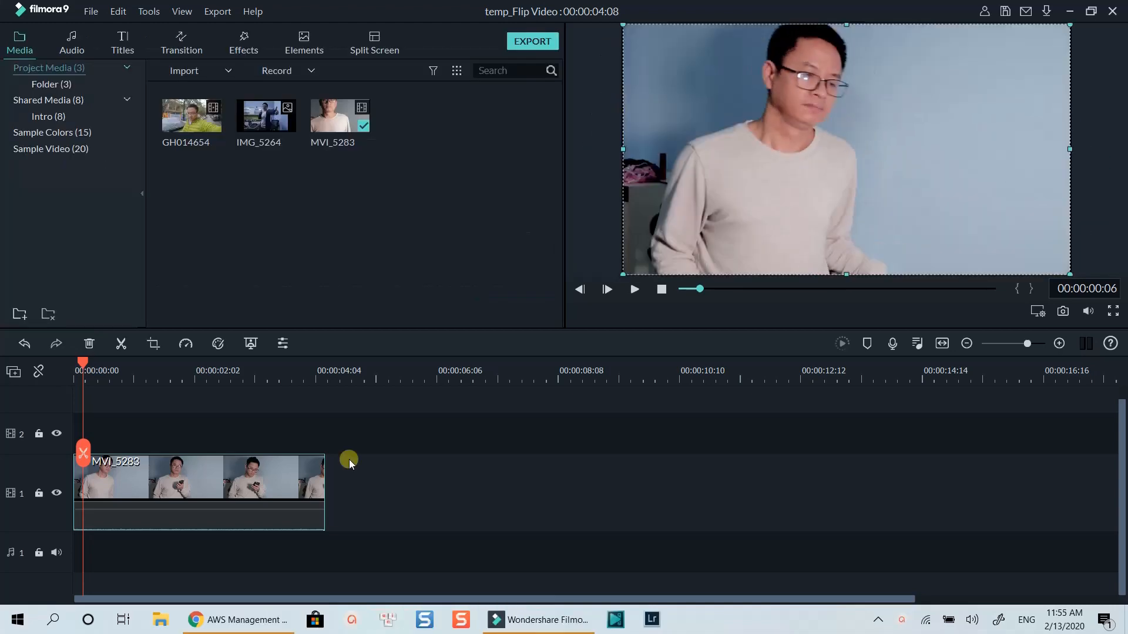
# Step: Rotate the MVI_5283 clip on the timeline 90 degrees clockwise
pyautogui.click(246, 474)
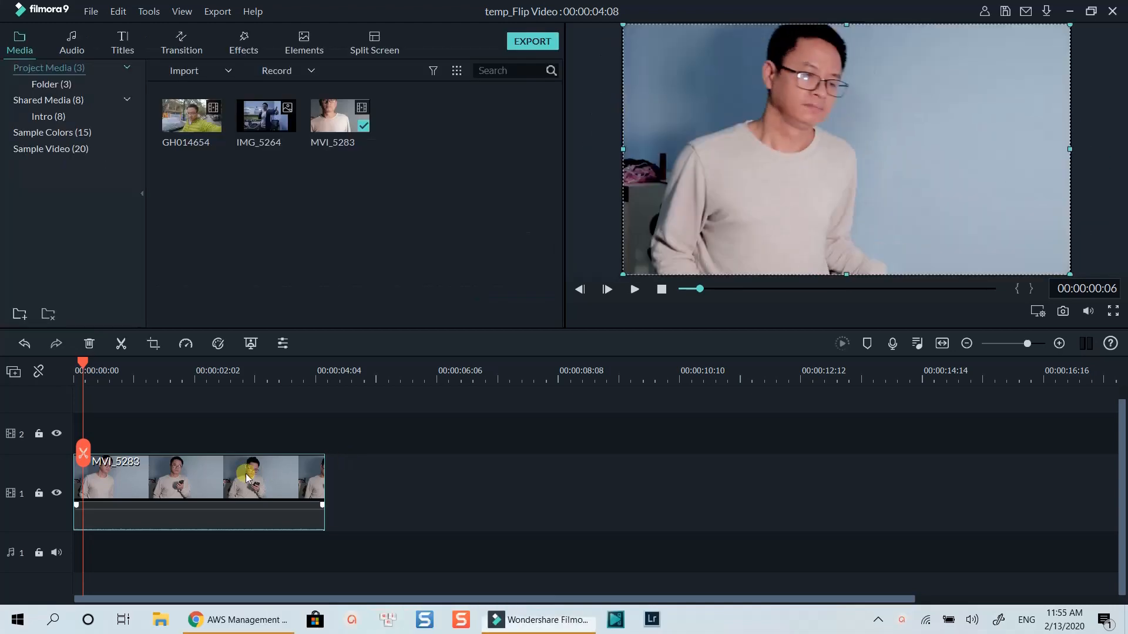
pyautogui.rightClick(241, 480)
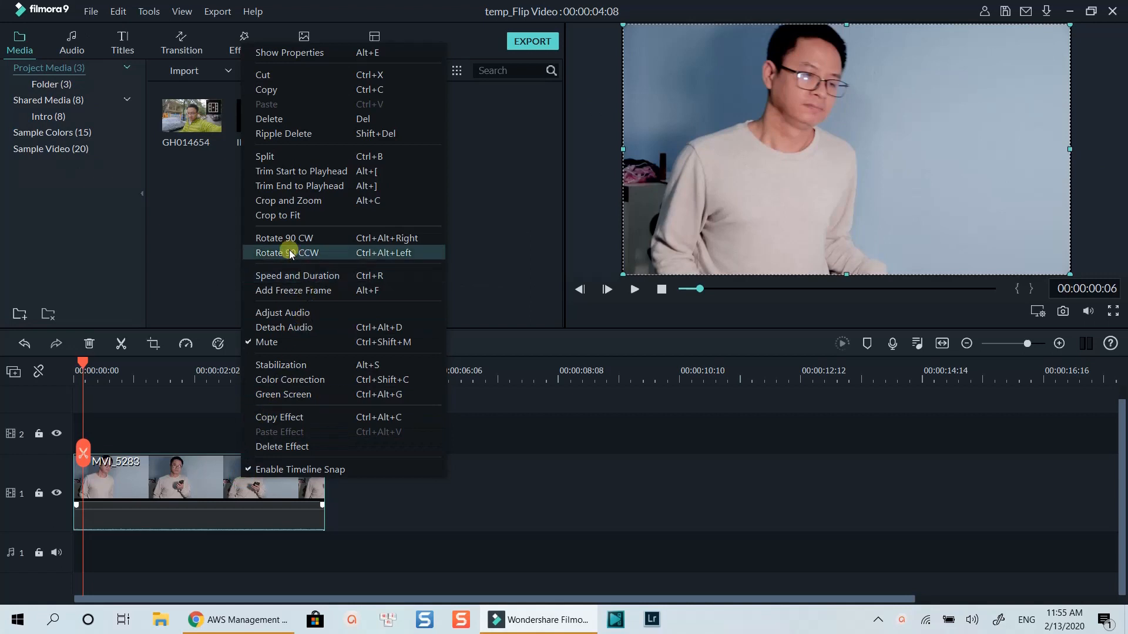
pyautogui.click(308, 238)
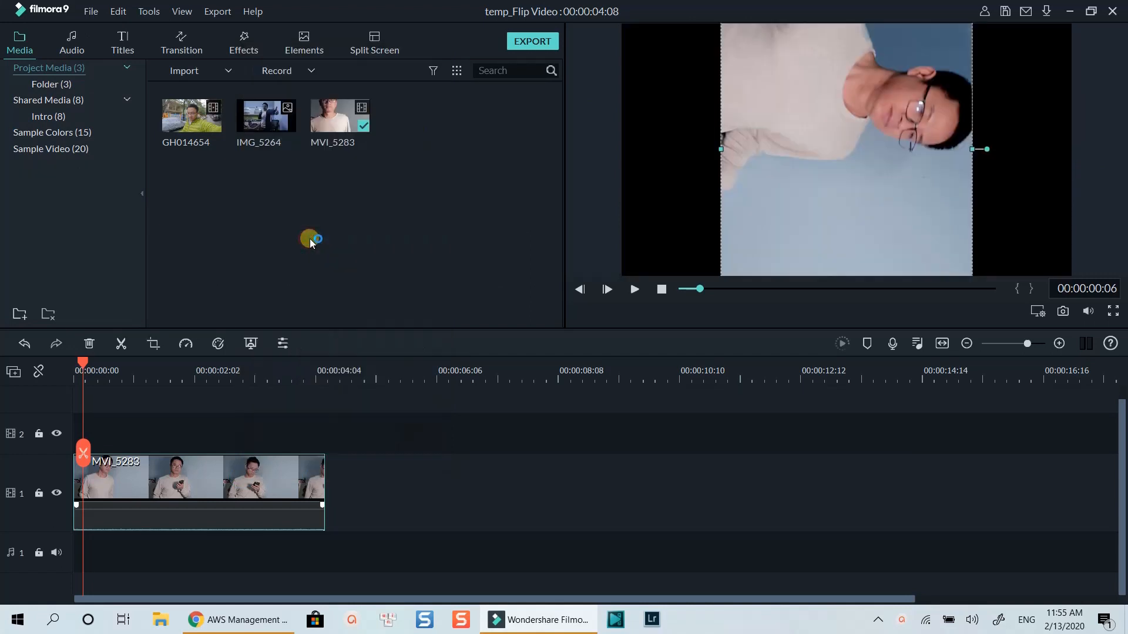
pyautogui.rightClick(270, 482)
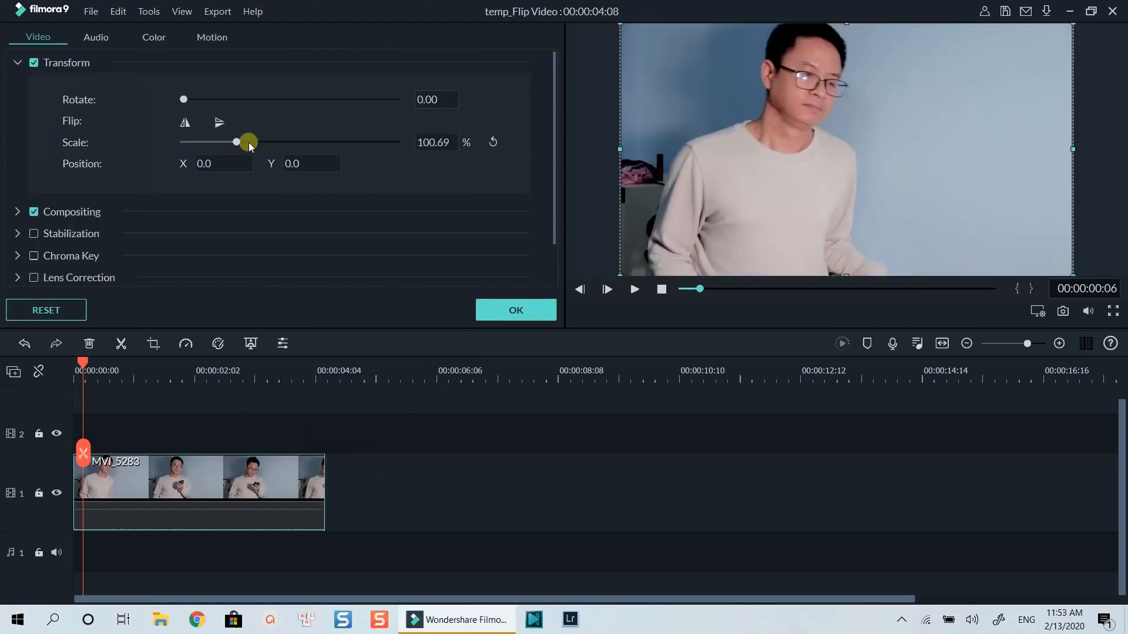
# Step: Set the MVI_5283 clip's scale to 30%, enlarge it to about 99% and apply the settings
pyautogui.doubleClick(436, 144)
pyautogui.write('30')
pyautogui.press('Return')
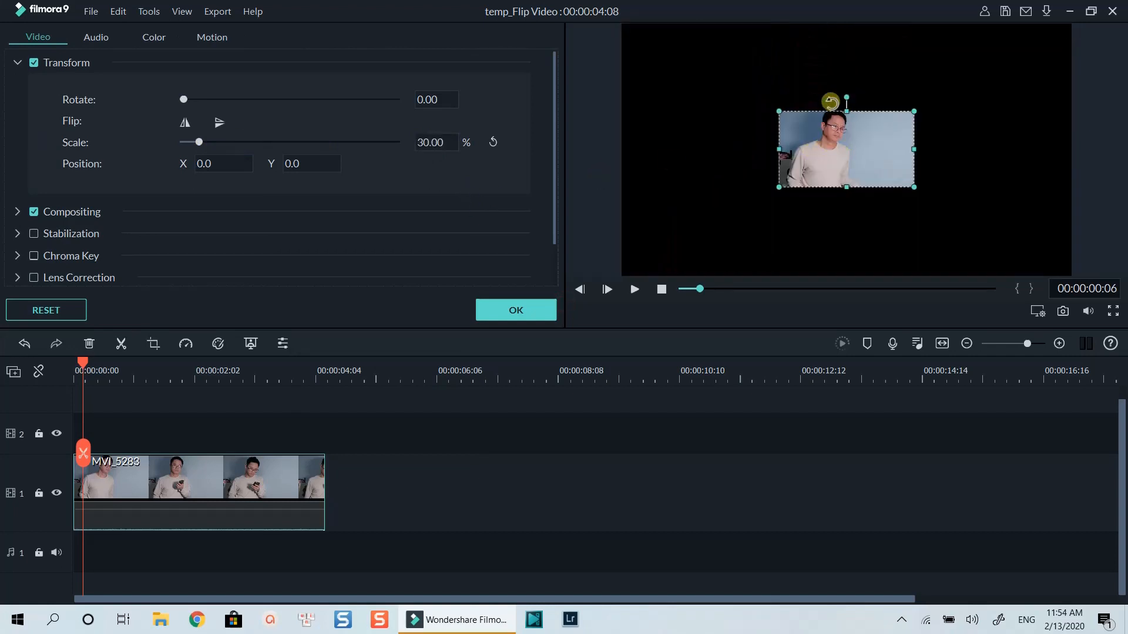
pyautogui.moveTo(199, 142); pyautogui.dragTo(238, 147)
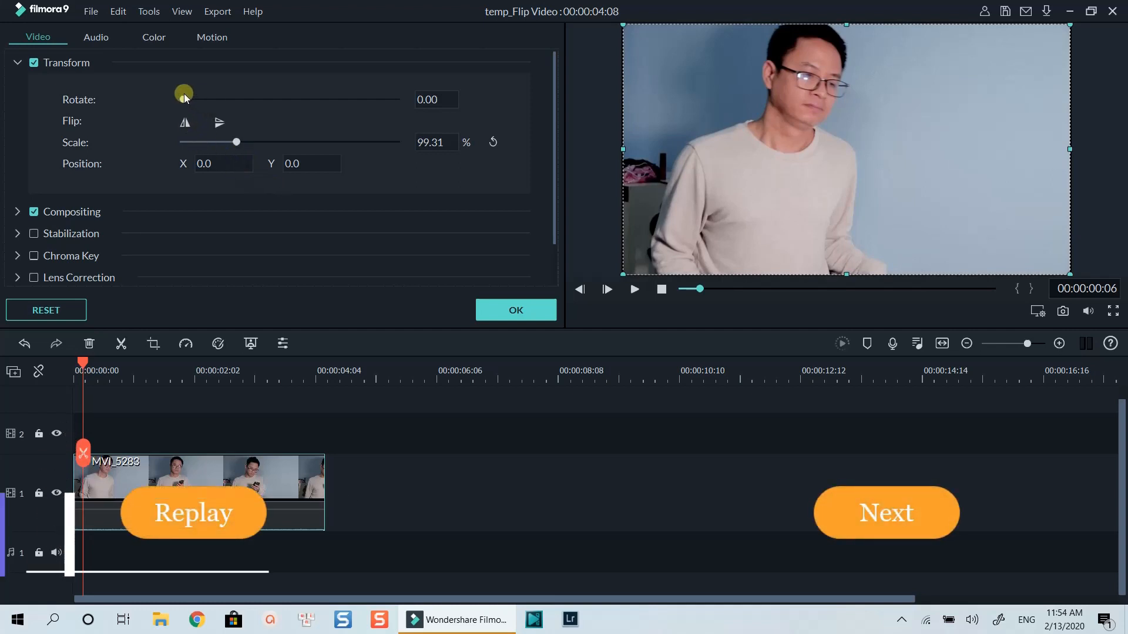
pyautogui.click(506, 312)
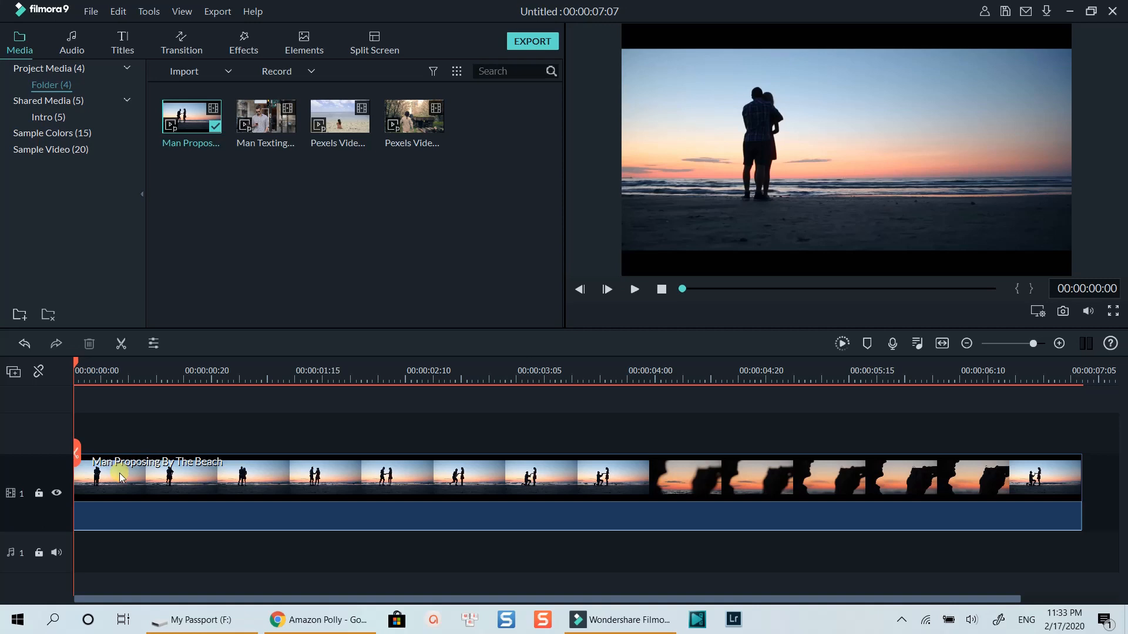
# Step: Set a 16:9 crop frame of 810 x 456 on the Man Proposing By The Beach clip and place it over the couple
pyautogui.click(122, 476)
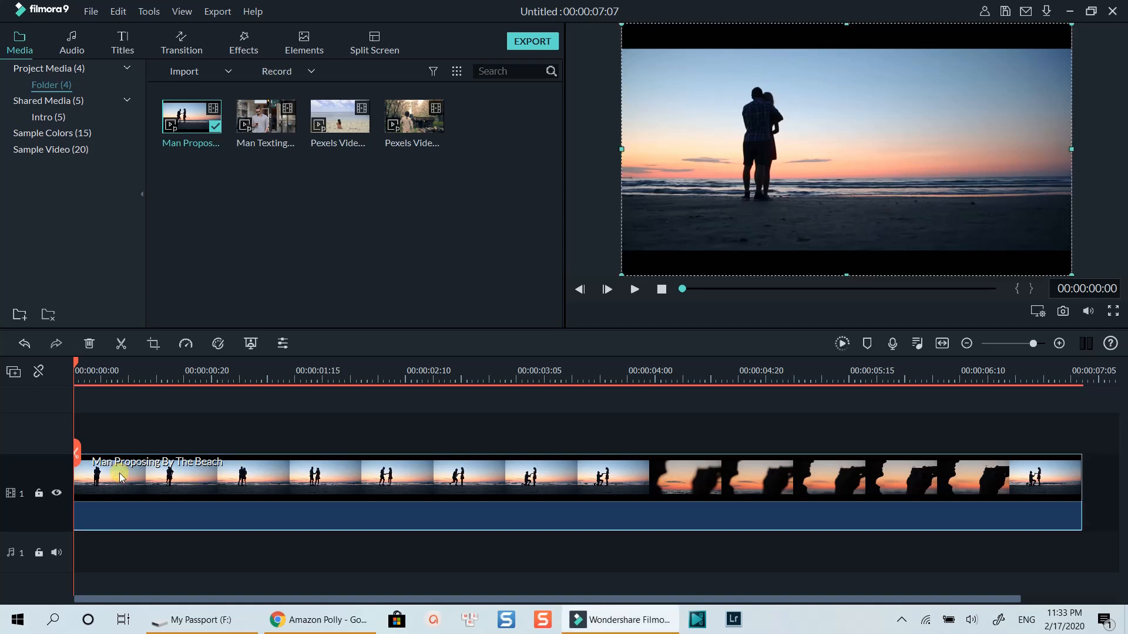
pyautogui.click(155, 344)
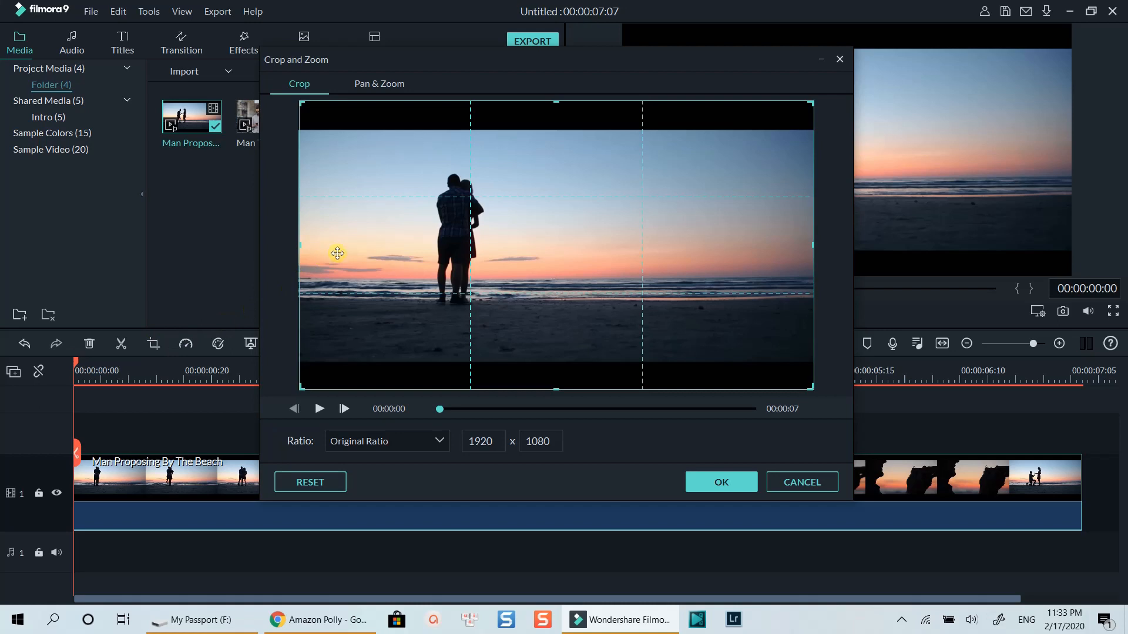
pyautogui.click(396, 440)
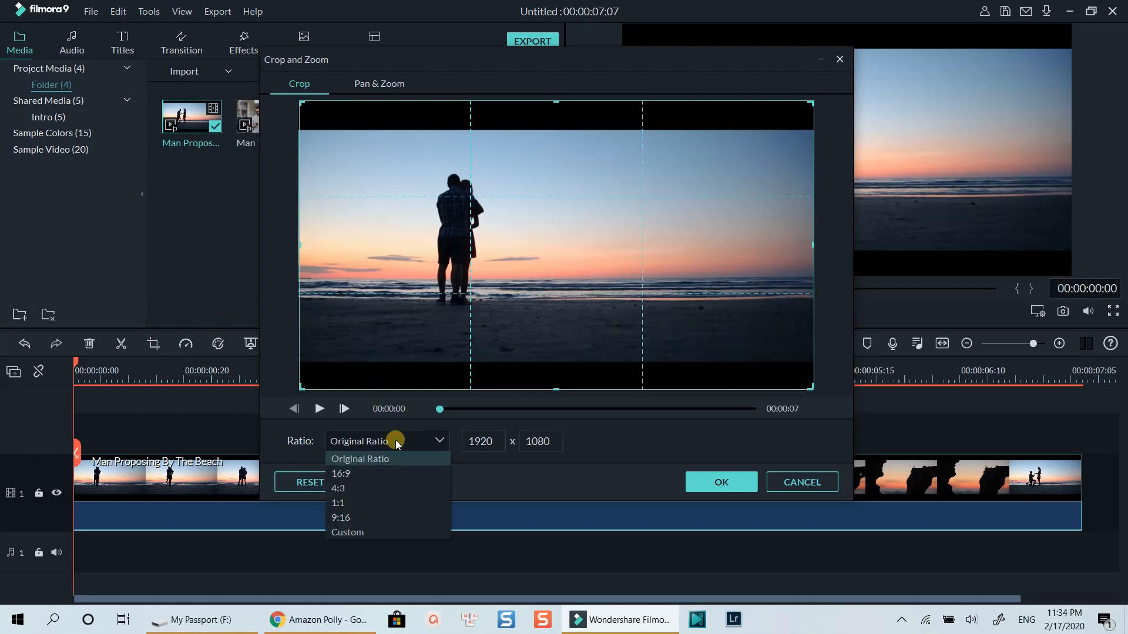
pyautogui.click(346, 473)
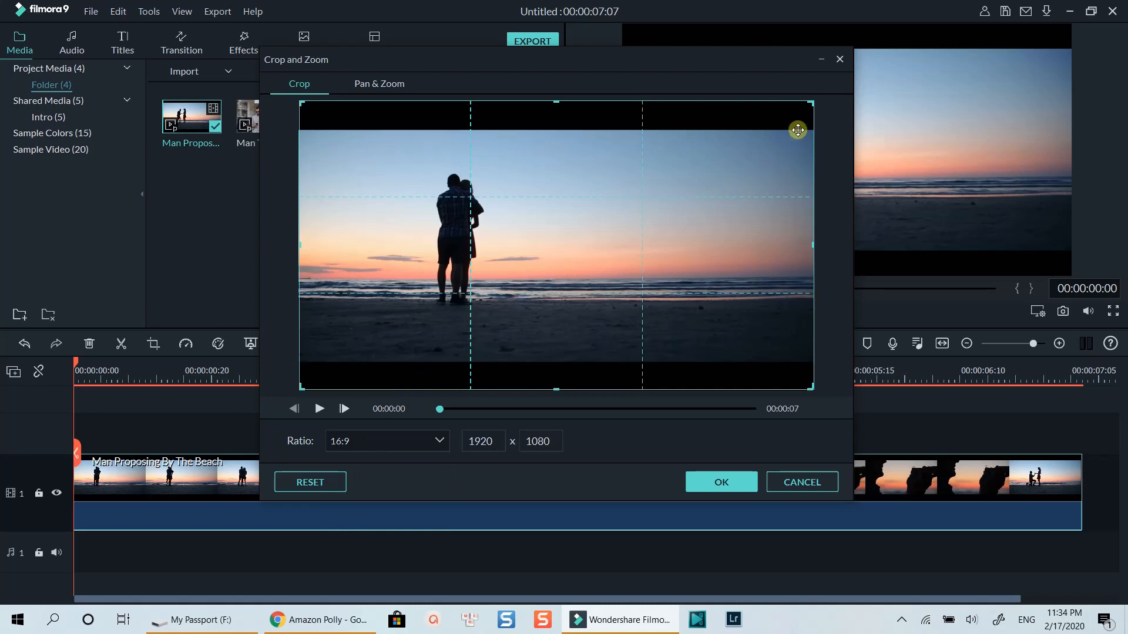
pyautogui.moveTo(813, 102); pyautogui.dragTo(515, 249)
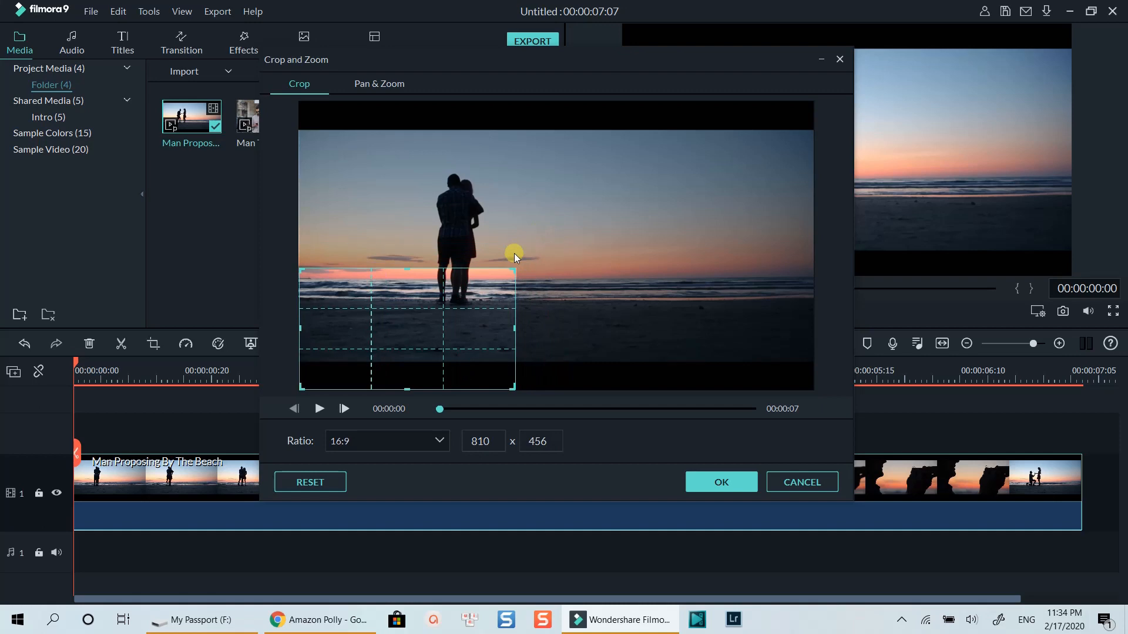
pyautogui.moveTo(405, 338); pyautogui.dragTo(441, 228)
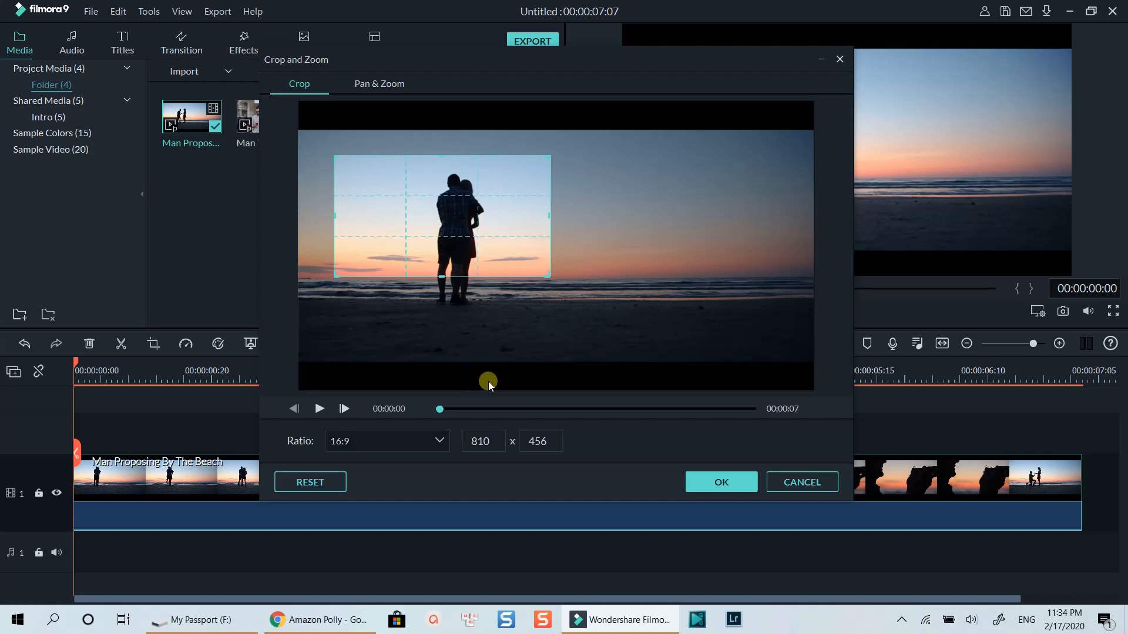
# Step: Preview the cropped area of the clip and apply the crop
pyautogui.click(319, 409)
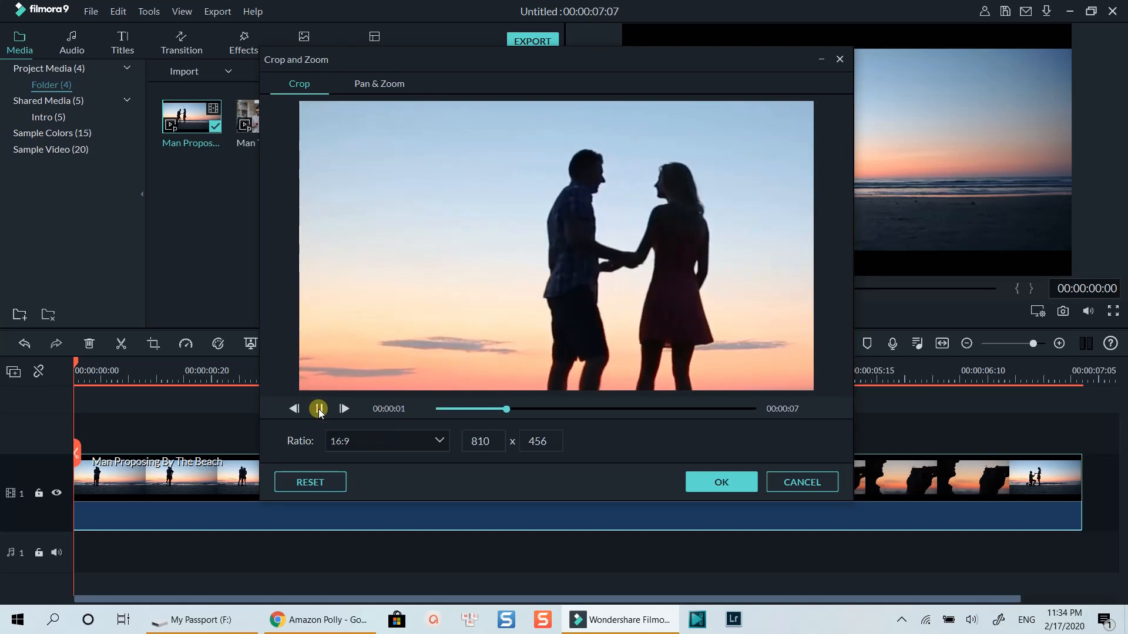
pyautogui.click(318, 409)
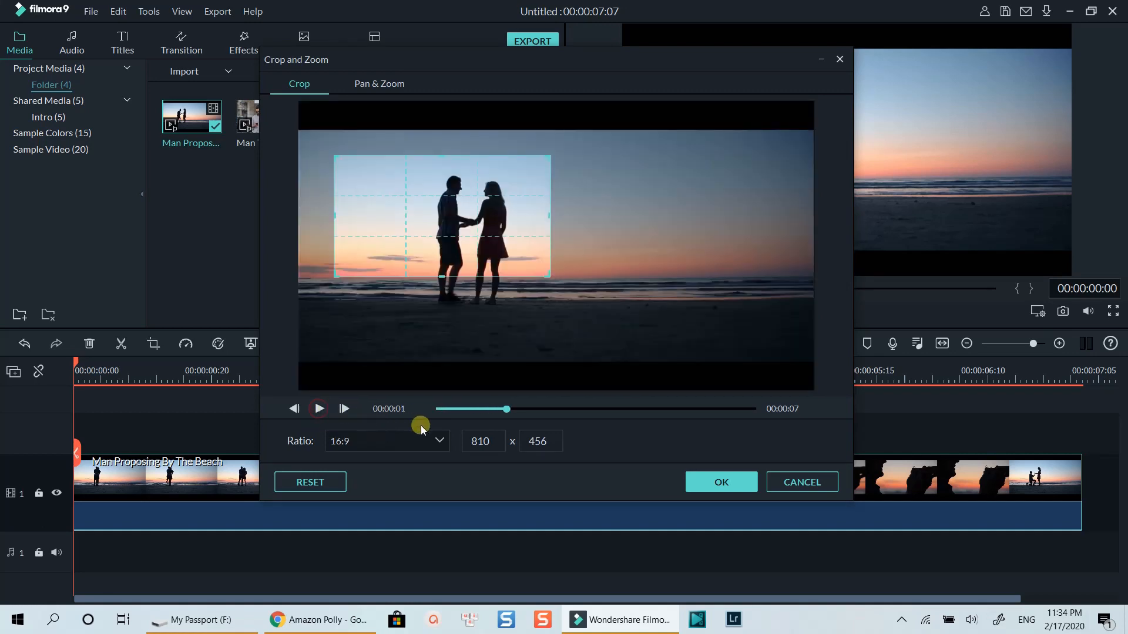
pyautogui.click(721, 486)
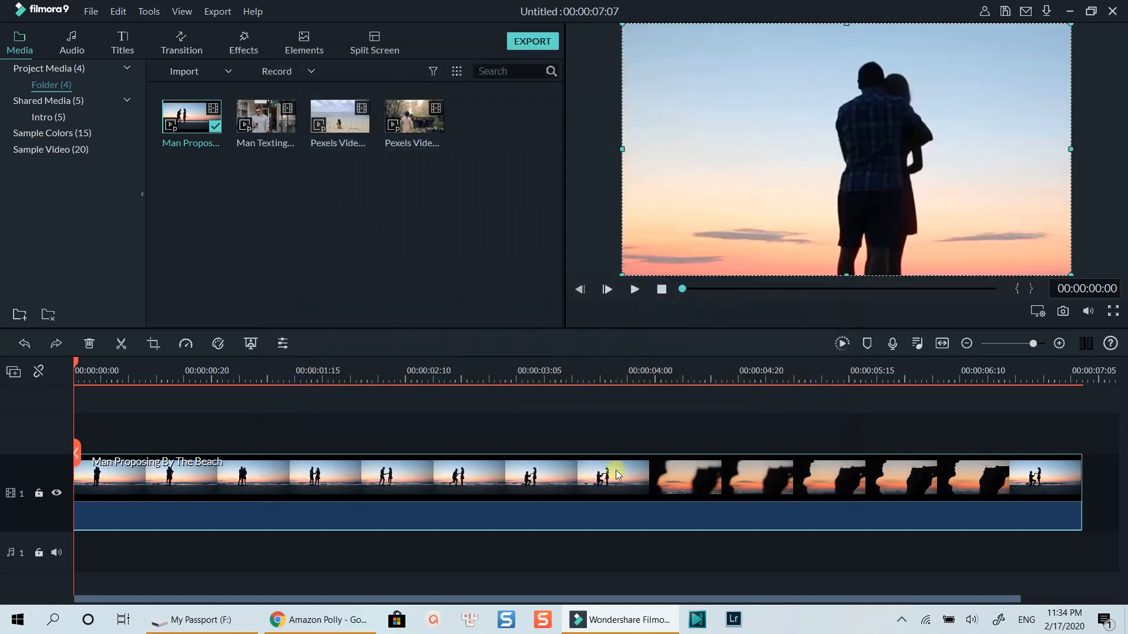
# Step: Play the cropped clip from the timeline and pause it at about 00:00:02:21
pyautogui.click(163, 430)
pyautogui.press('space')
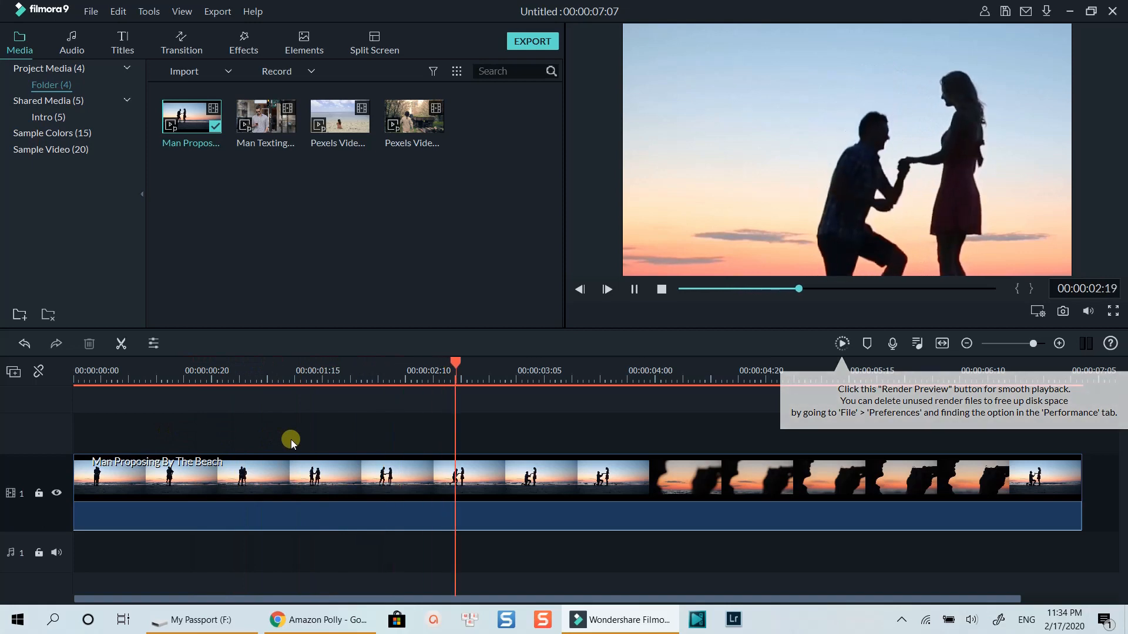
pyautogui.press('space')
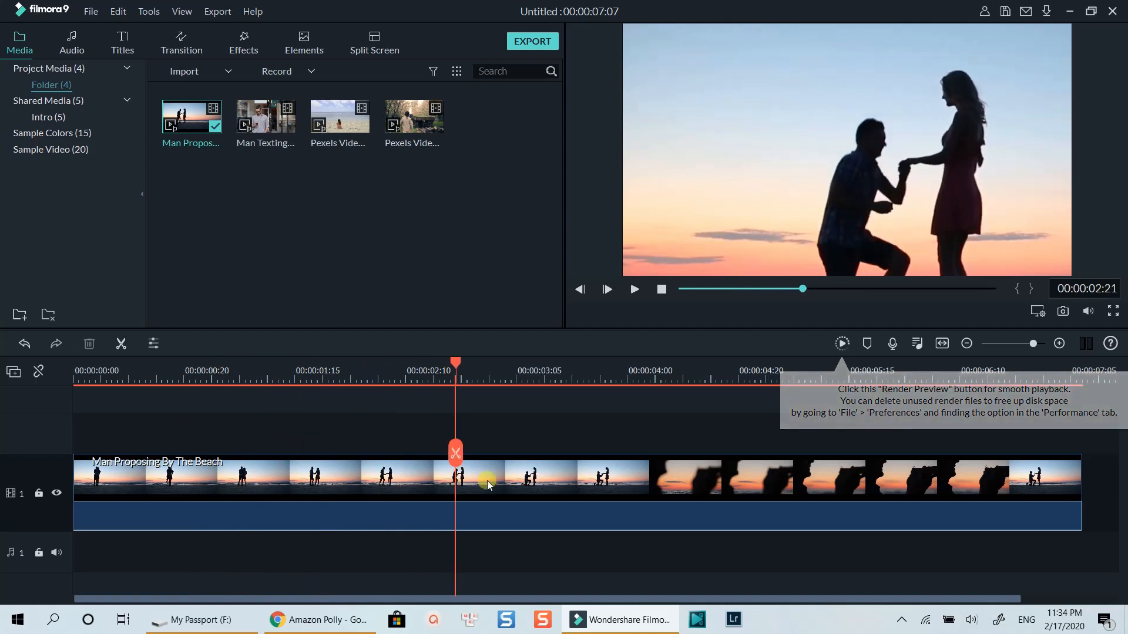
# Step: Split the Man Proposing By The Beach clip at 00:00:02:21 and move the playhead to 00:00:03:07
pyautogui.click(503, 485)
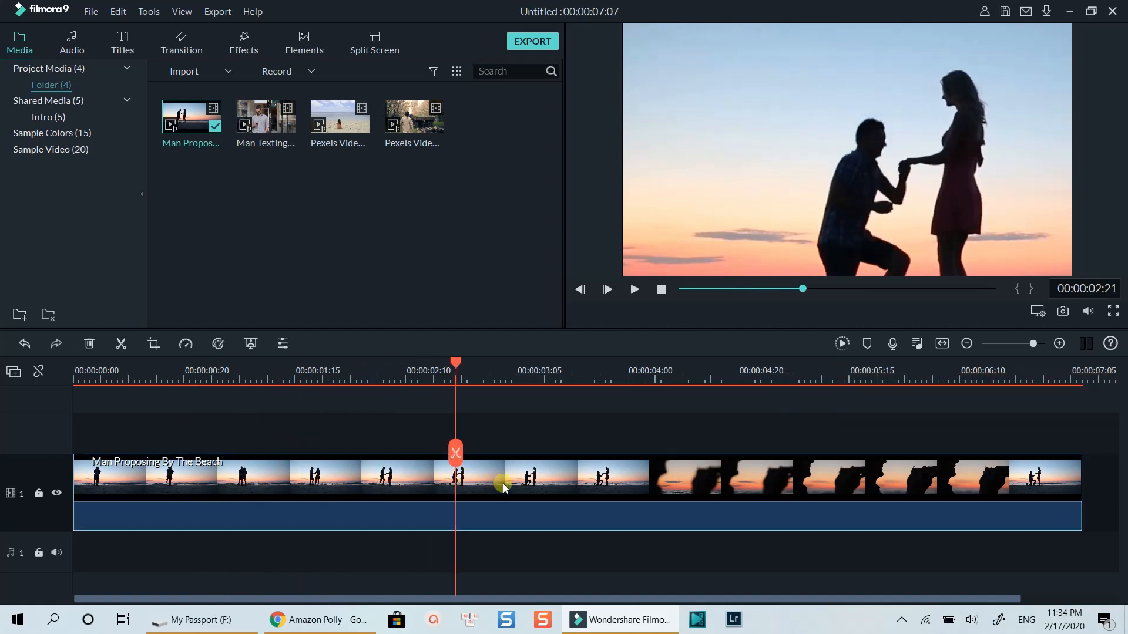
pyautogui.click(456, 453)
pyautogui.click(528, 371)
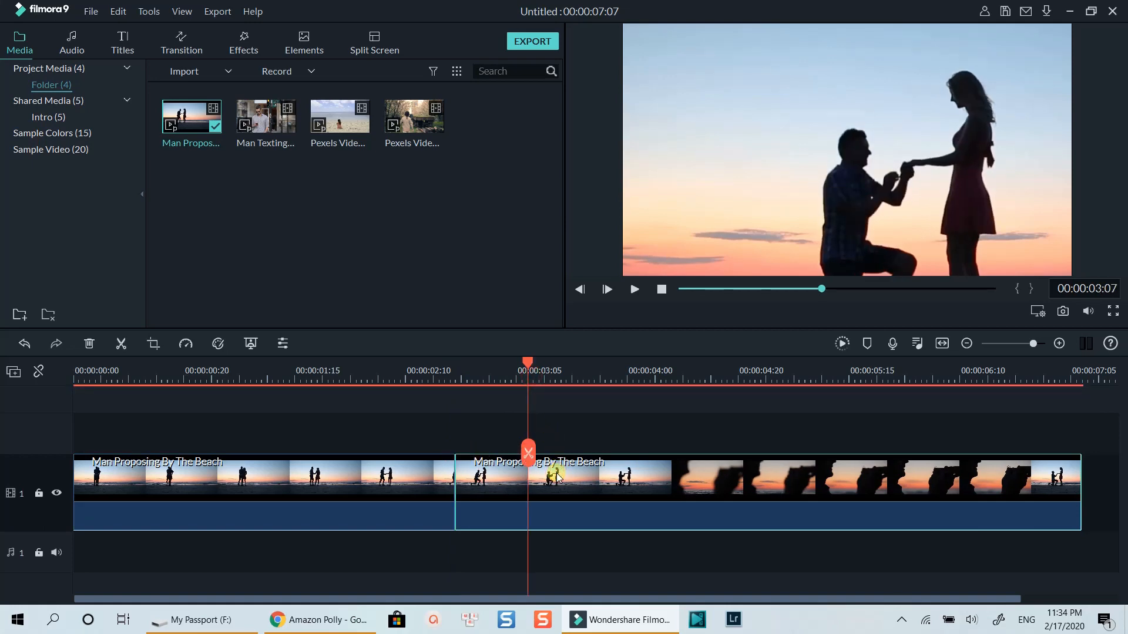
# Step: Enlarge the second beach clip part's 16:9 crop frame to the full 1920 x 1080 picture and apply the crop
pyautogui.click(153, 345)
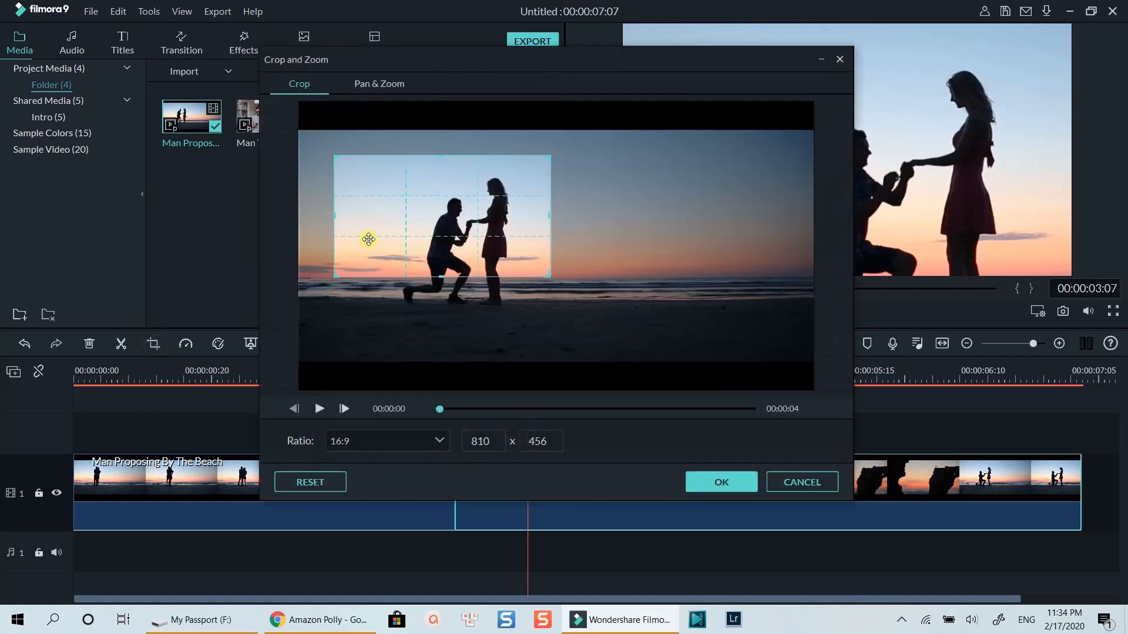
pyautogui.moveTo(334, 159); pyautogui.dragTo(296, 133)
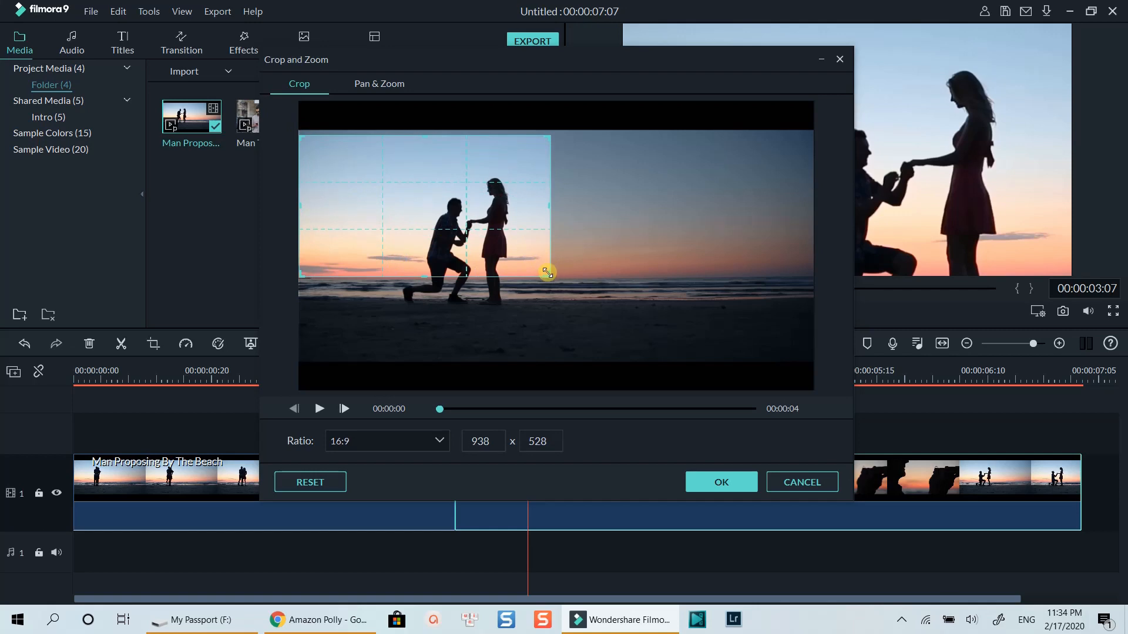
pyautogui.moveTo(546, 273); pyautogui.dragTo(838, 394)
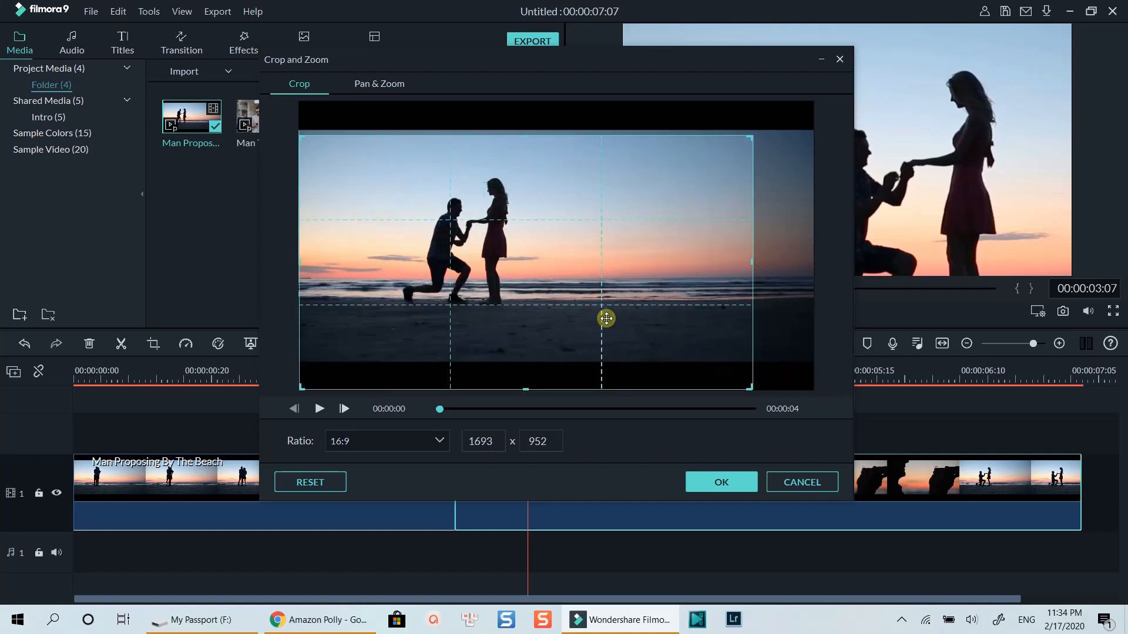
pyautogui.moveTo(605, 320); pyautogui.dragTo(595, 273)
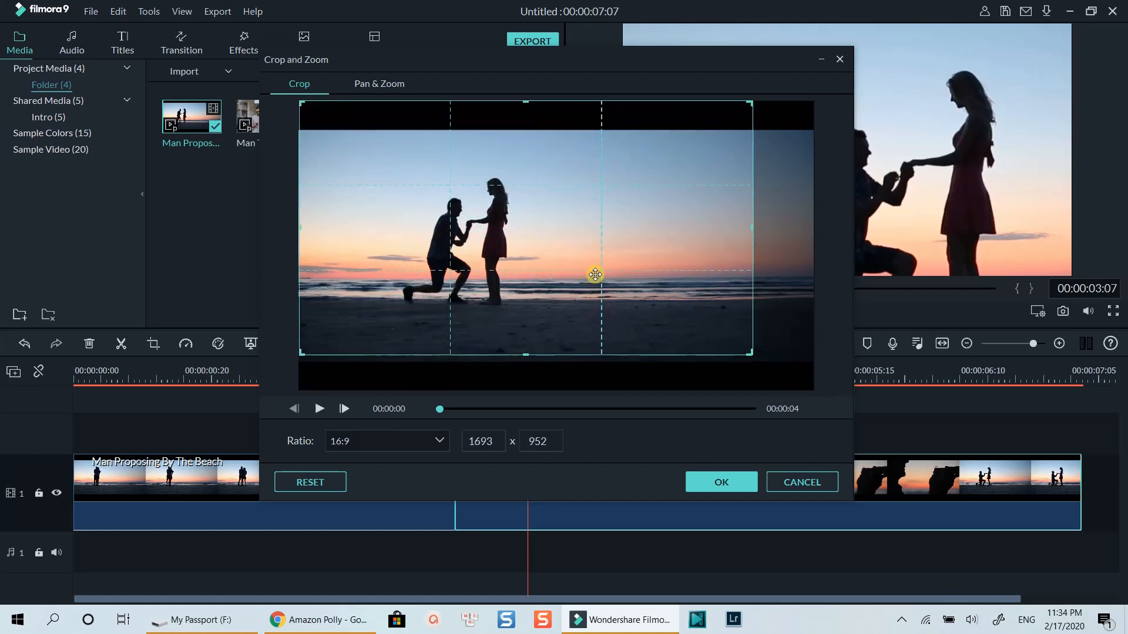
pyautogui.moveTo(751, 355); pyautogui.dragTo(813, 390)
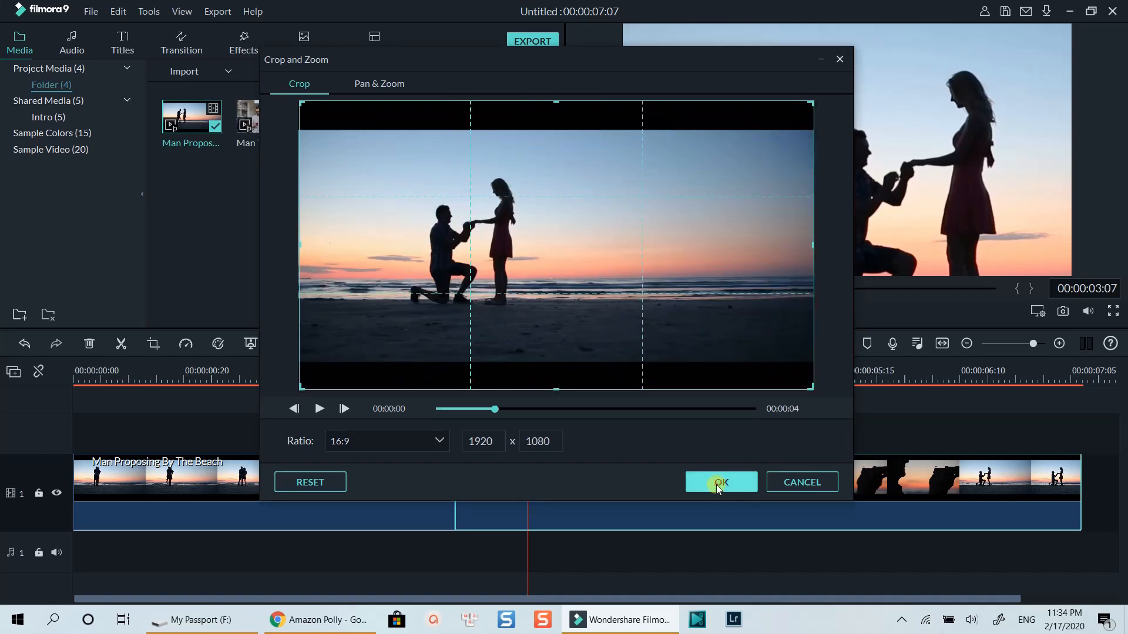
pyautogui.click(717, 481)
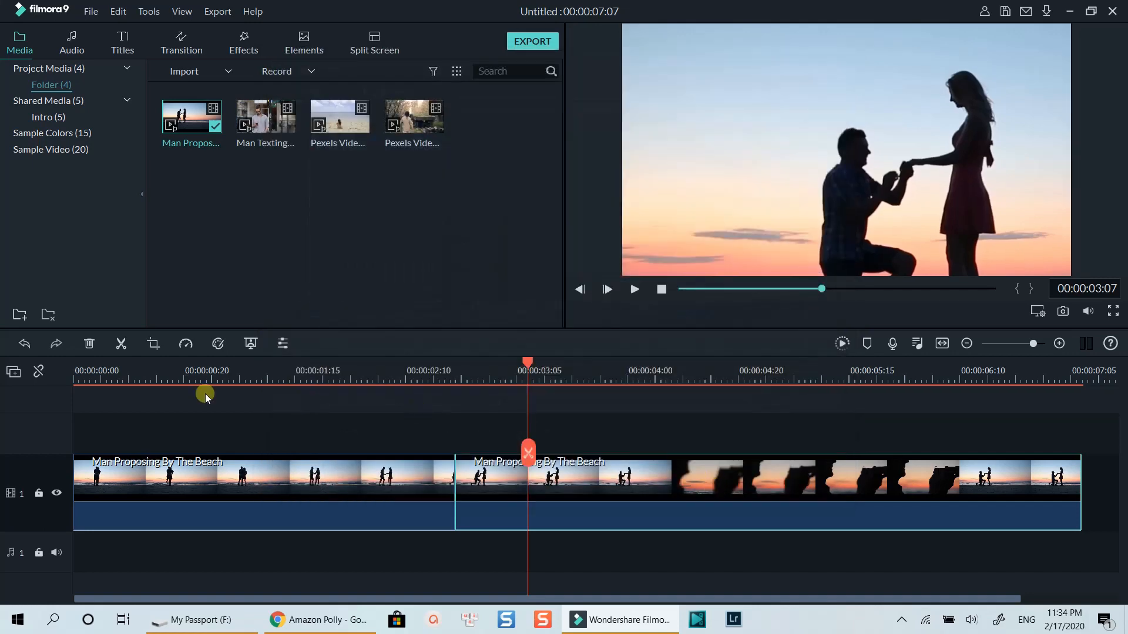
# Step: Return to the start of the timeline and play both parts of the beach clip
pyautogui.click(93, 377)
pyautogui.moveTo(91, 365); pyautogui.dragTo(66, 364)
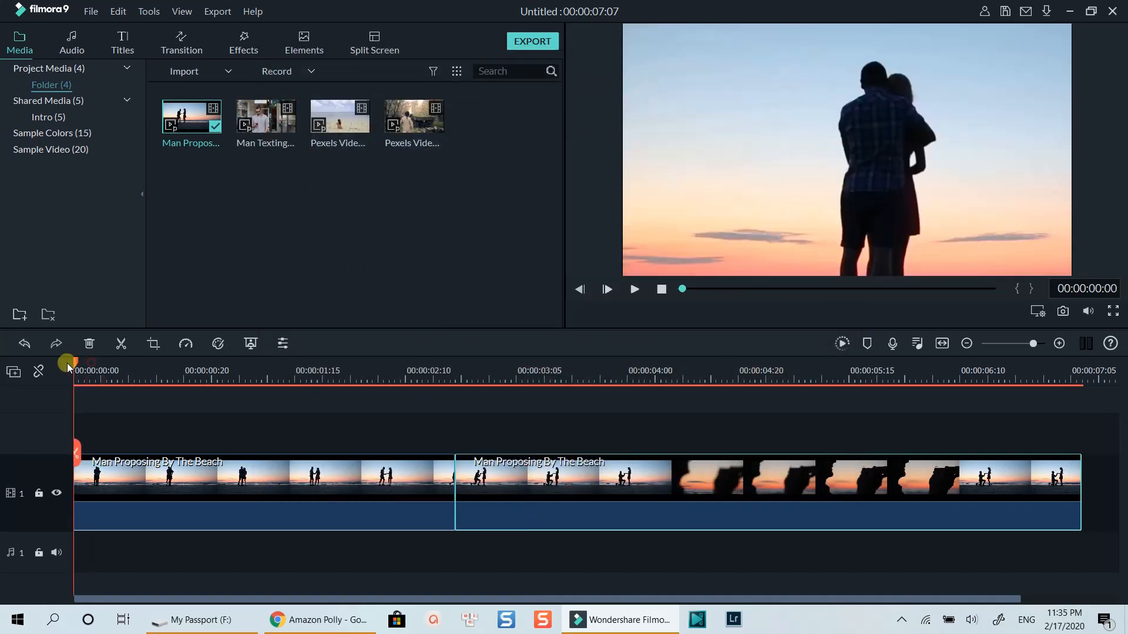
pyautogui.press('space')
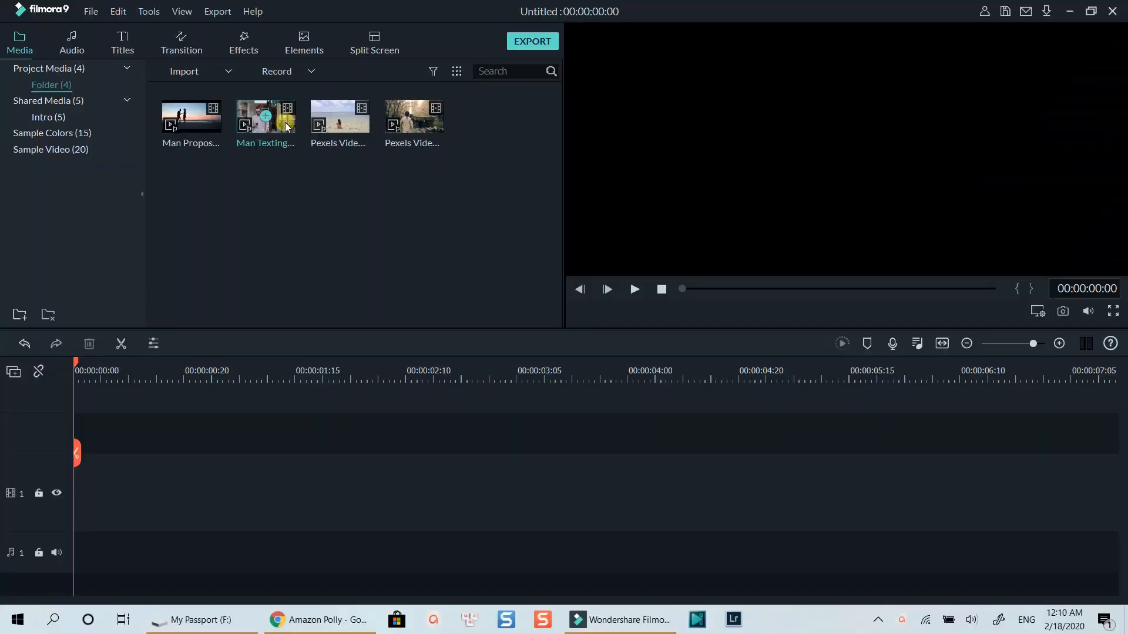
# Step: Place the Man Texting On The Street clip at the start of video track 1 and play its opening
pyautogui.moveTo(286, 127); pyautogui.dragTo(73, 485)
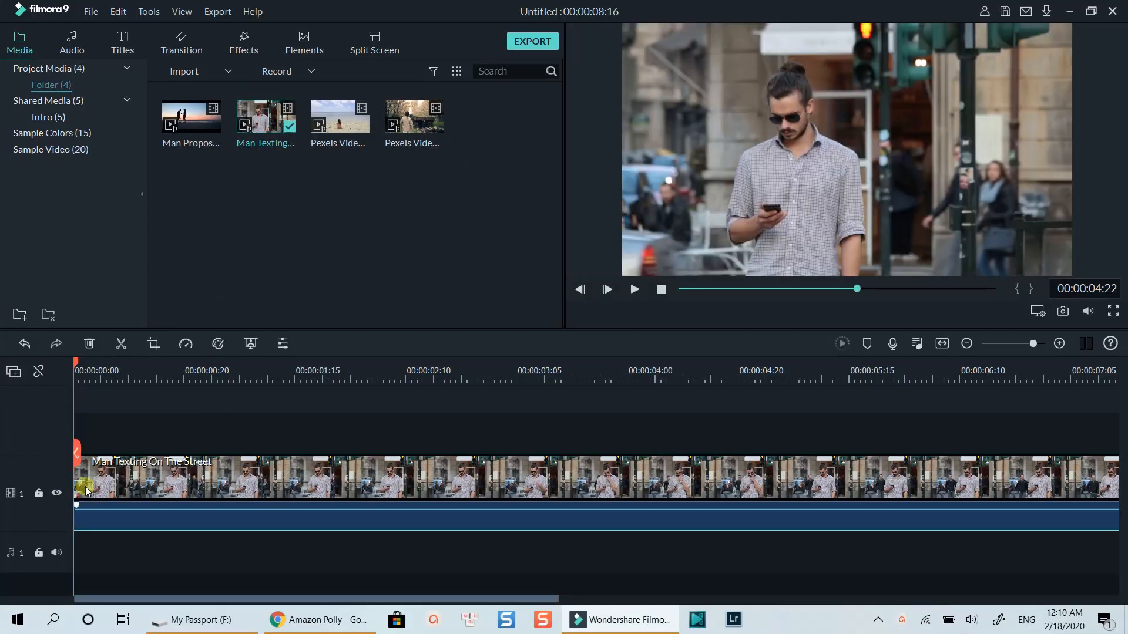
pyautogui.press('space')
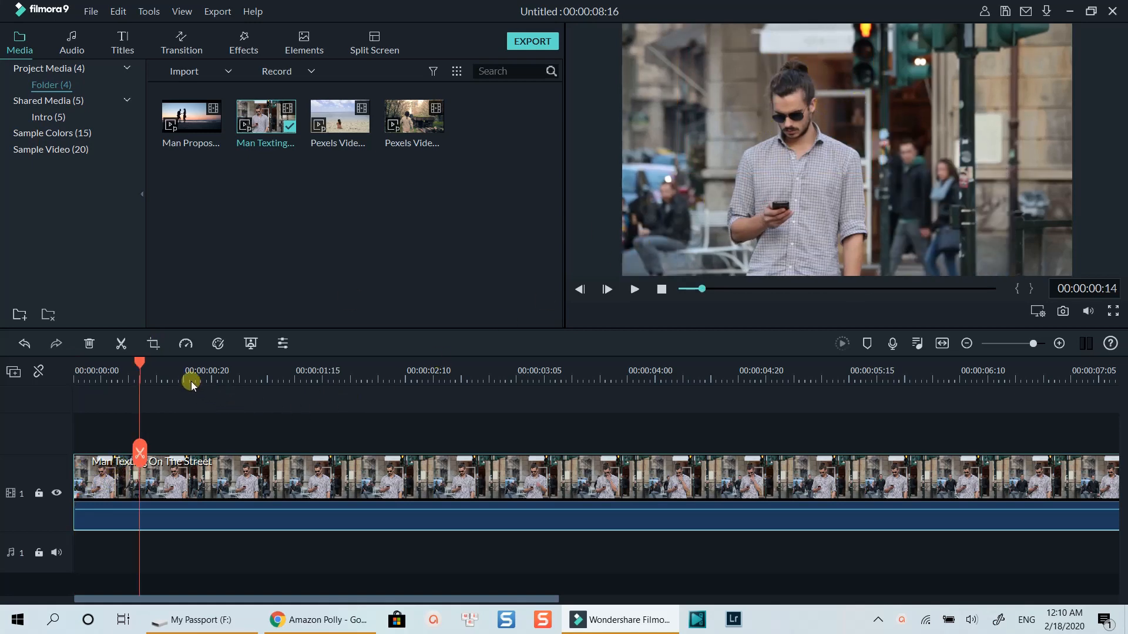
pyautogui.click(139, 364)
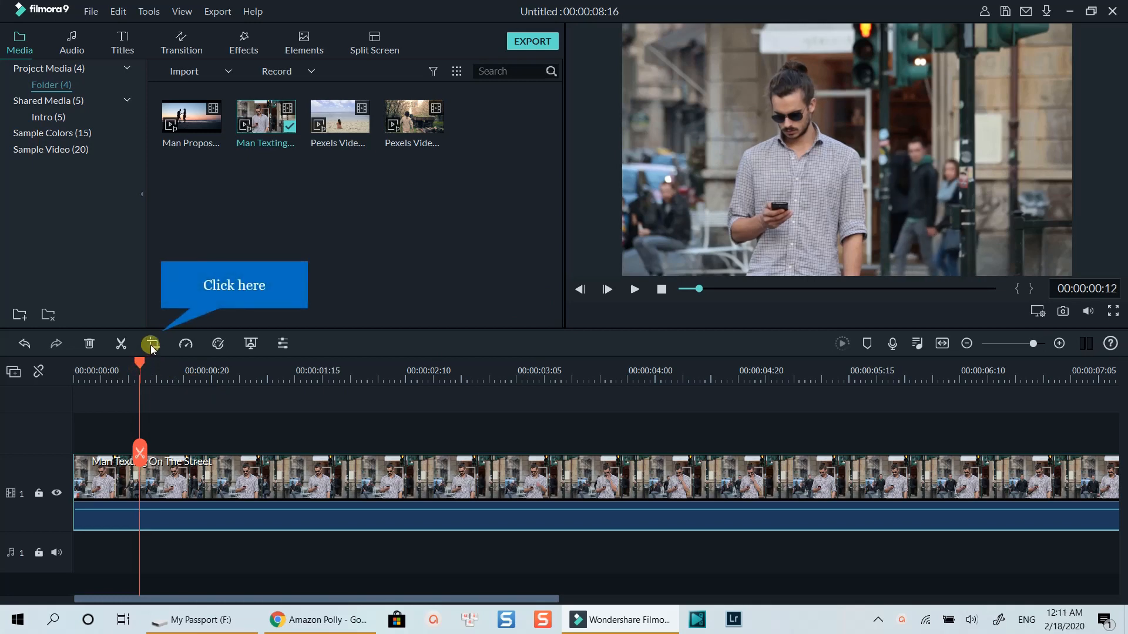
# Step: Open the Pan & Zoom settings of the Man Texting On The Street clip and set the ratio to 16:9
pyautogui.click(152, 345)
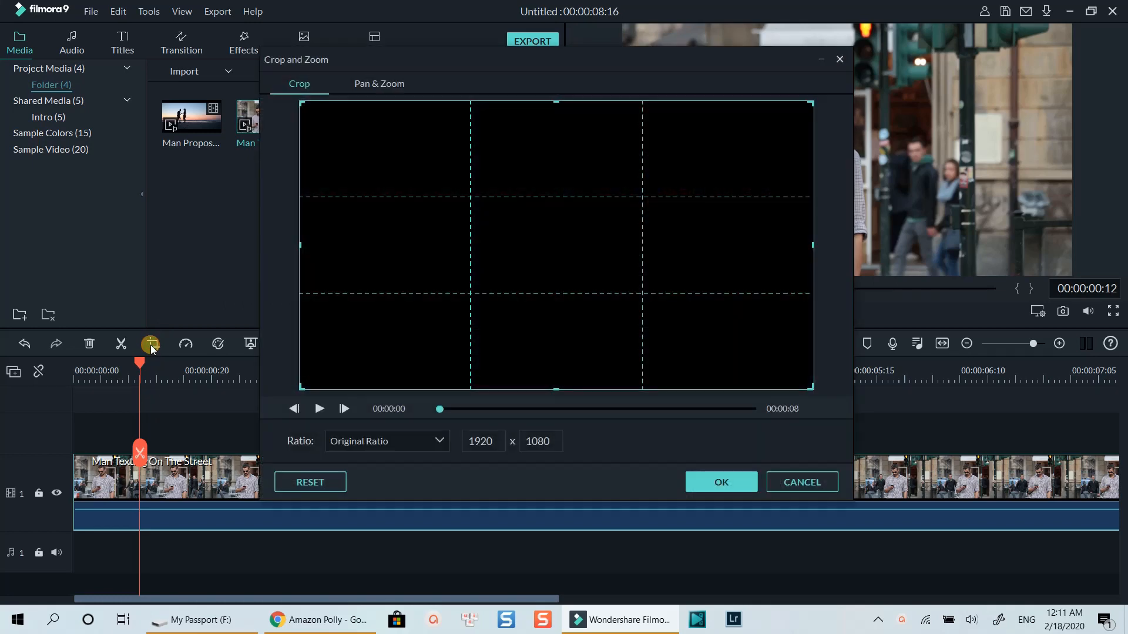
pyautogui.click(380, 85)
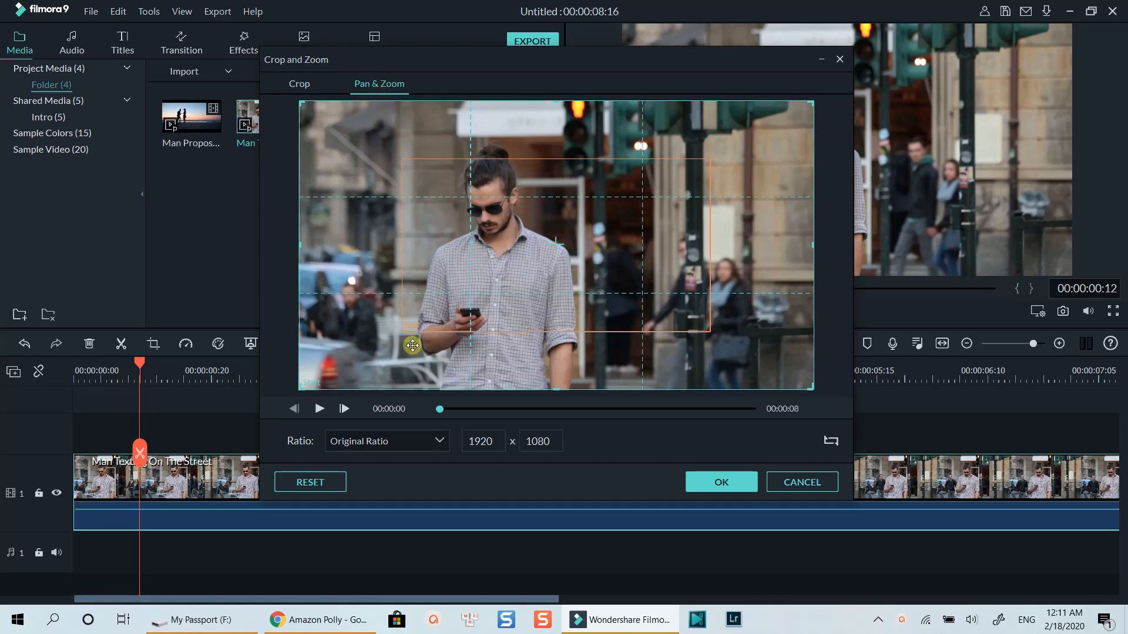
pyautogui.click(404, 445)
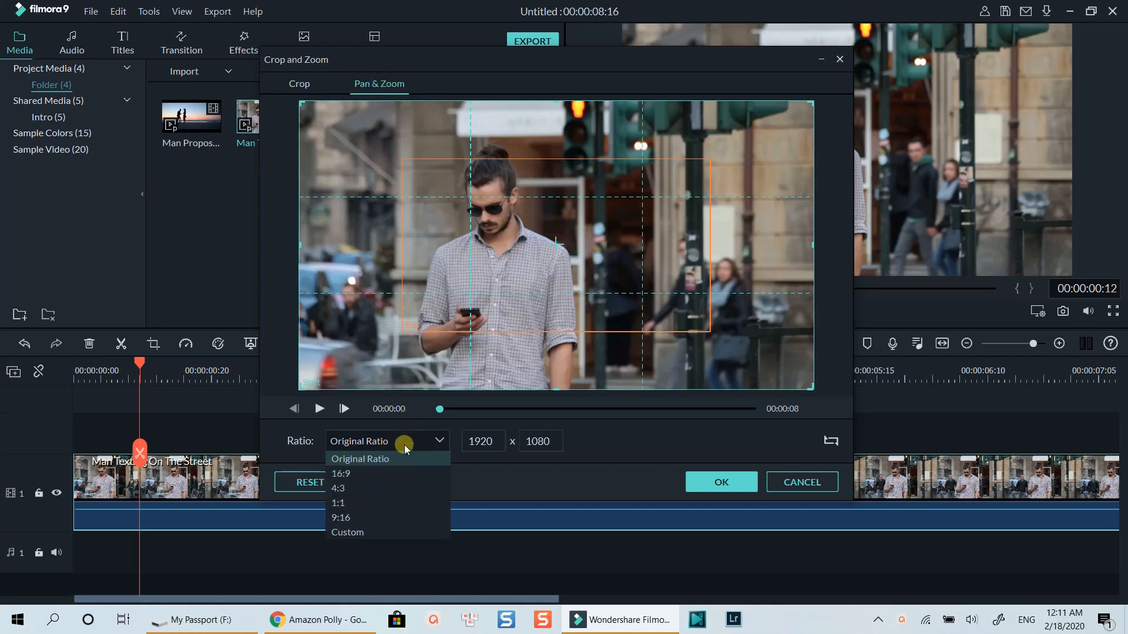
pyautogui.click(385, 470)
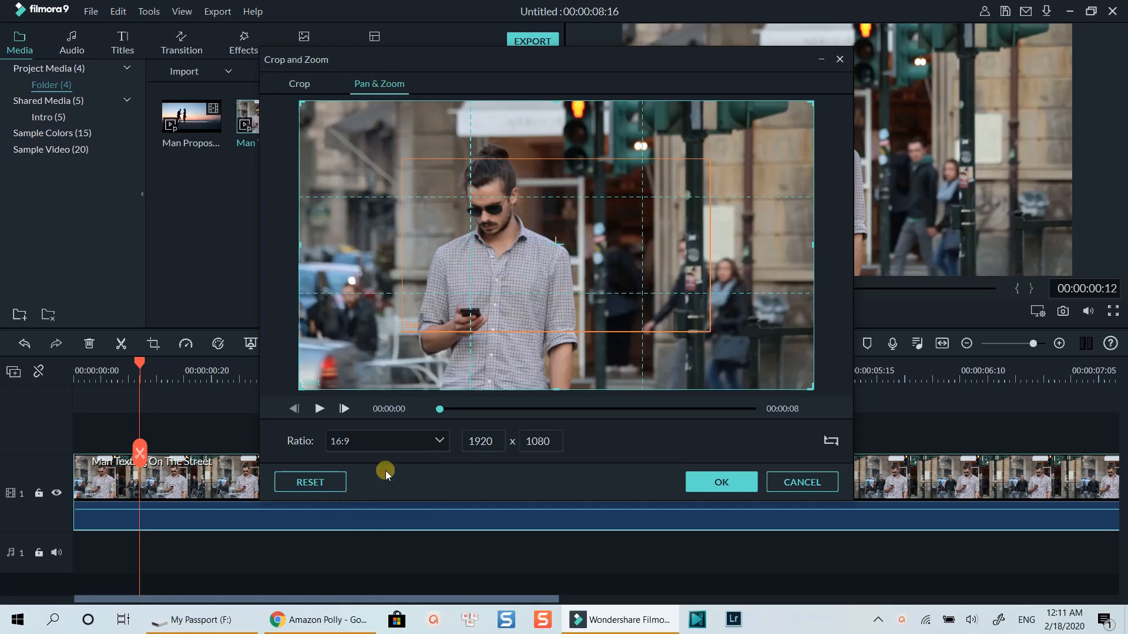
# Step: Shrink the end zoom frame to about 883 x 497 and place it around the man's head and shoulders
pyautogui.click(425, 330)
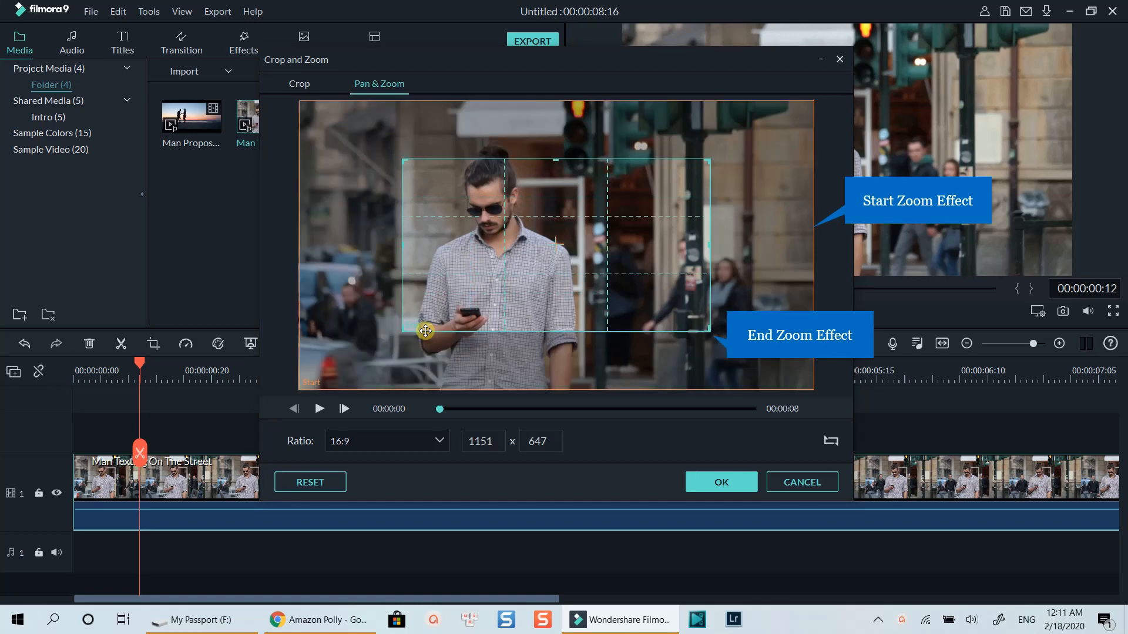
pyautogui.moveTo(425, 331); pyautogui.dragTo(405, 287)
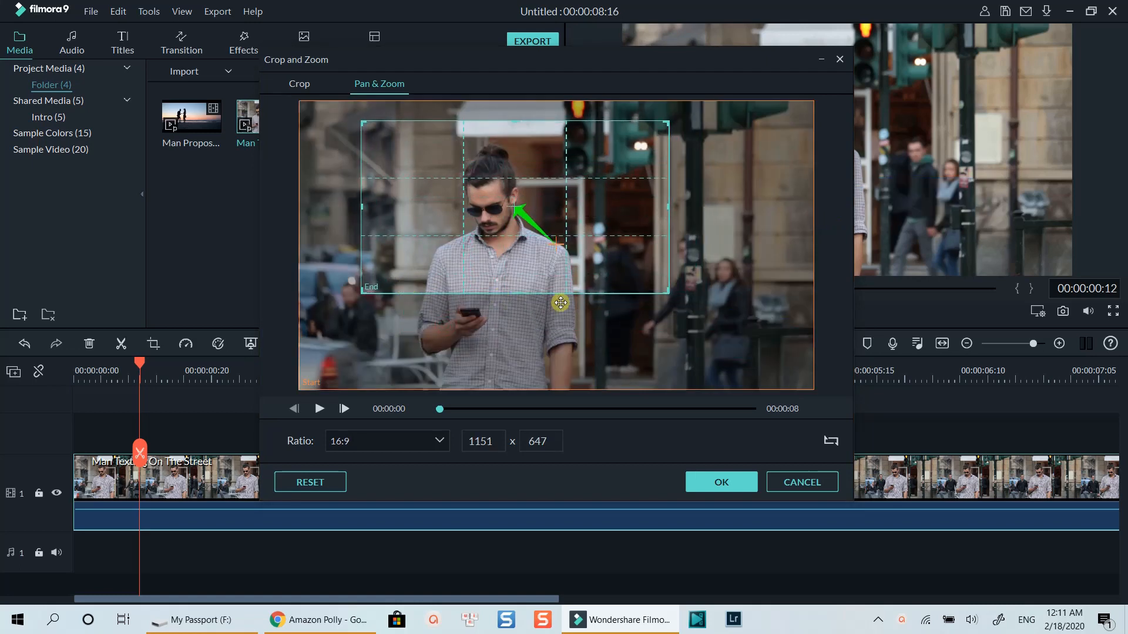
pyautogui.moveTo(669, 125); pyautogui.dragTo(596, 154)
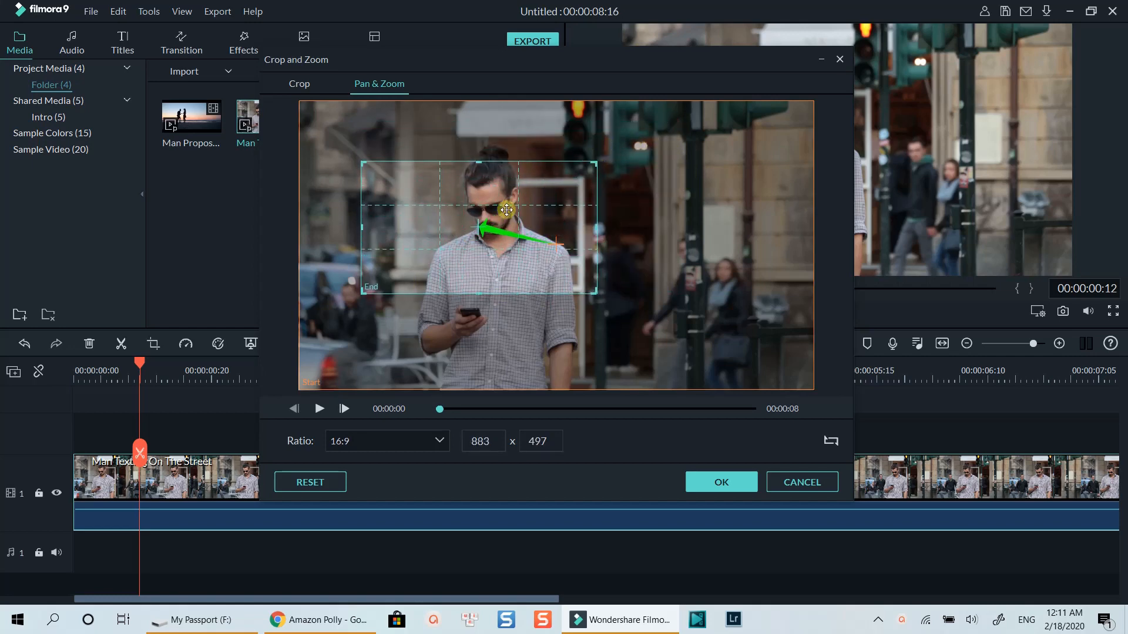
pyautogui.moveTo(434, 269); pyautogui.dragTo(450, 242)
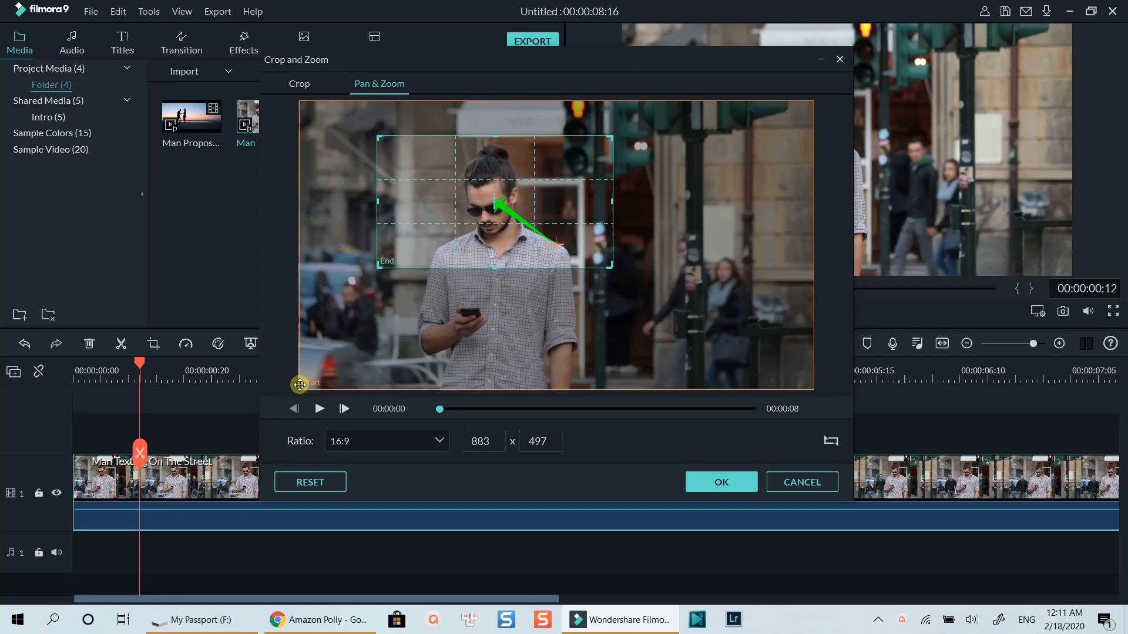
# Step: Swap the start and end zoom frames, swap them back and preview the zoom-in effect
pyautogui.click(830, 439)
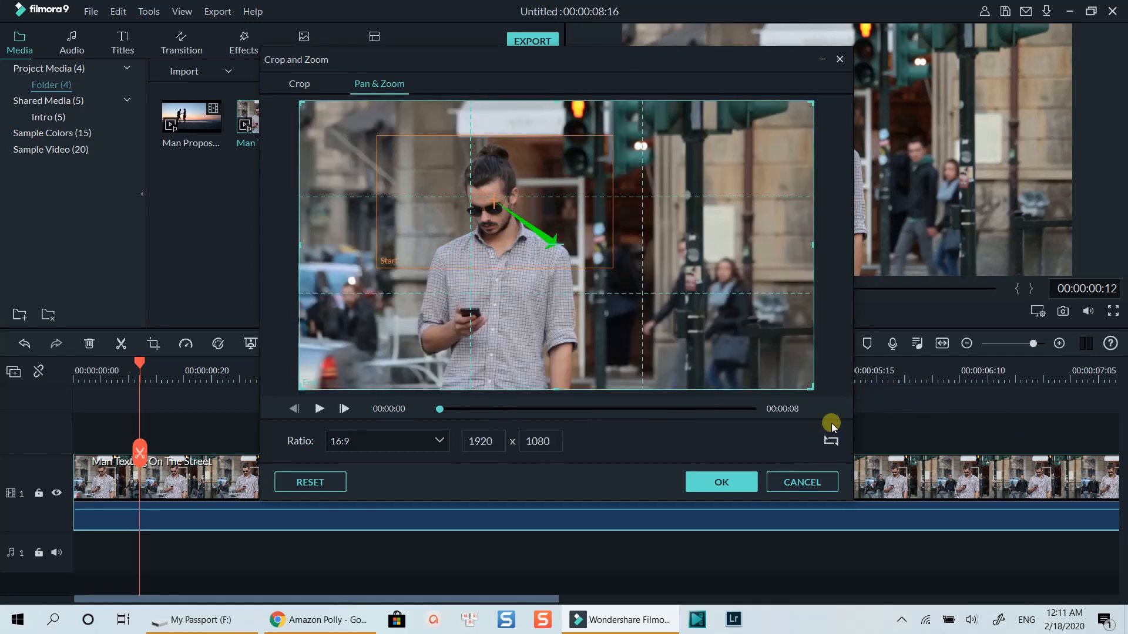
pyautogui.click(837, 438)
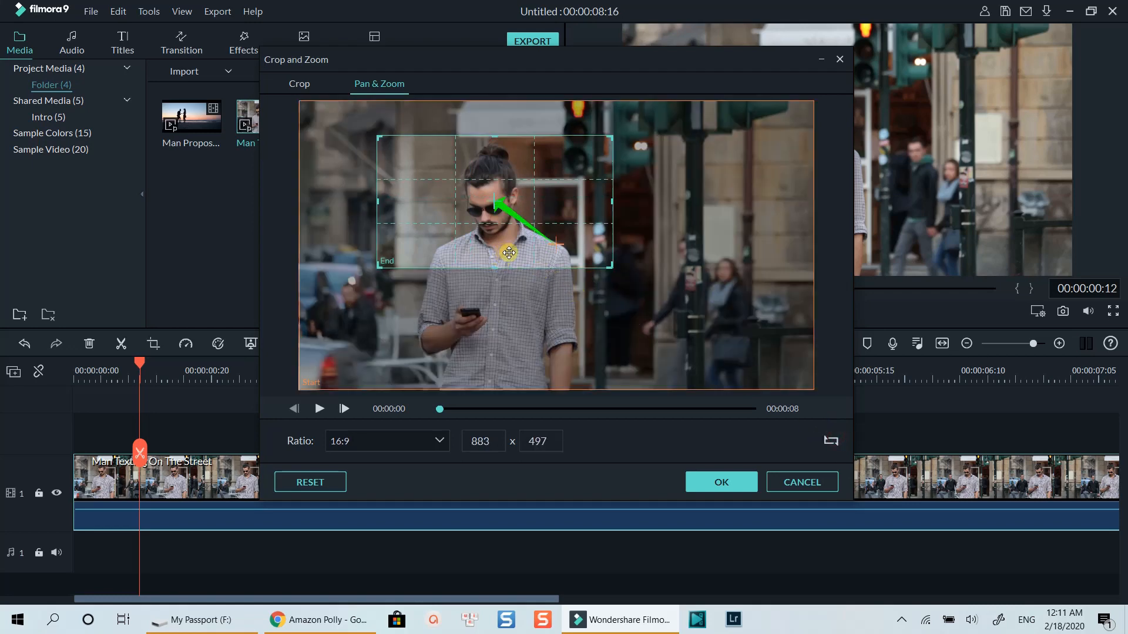
pyautogui.click(319, 409)
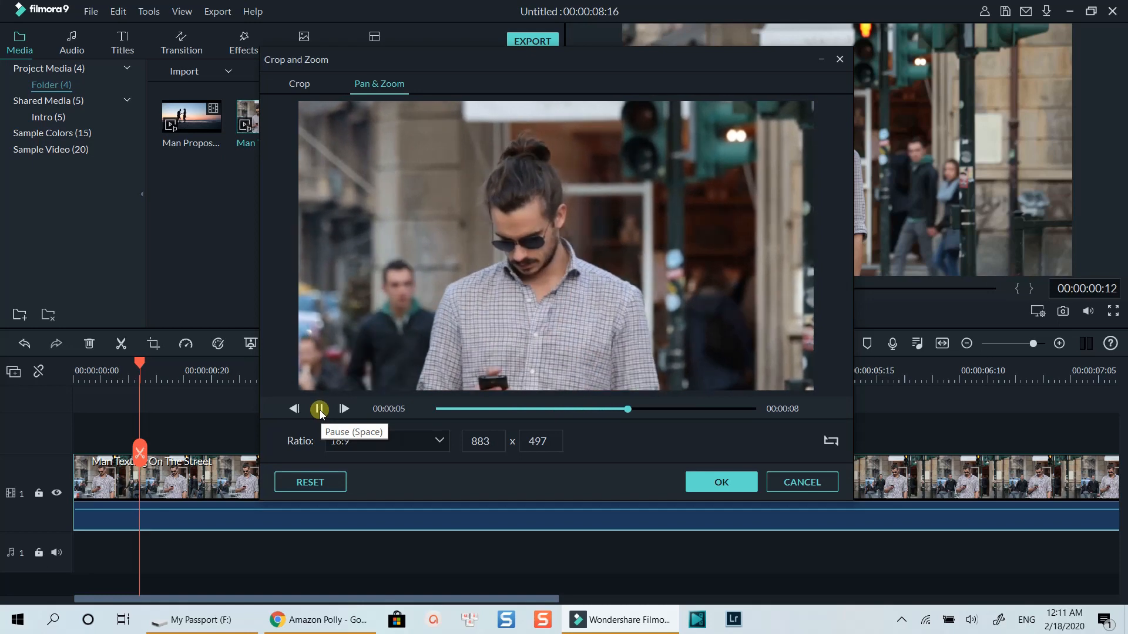
pyautogui.click(319, 409)
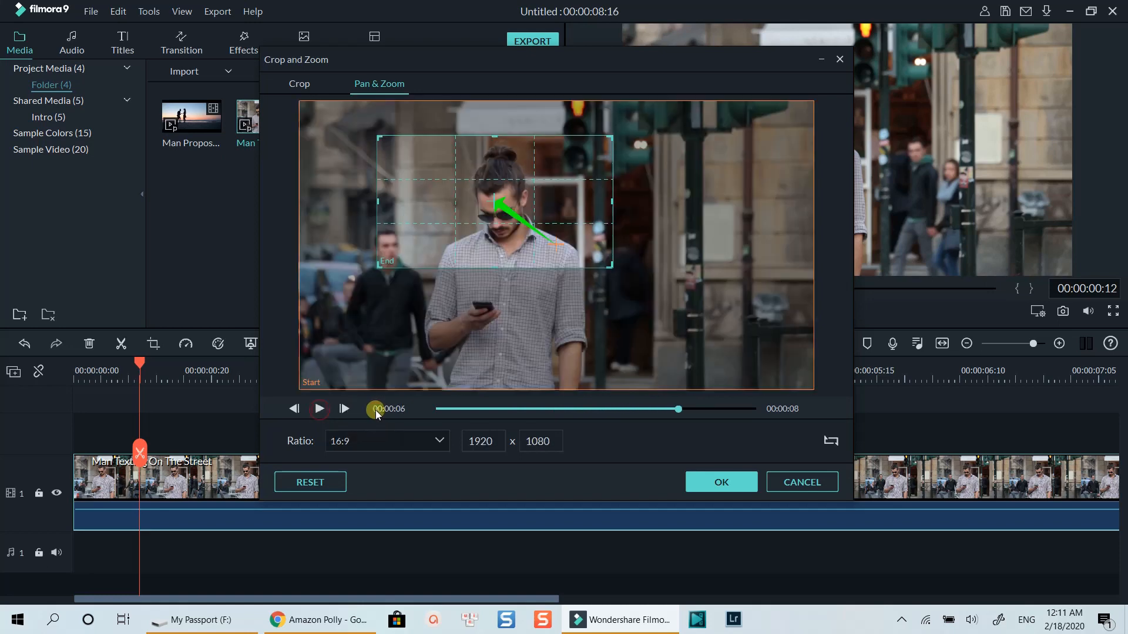
# Step: Swap the start and end frames to make a zoom-out, preview it and apply the pan and zoom effect
pyautogui.click(831, 438)
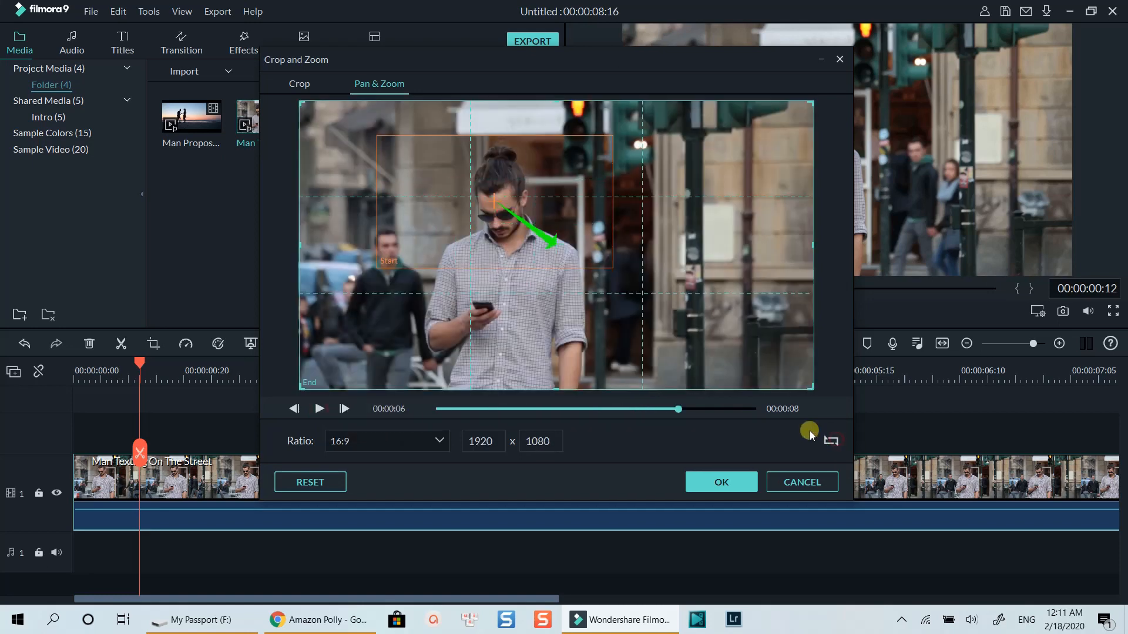
pyautogui.click(319, 408)
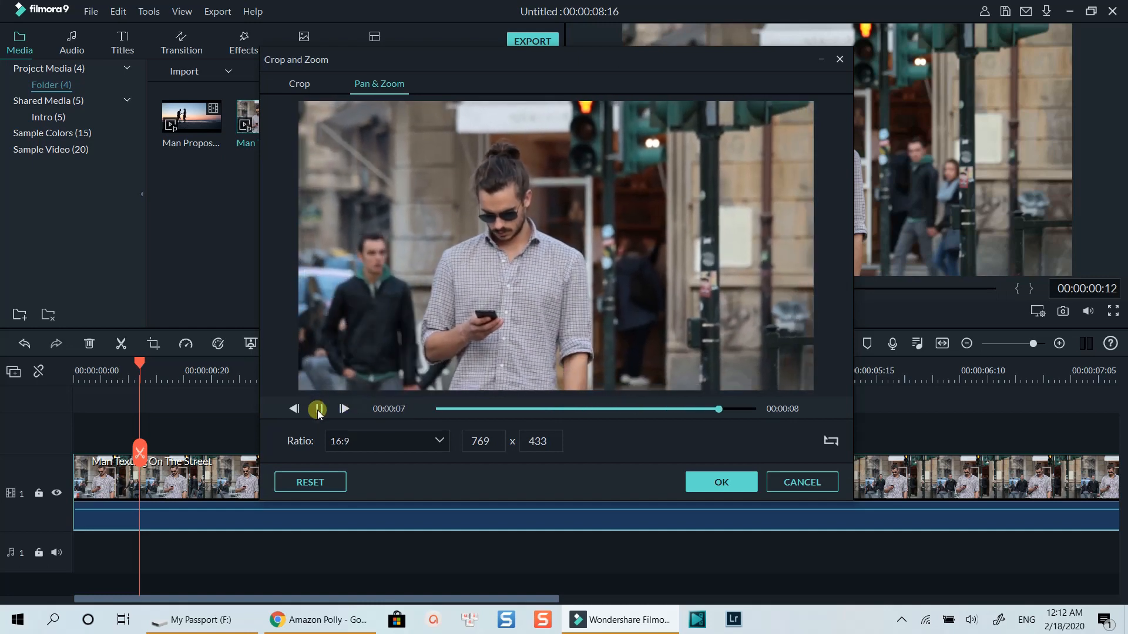
pyautogui.click(317, 408)
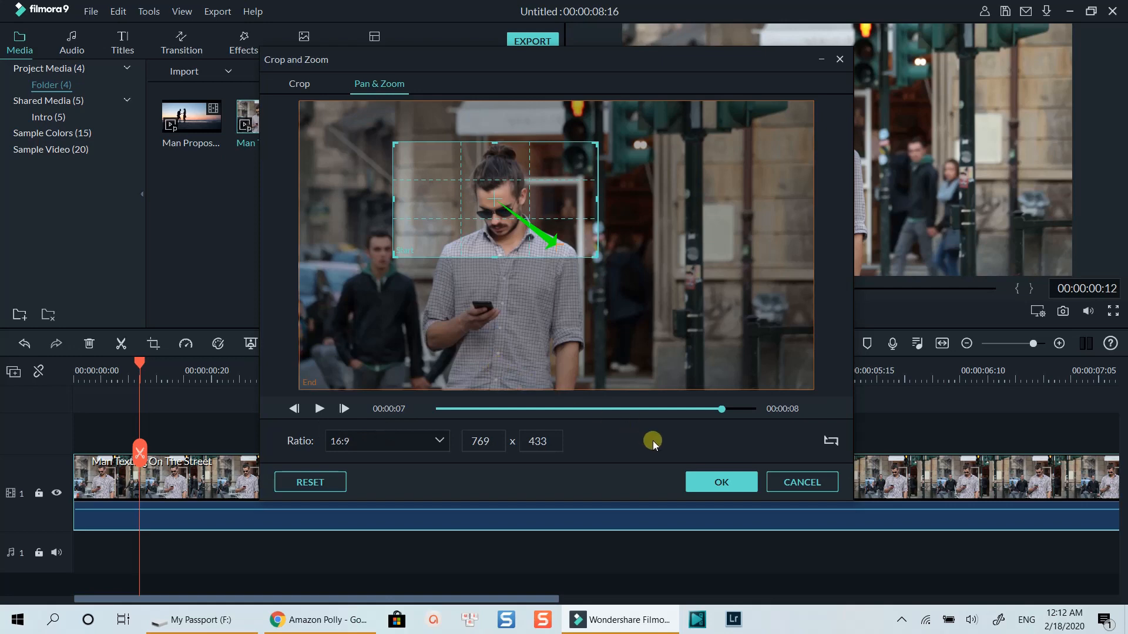
pyautogui.click(711, 482)
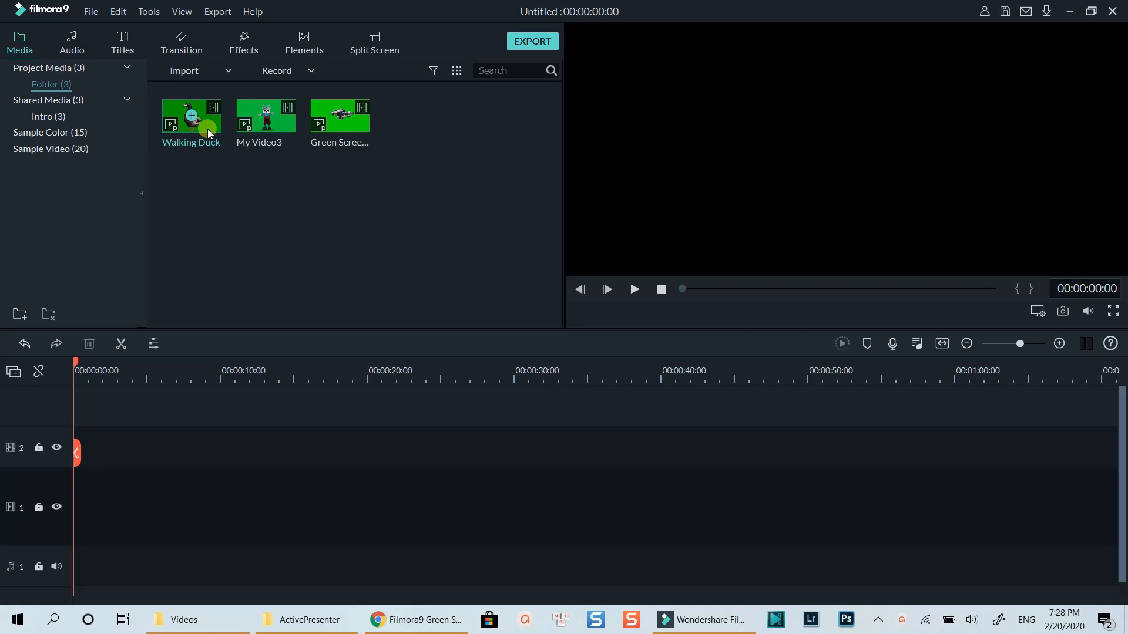
# Step: Add the Walking Duck clip to the start of video track 1, keeping the project settings of 1920 x 1080 25fps
pyautogui.moveTo(207, 129); pyautogui.dragTo(79, 490)
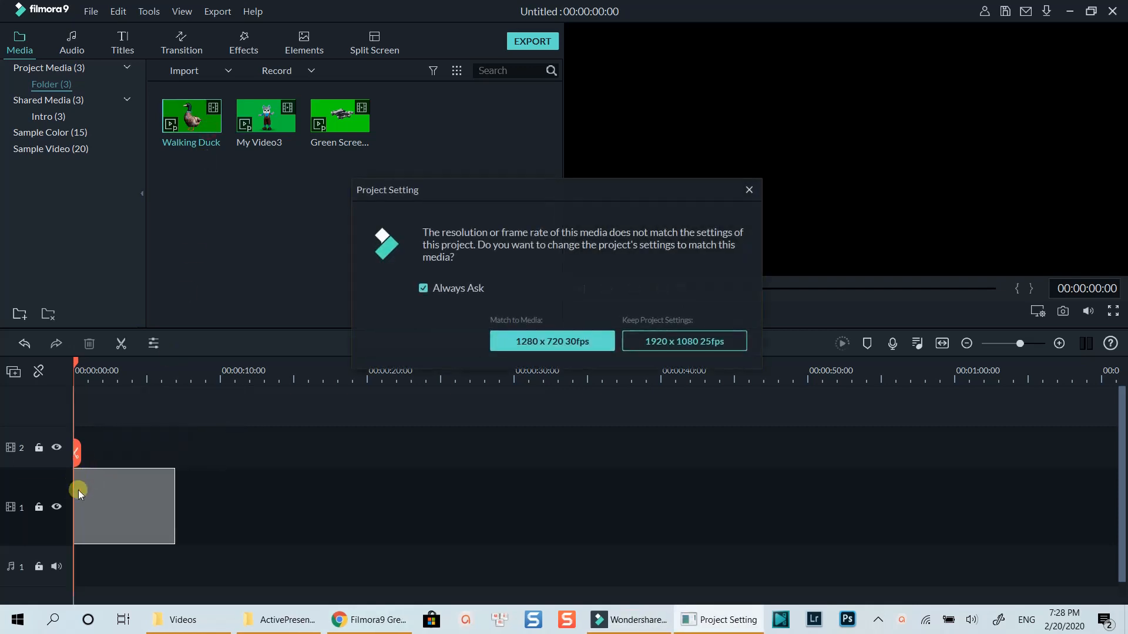
pyautogui.click(677, 344)
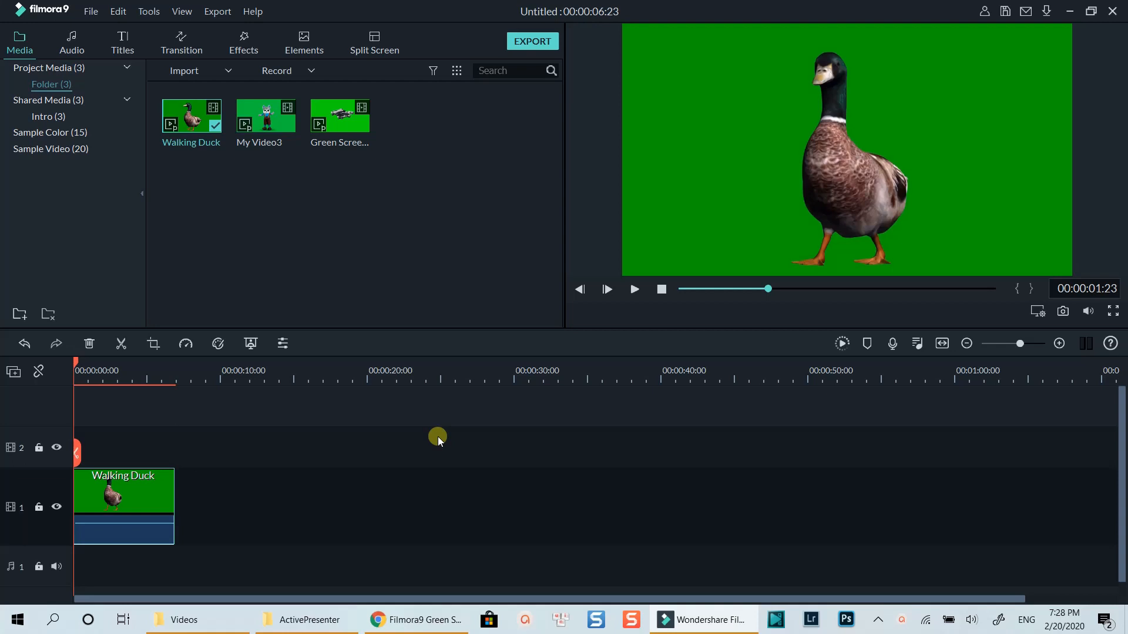
# Step: Remove the Walking Duck clip's background with the Green Screen option, apply it and reopen the clip's Chroma Key settings
pyautogui.rightClick(116, 487)
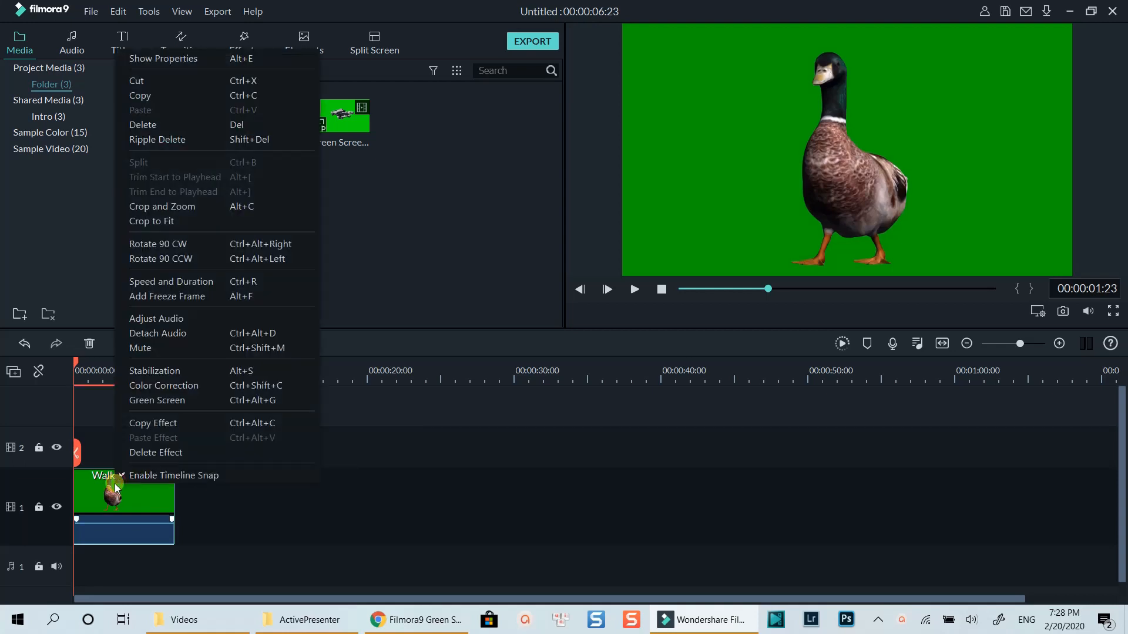
pyautogui.click(170, 401)
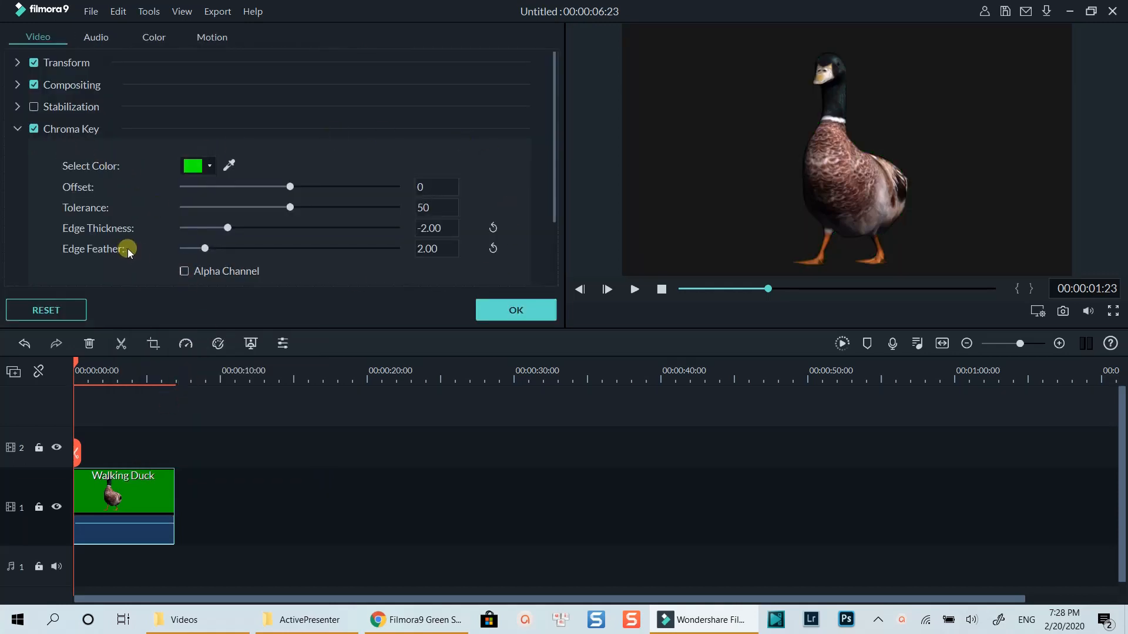
pyautogui.click(498, 311)
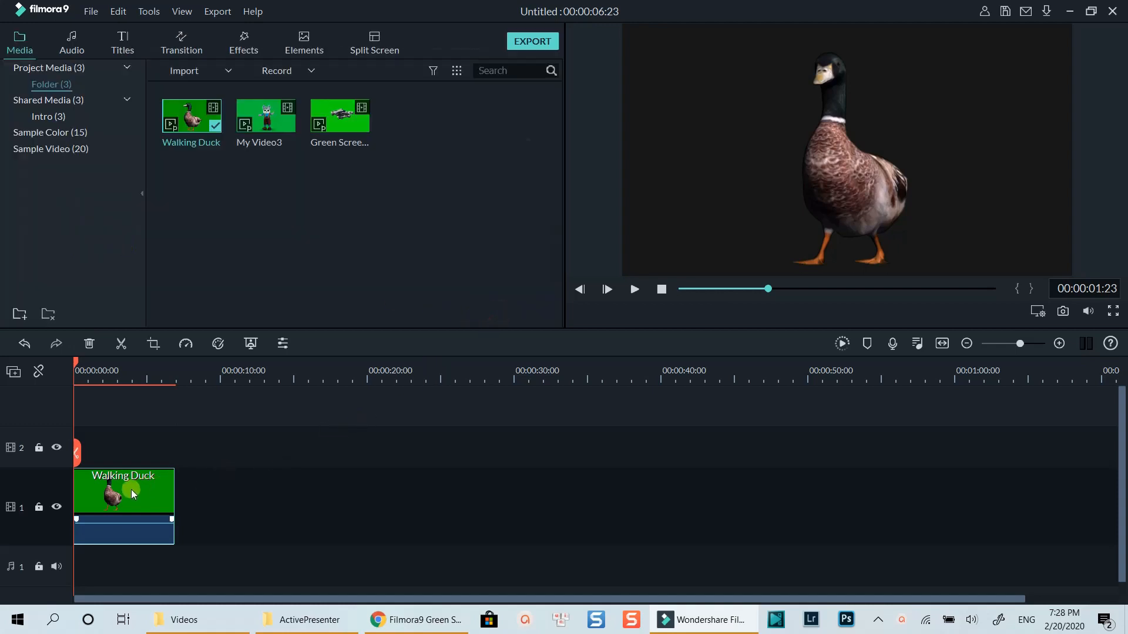
pyautogui.doubleClick(128, 491)
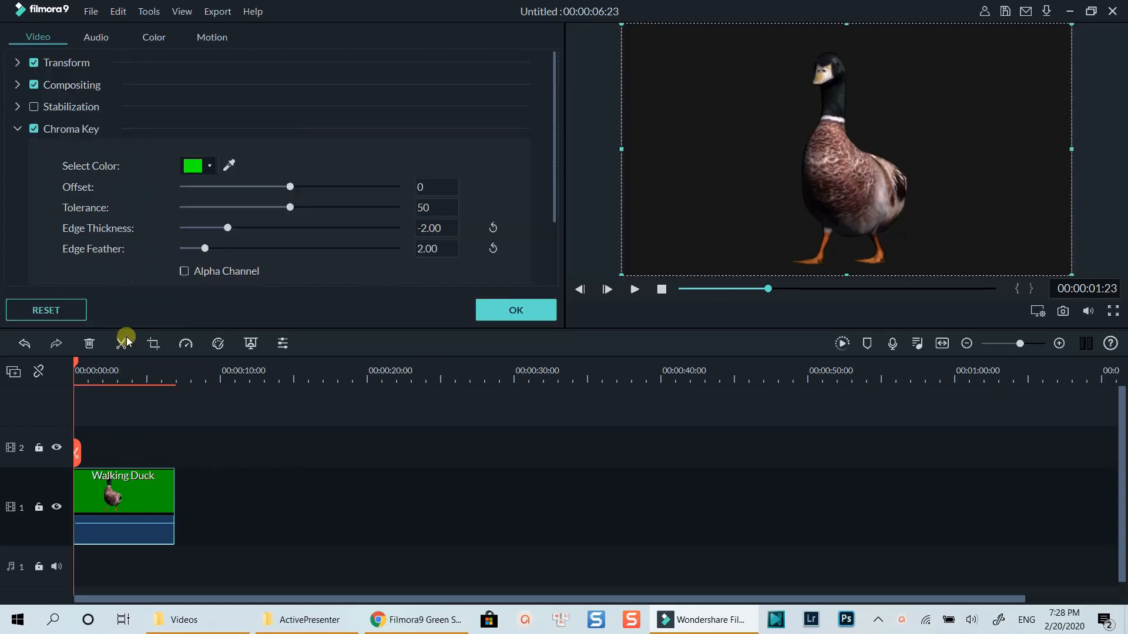
# Step: Toggle the duck clip's Chroma Key off and on, and sample the green background in the preview as the key colour
pyautogui.click(34, 130)
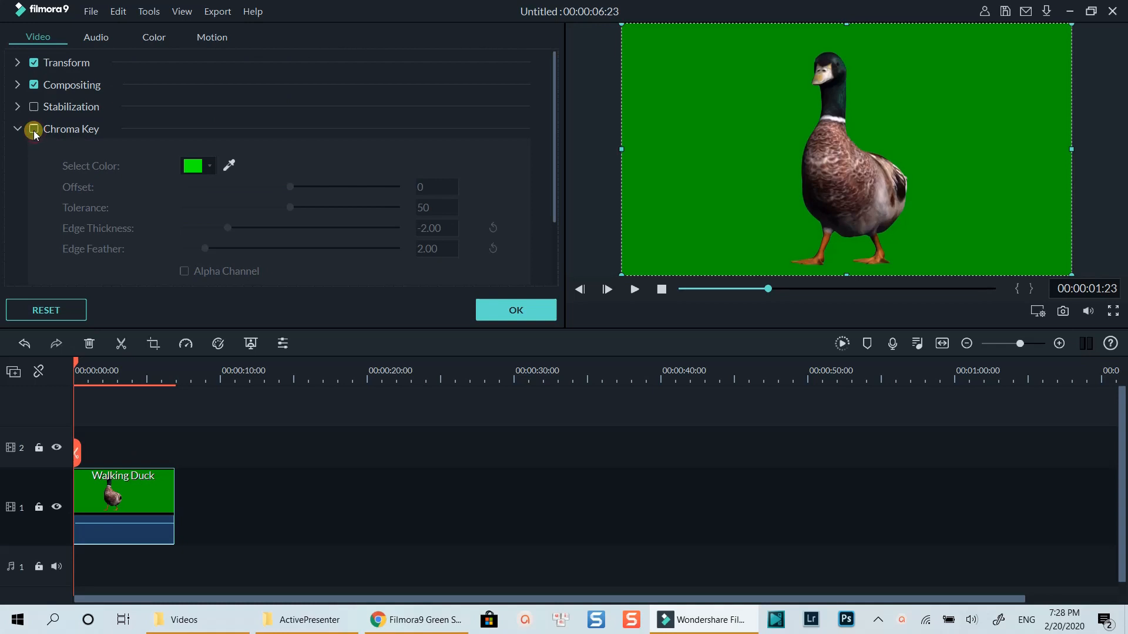
pyautogui.click(33, 130)
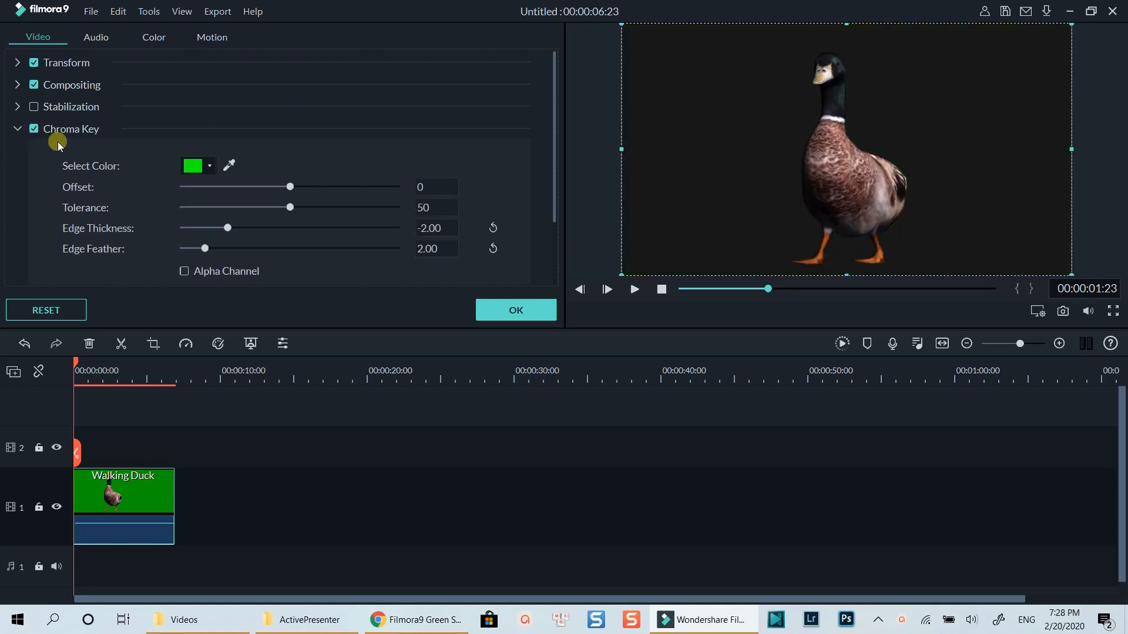
pyautogui.click(231, 168)
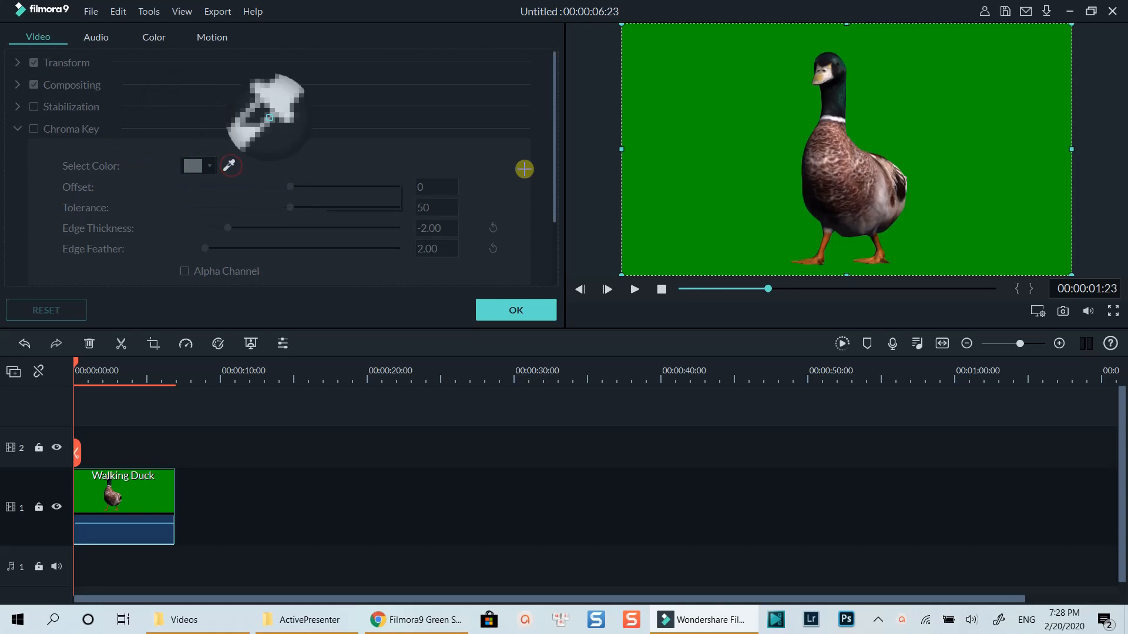
pyautogui.click(811, 123)
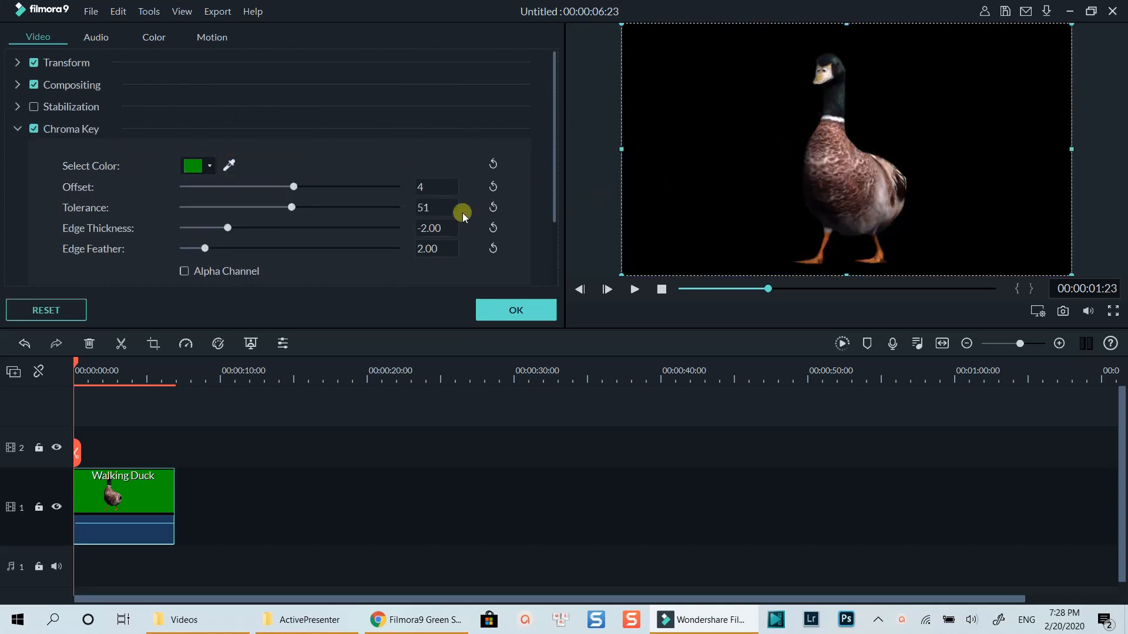
# Step: Try a Chroma Key offset of 56 and reset the offset
pyautogui.moveTo(293, 187); pyautogui.dragTo(351, 201)
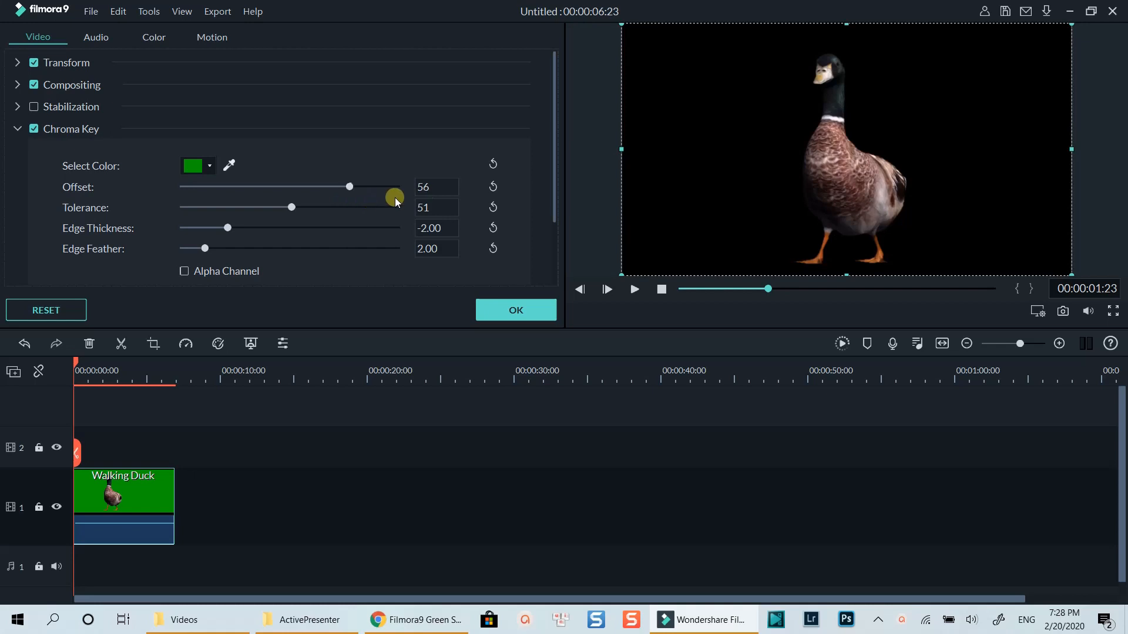
pyautogui.click(493, 186)
# Step: Remove the Walking Duck clip's green background with the Green Screen option
pyautogui.click(139, 489)
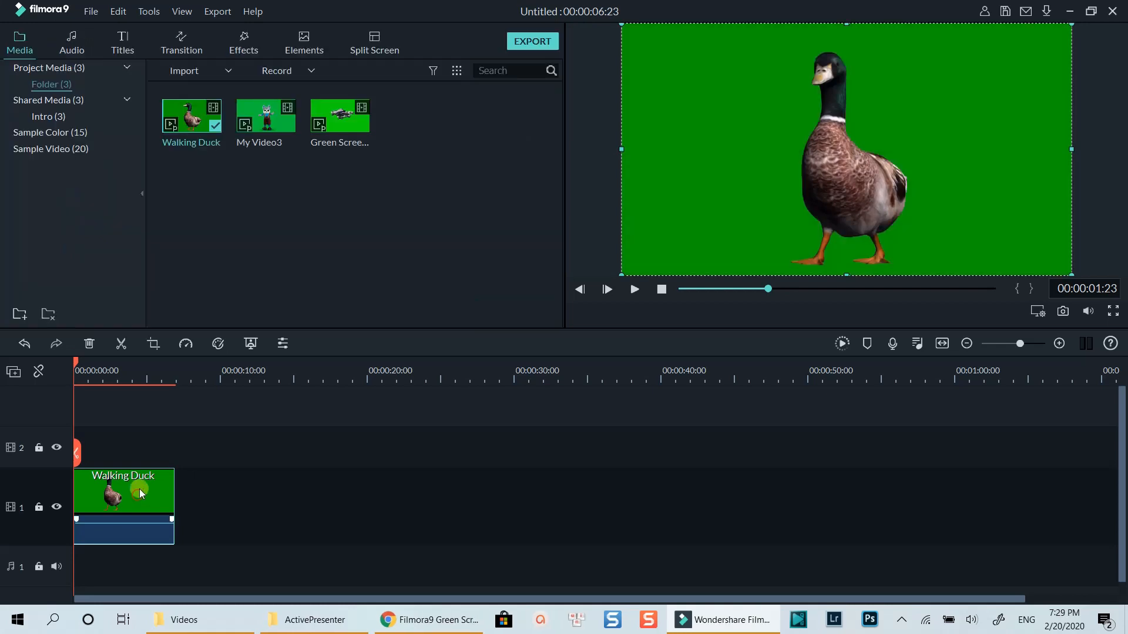
pyautogui.click(250, 344)
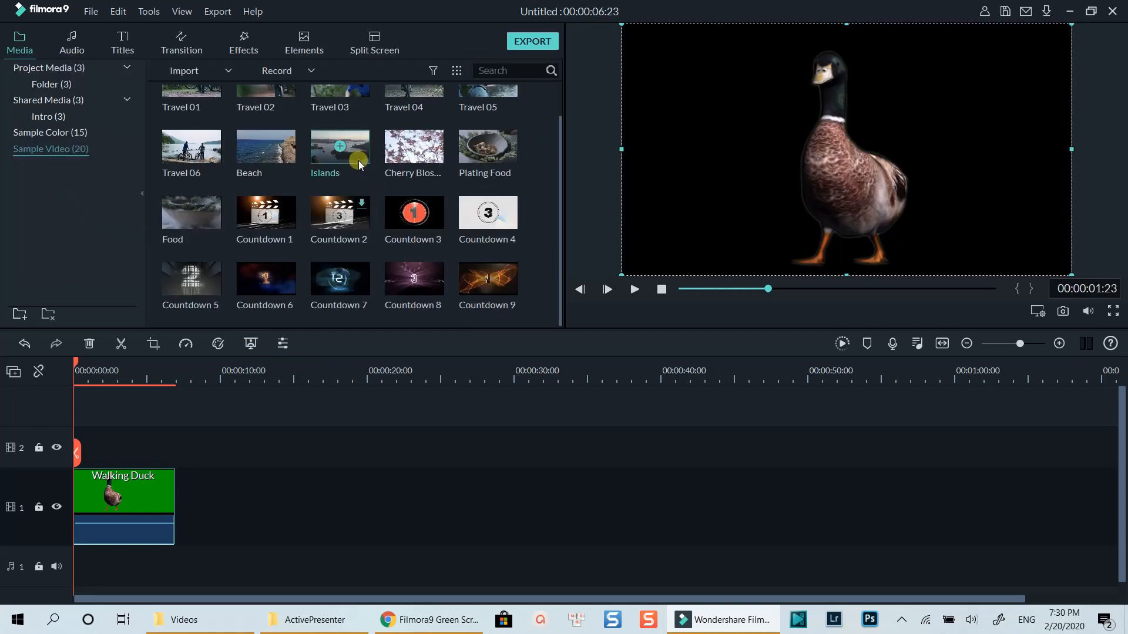
# Step: Move the Walking Duck clip up to video track 2, place the Islands sample video beneath it at the start of track 1, and preview the overlap
pyautogui.moveTo(358, 160); pyautogui.dragTo(171, 577)
pyautogui.moveTo(121, 495); pyautogui.dragTo(103, 448)
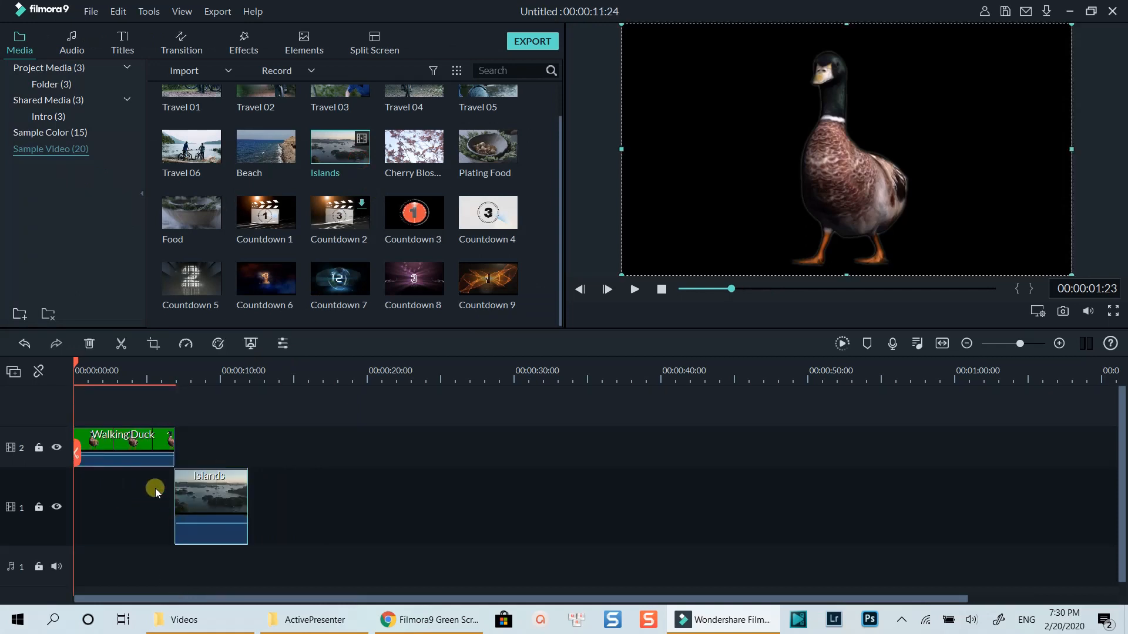
pyautogui.moveTo(185, 506); pyautogui.dragTo(93, 503)
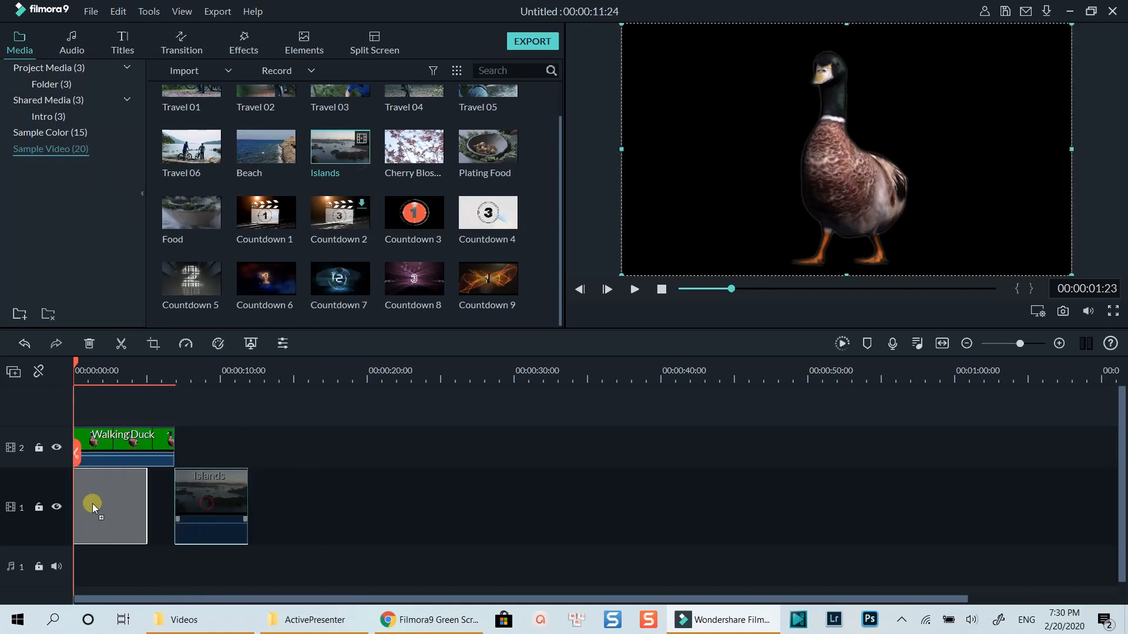
pyautogui.click(94, 375)
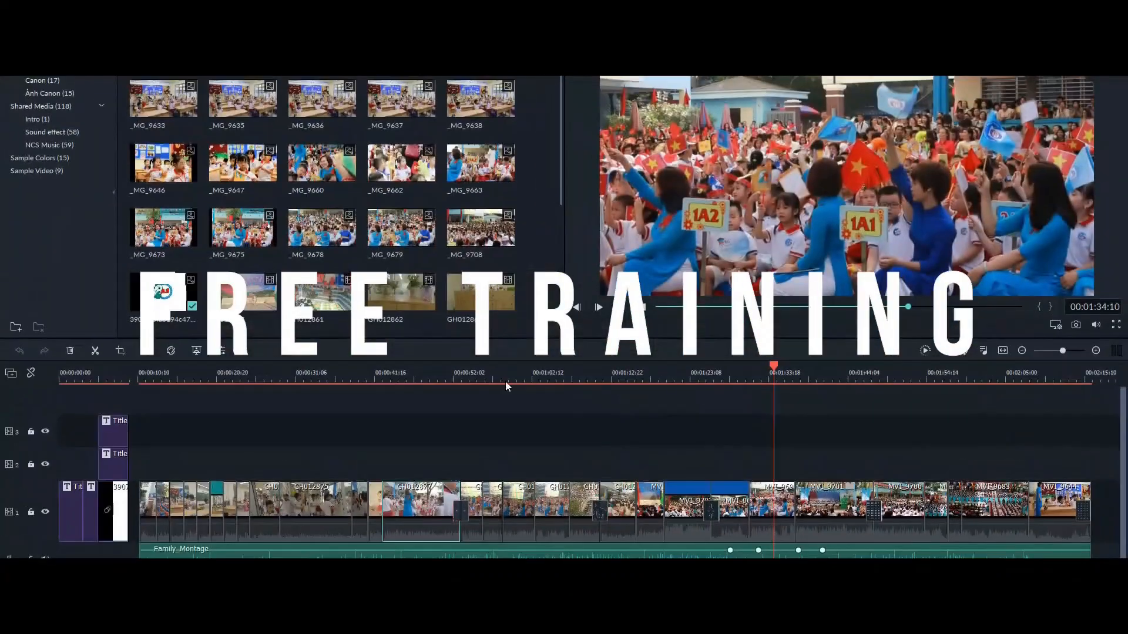
pyautogui.click(485, 496)
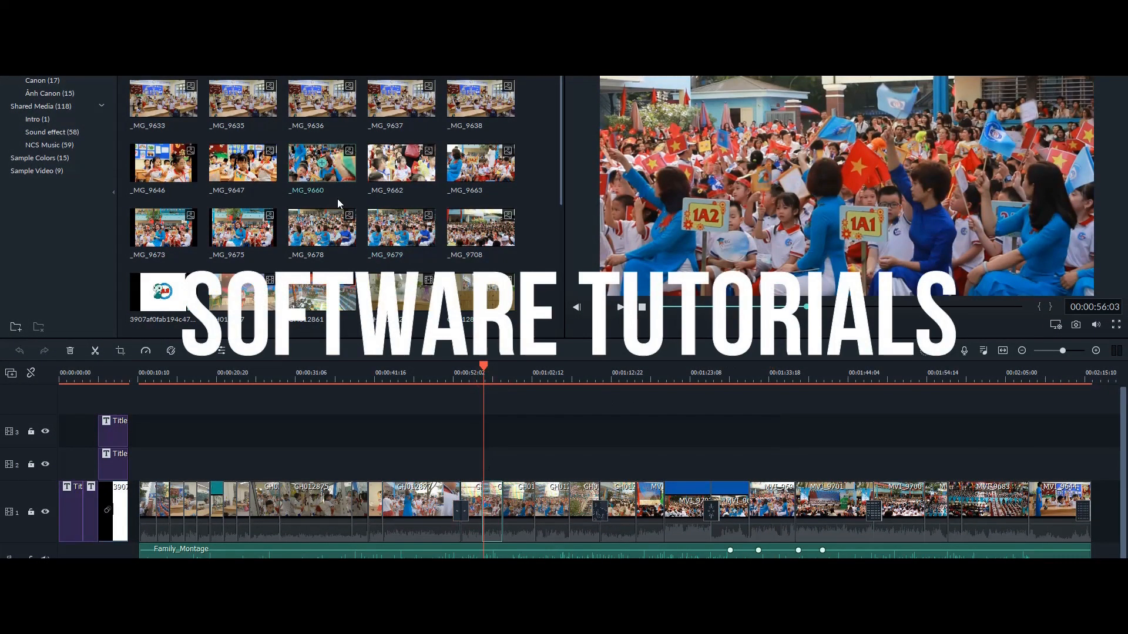